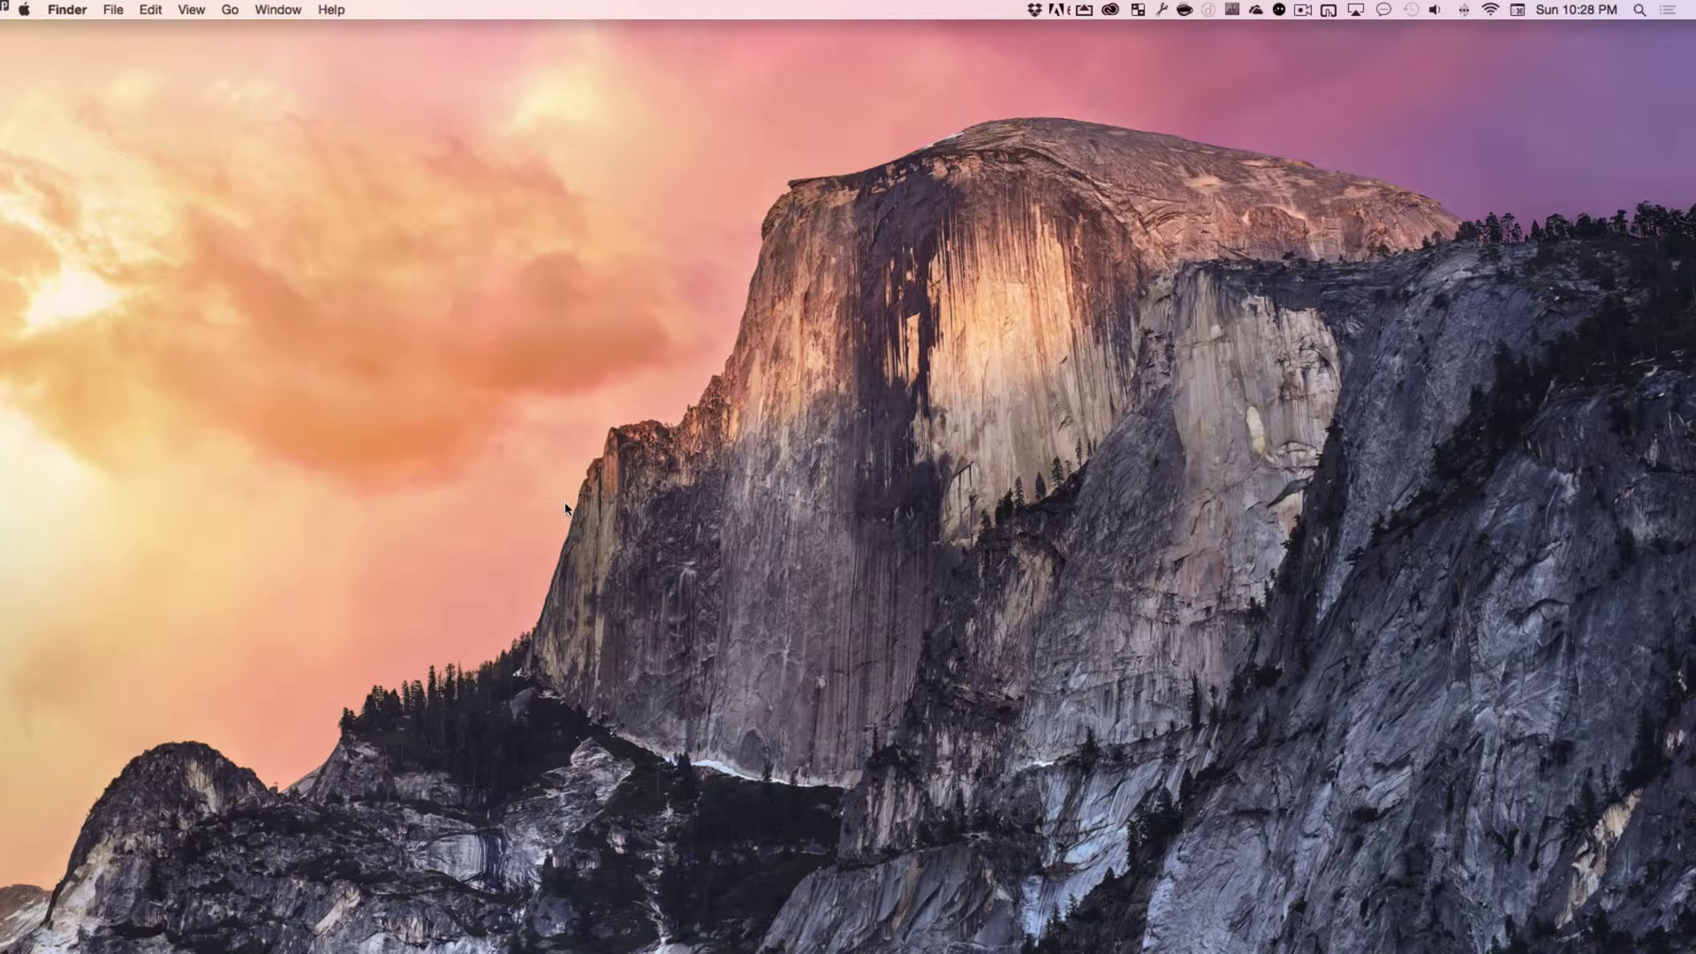
Launch Pro Tools by searching 'pro tools' in Spotlight.
key(super+space)
text(pro tools)
key(Return)
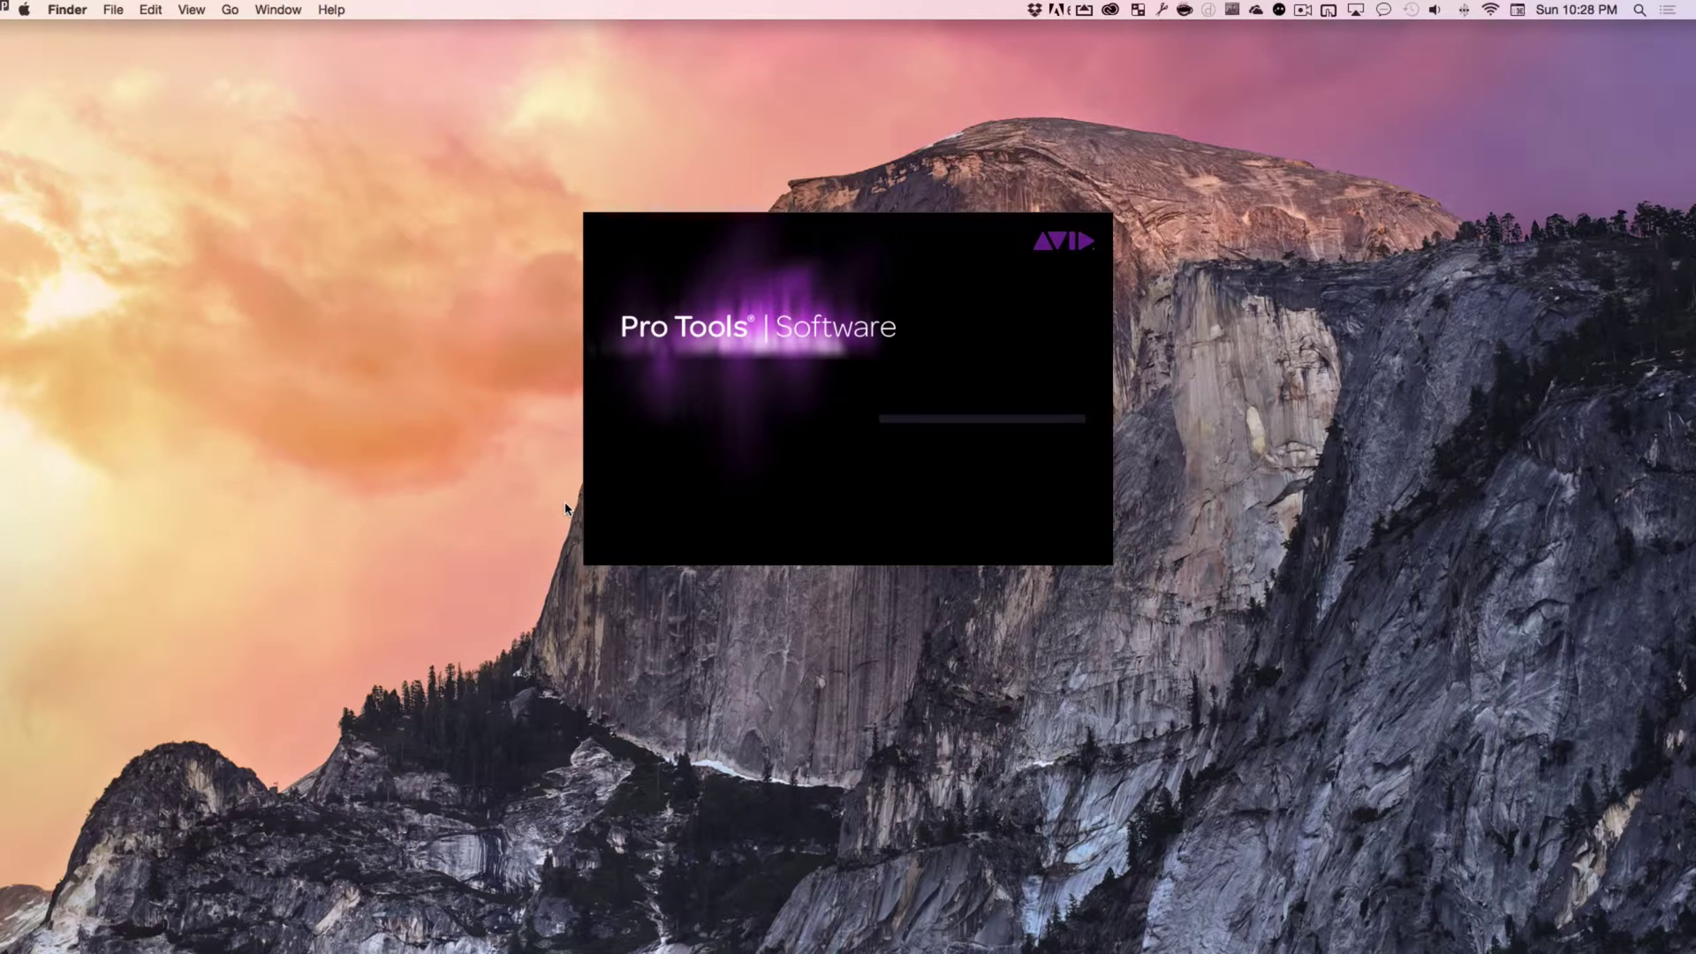
mouse_move(1194, 937)
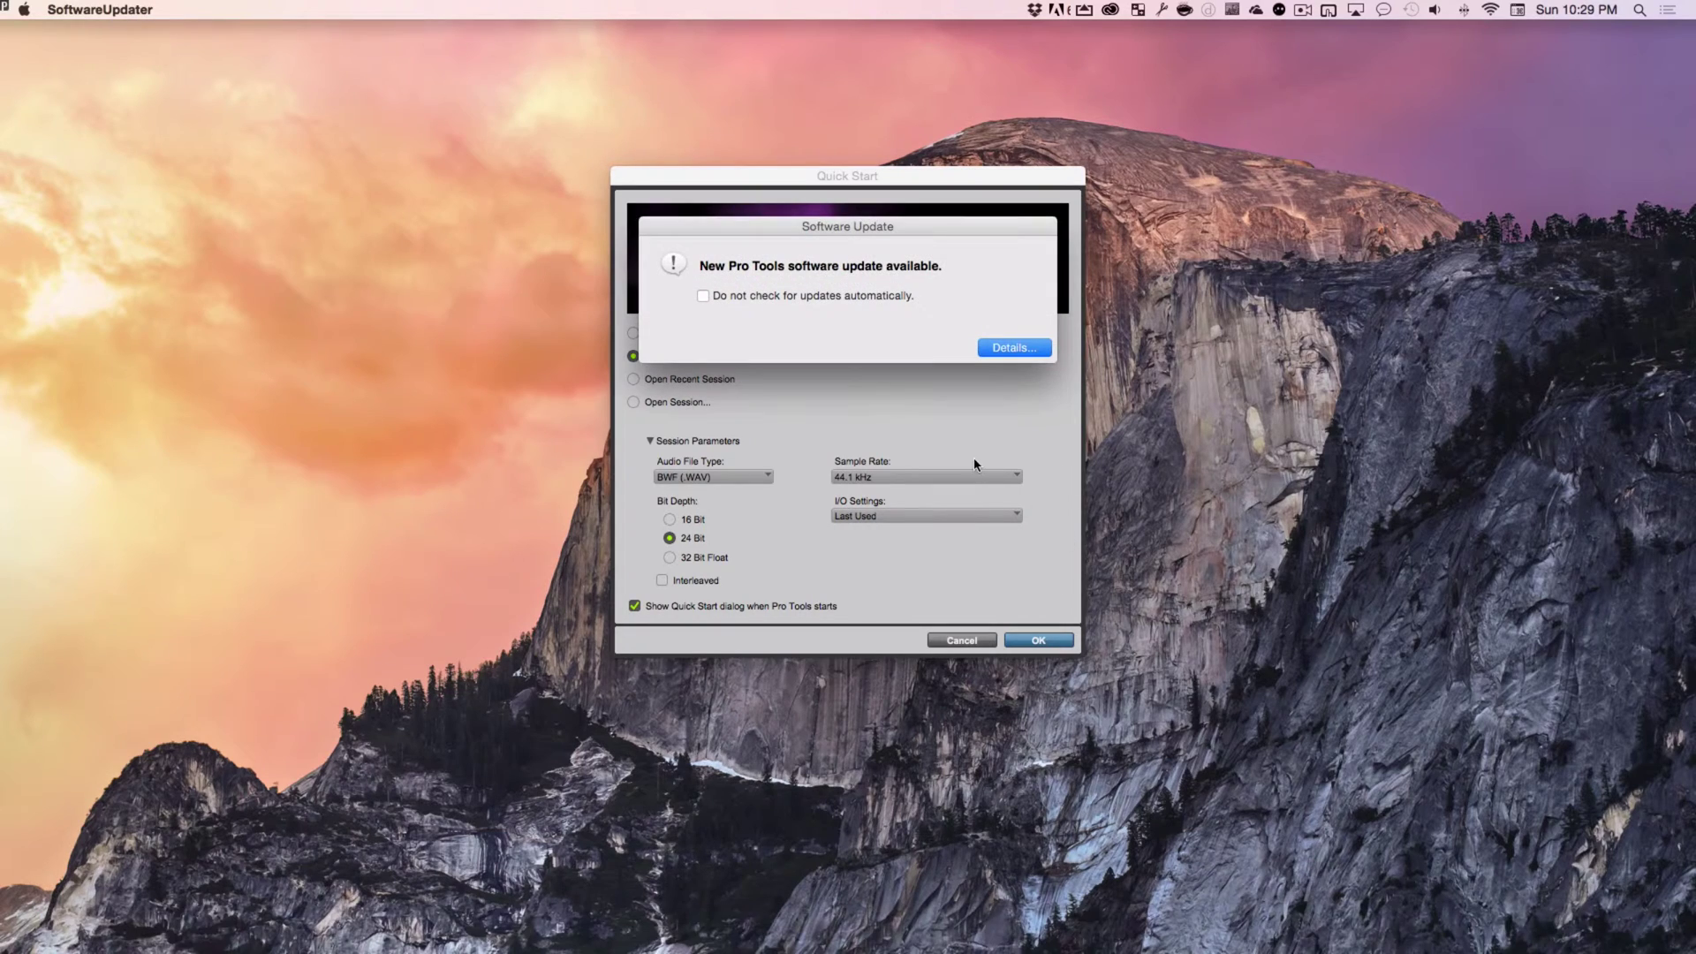
Quit SoftwareUpdater, reposition Quick Start, and keep the sample rate at 44.1 kHz.
click(132, 11)
click(155, 118)
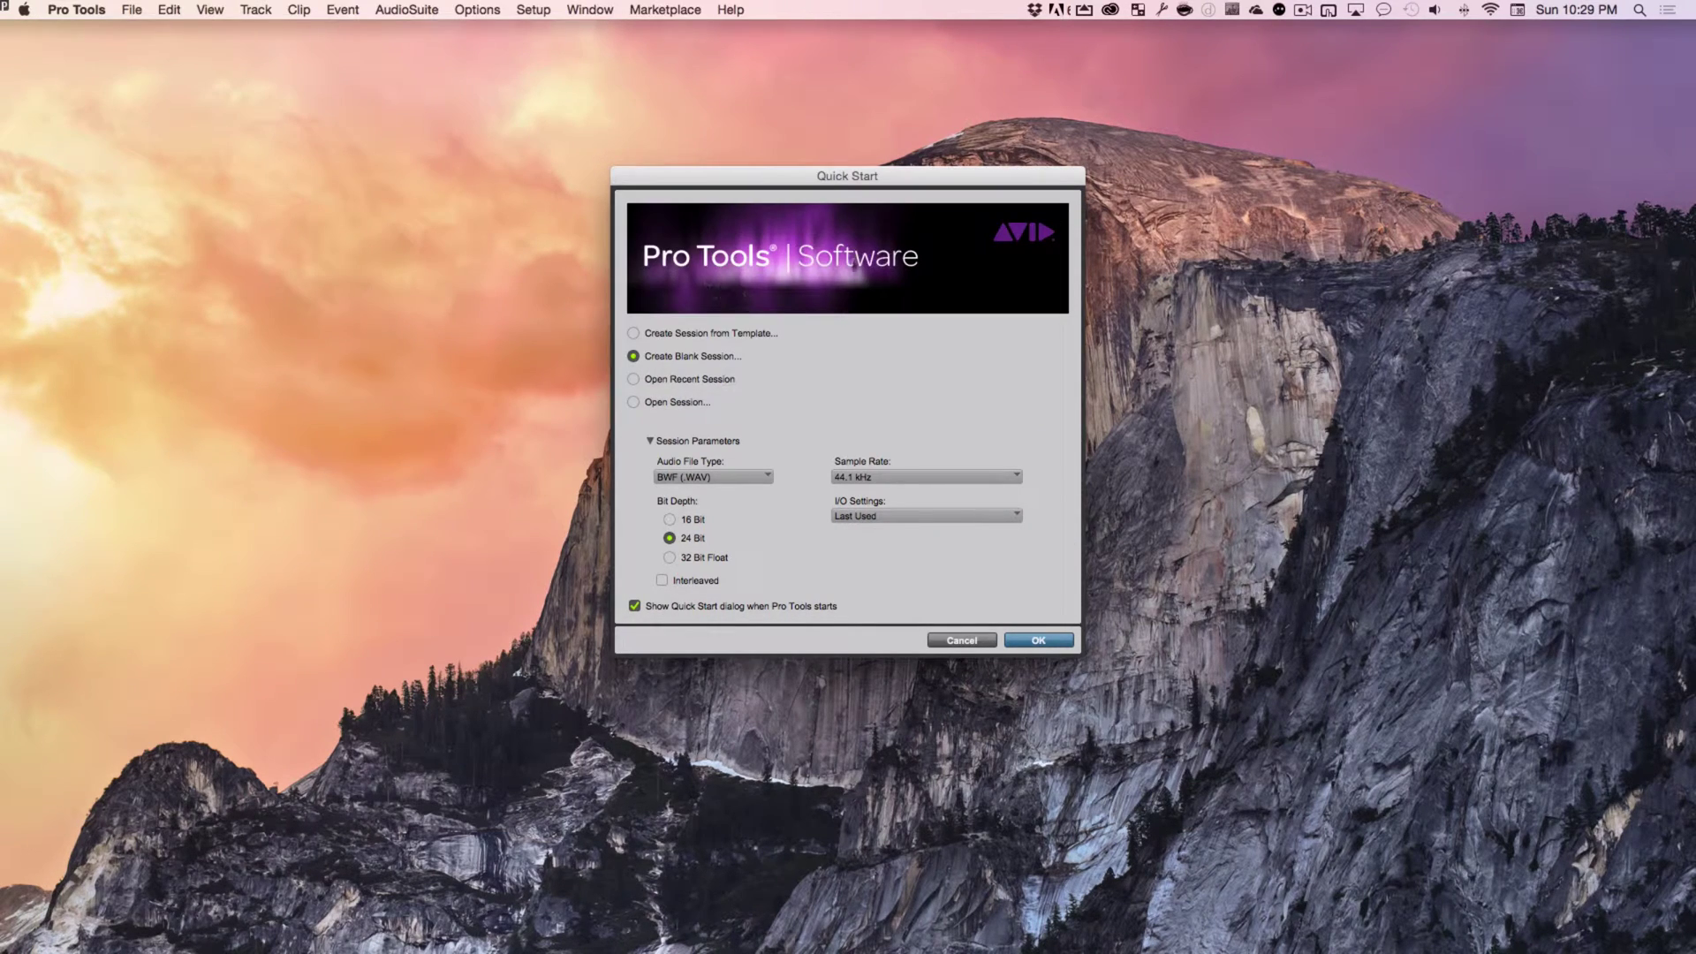
drag(864, 179, 794, 177)
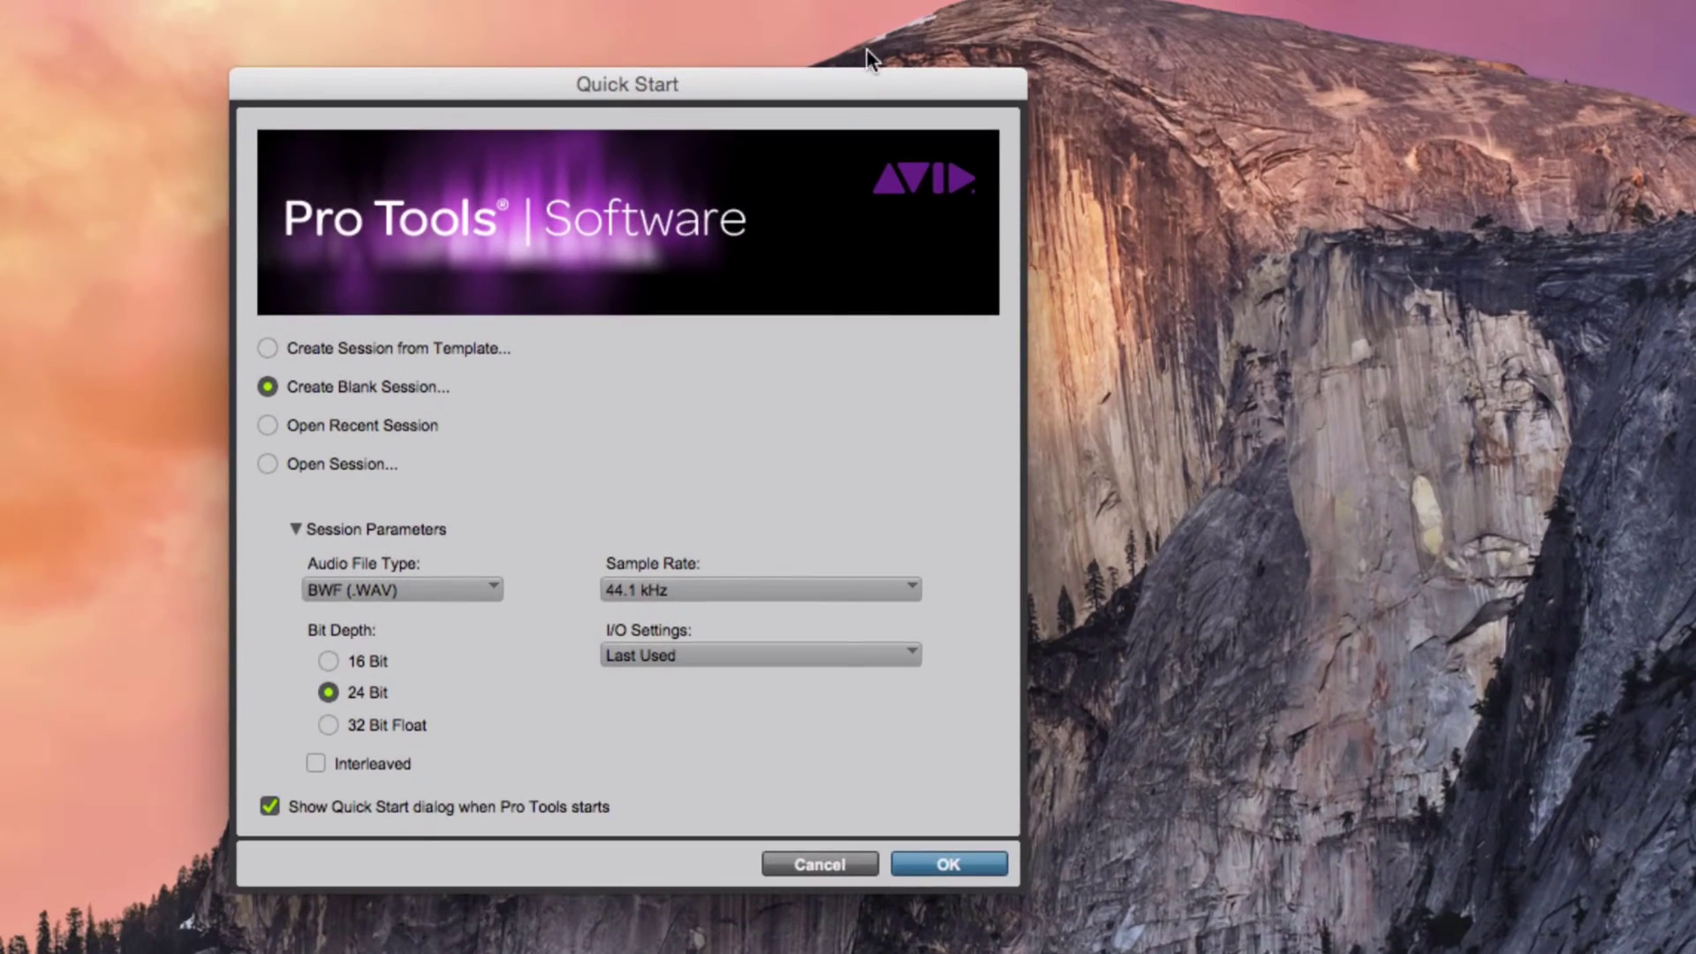
drag(864, 70, 1148, 76)
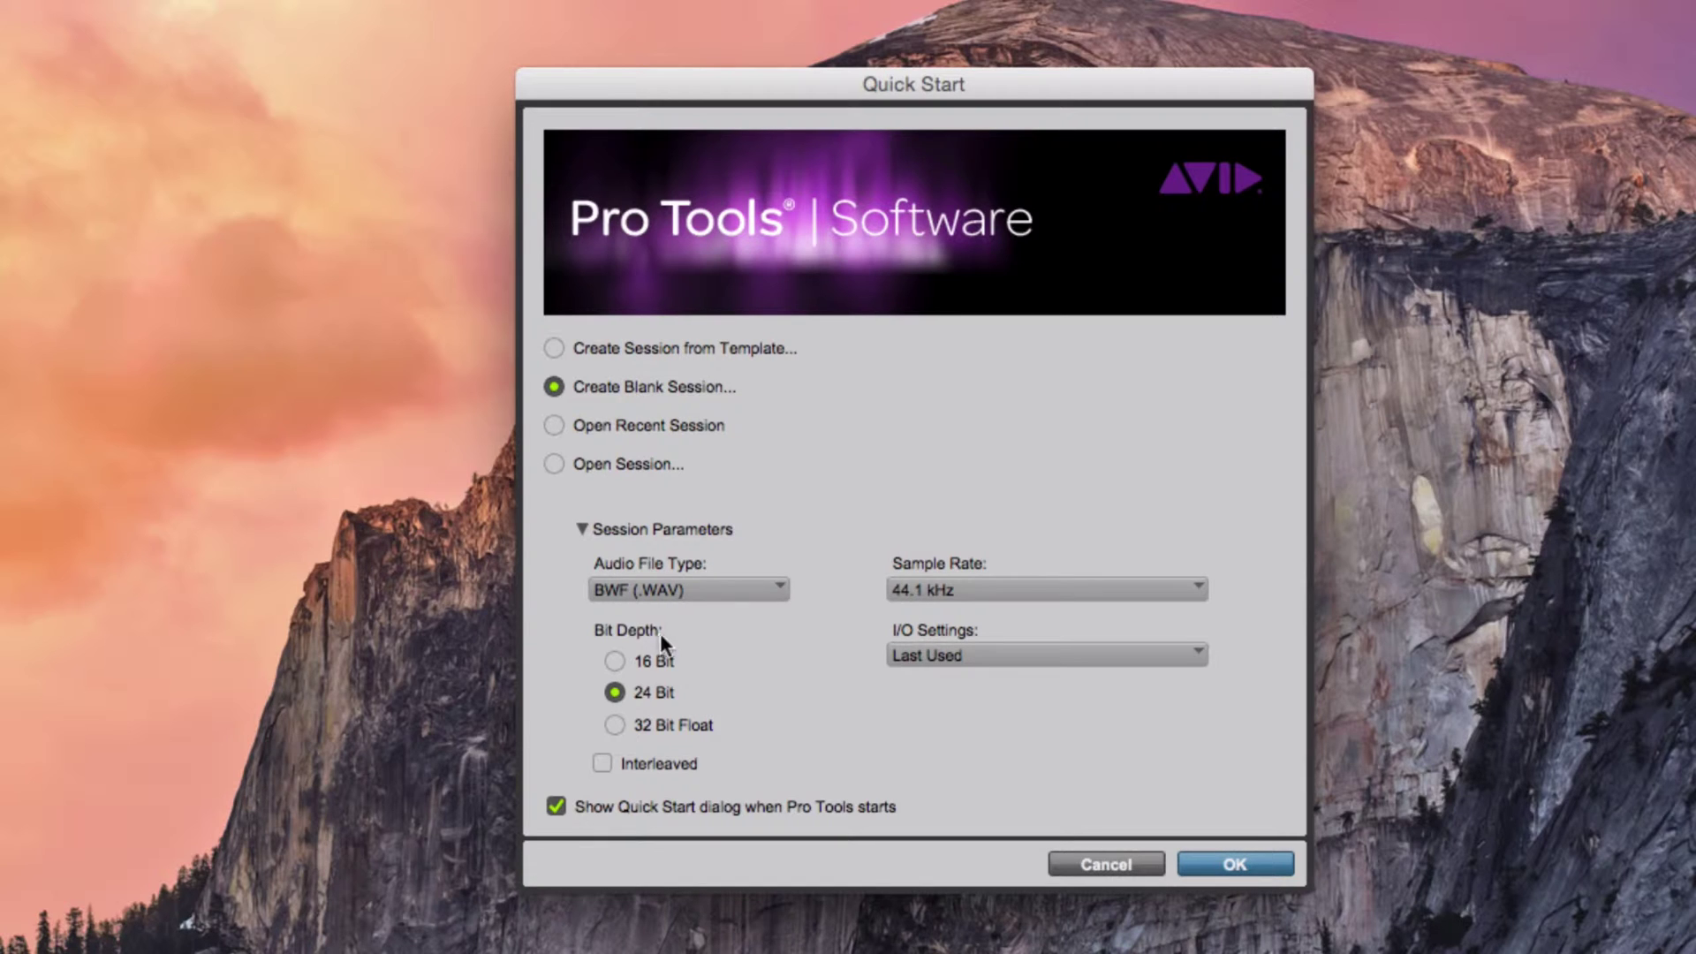
click(989, 584)
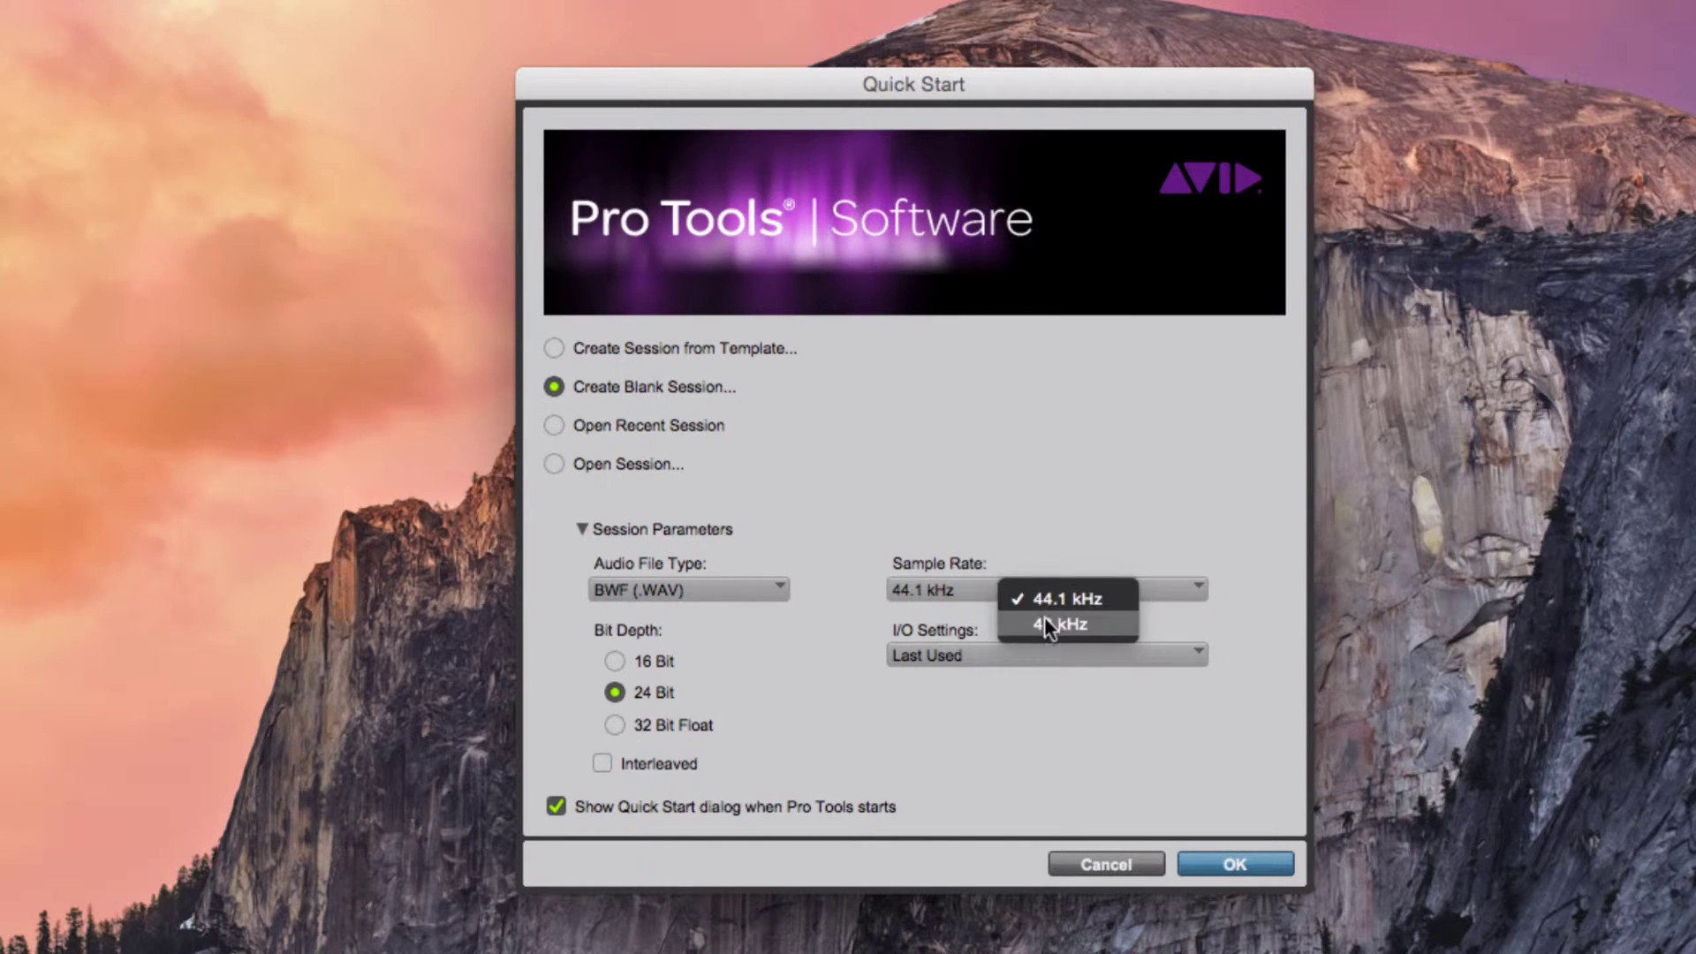
click(1031, 564)
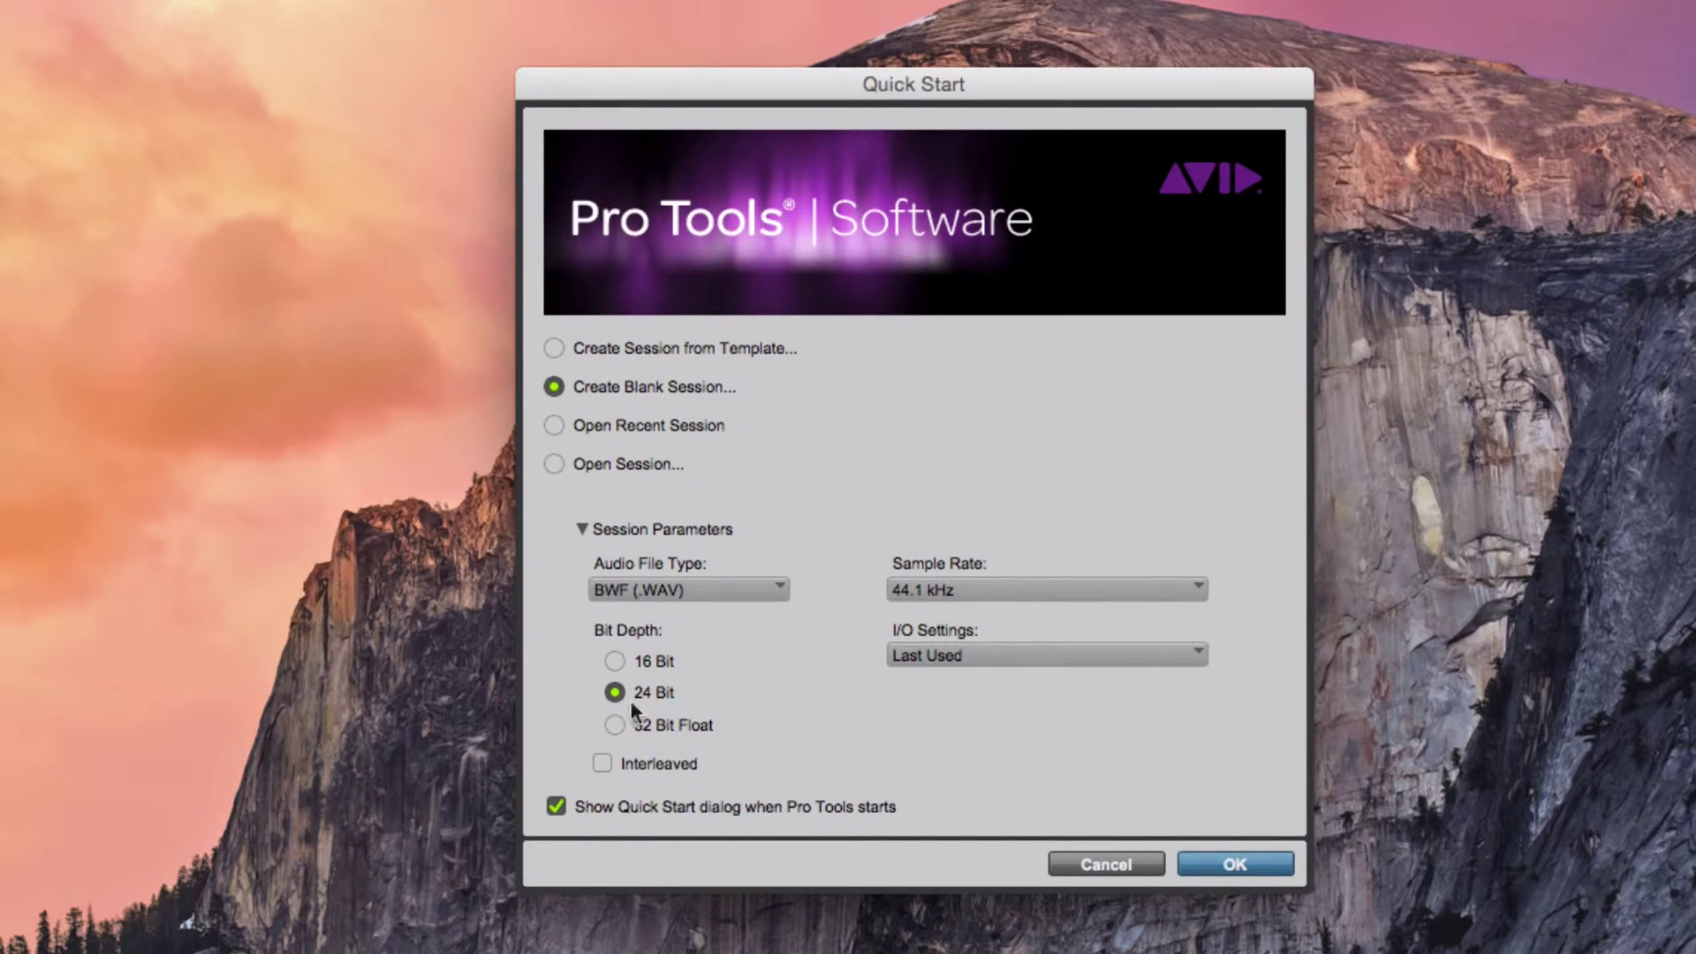
Save the blank session as '1. Create MIDI Software Instrument Track', replacing the existing file.
click(1237, 864)
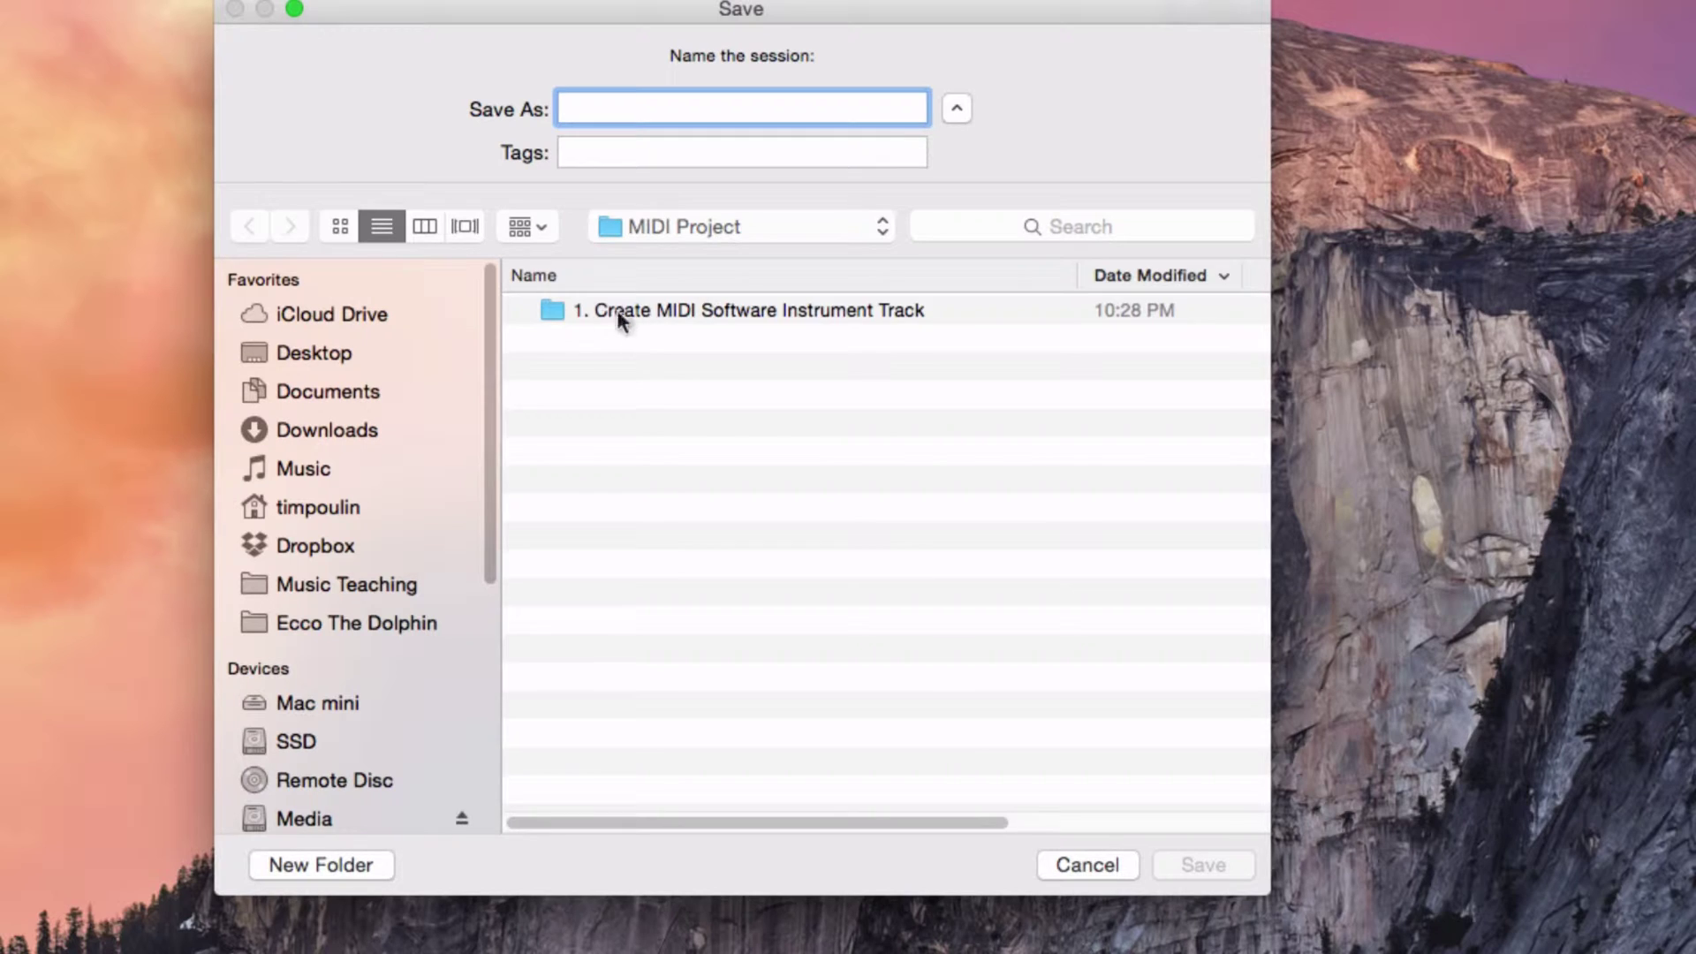
double_click(594, 309)
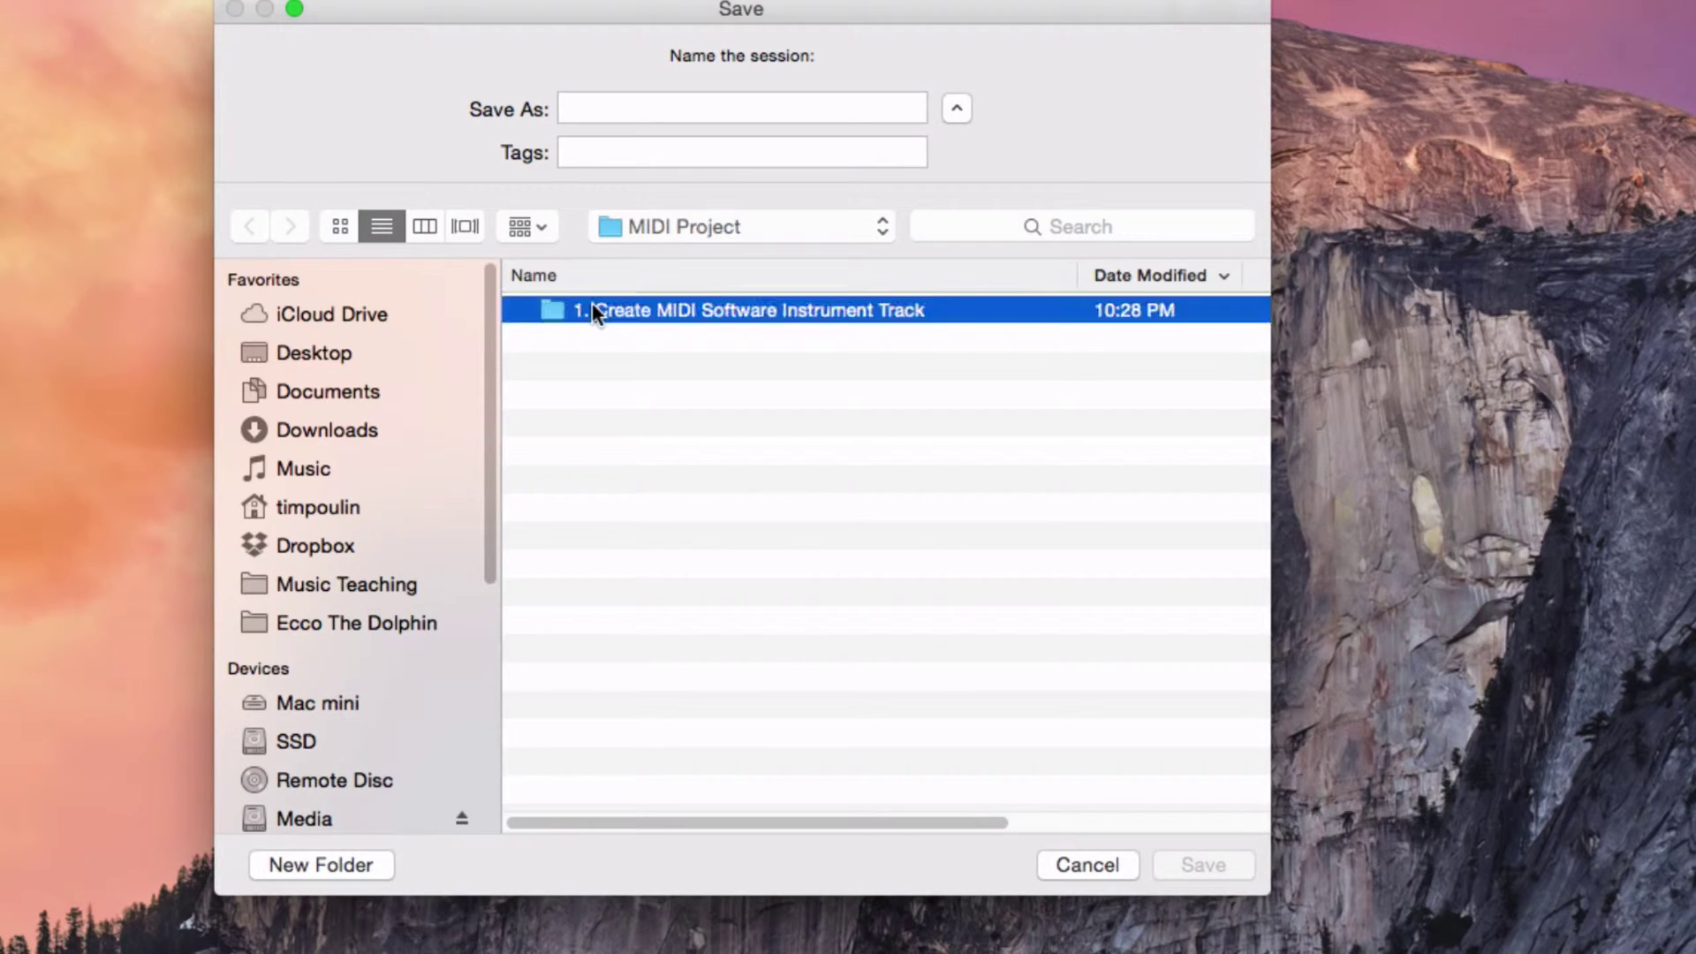
click(747, 310)
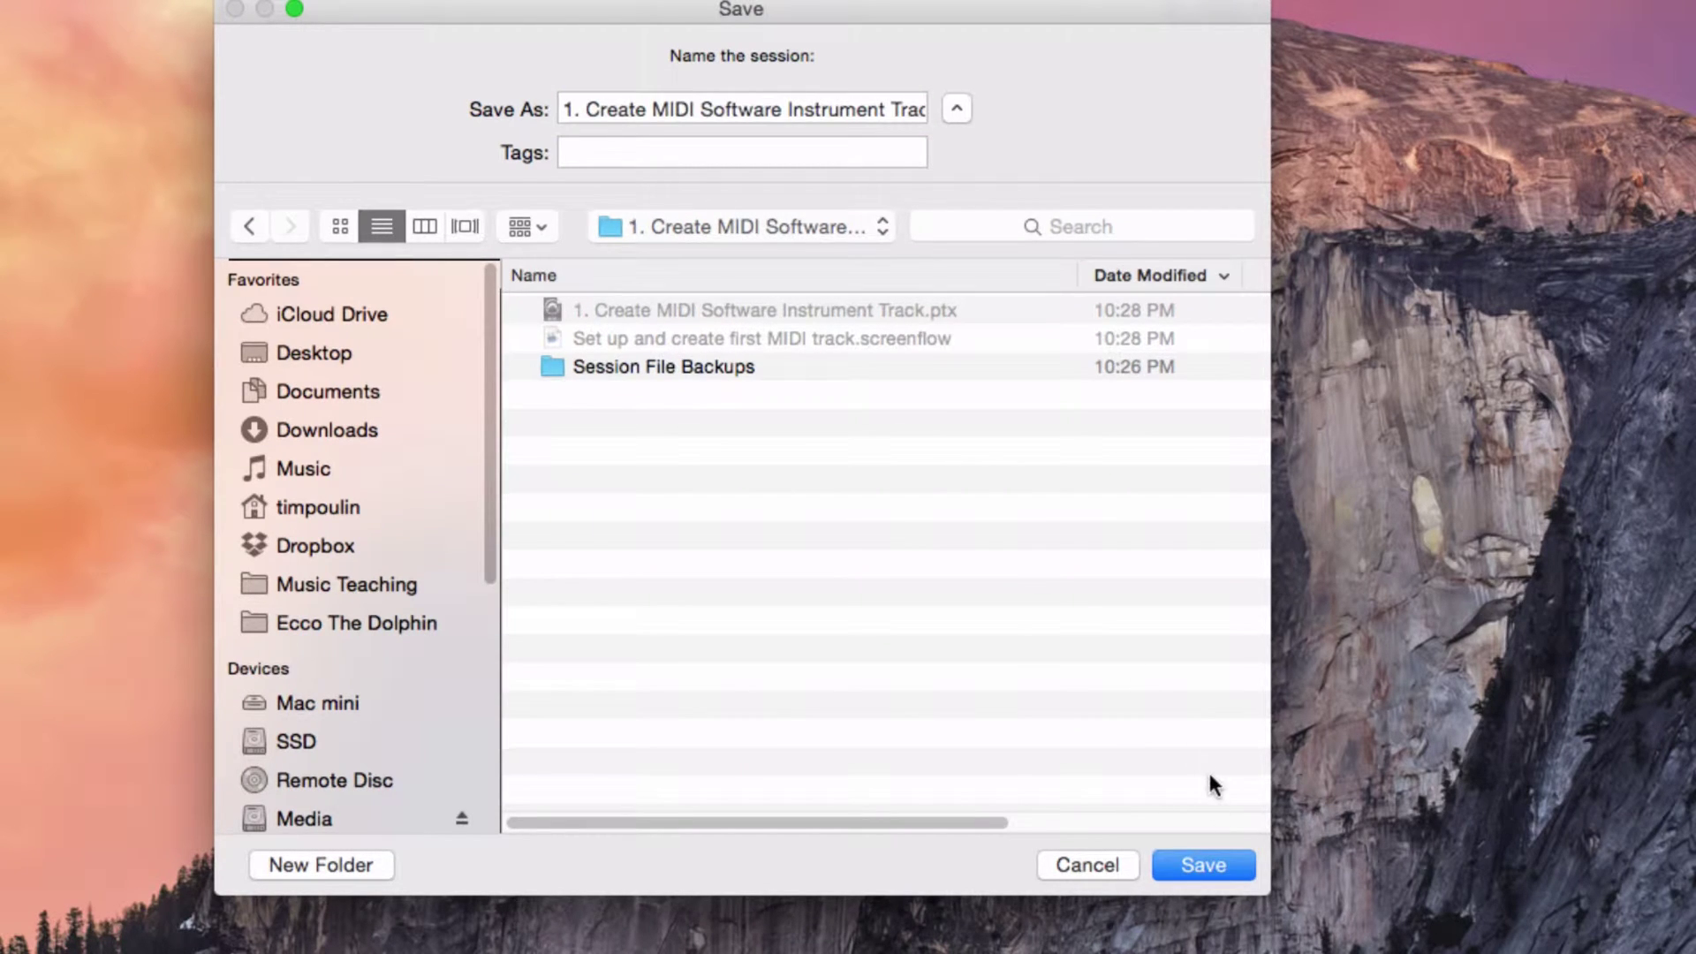
click(1200, 857)
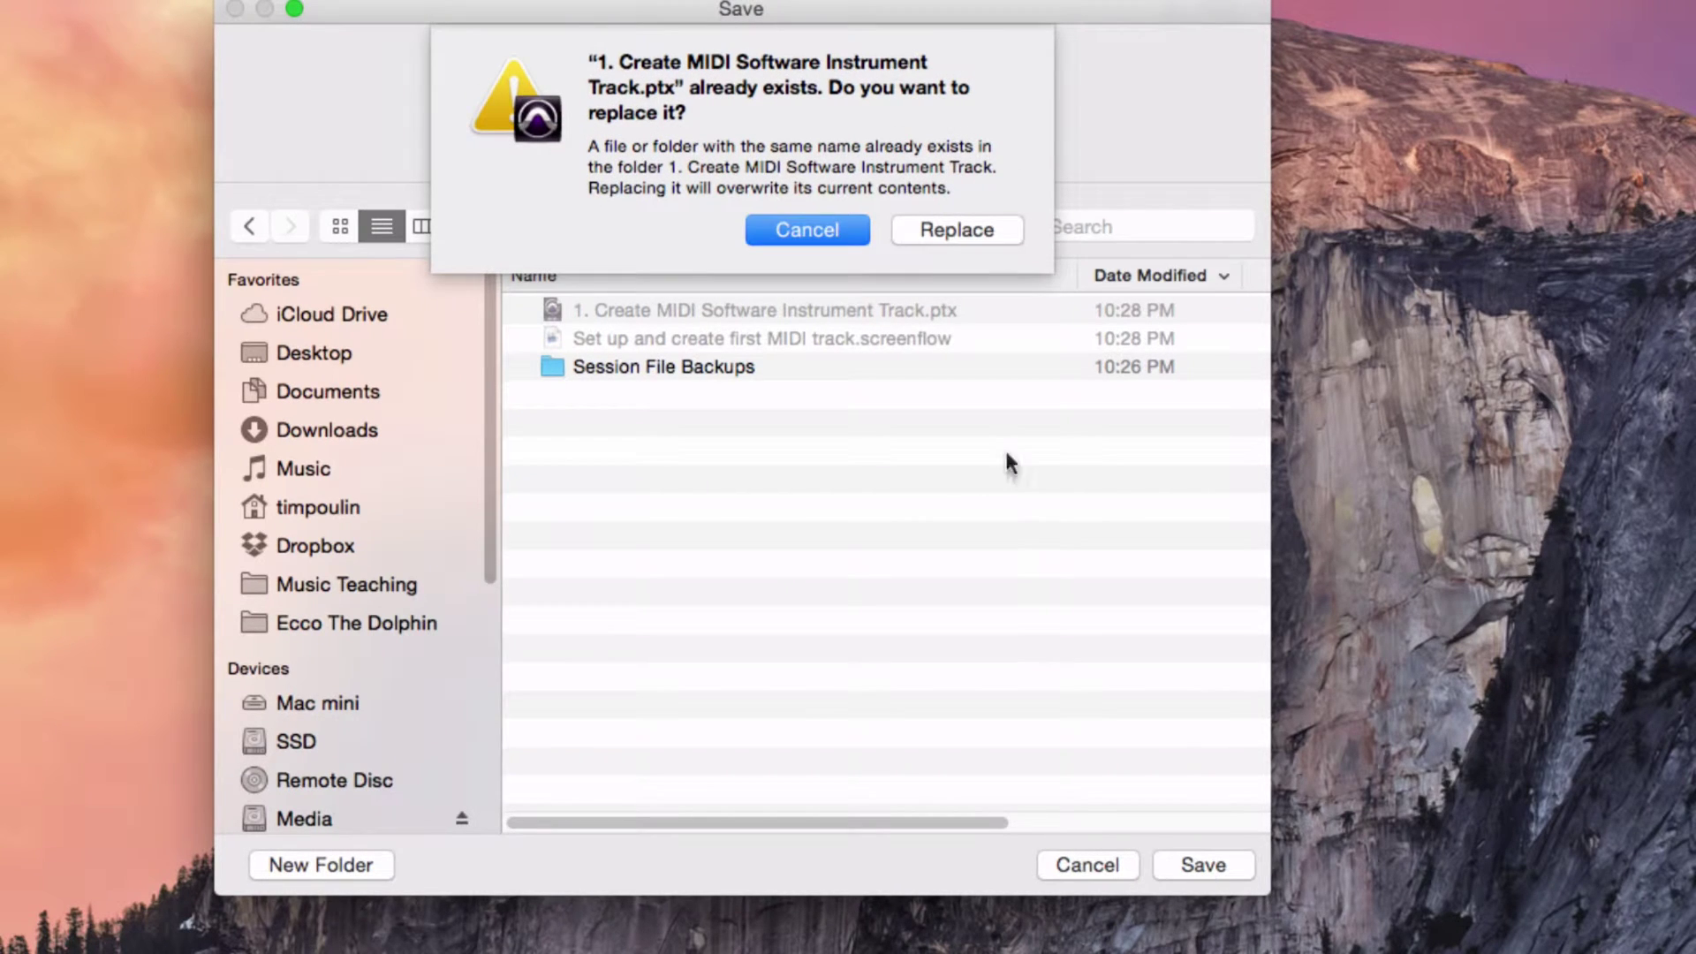
click(917, 234)
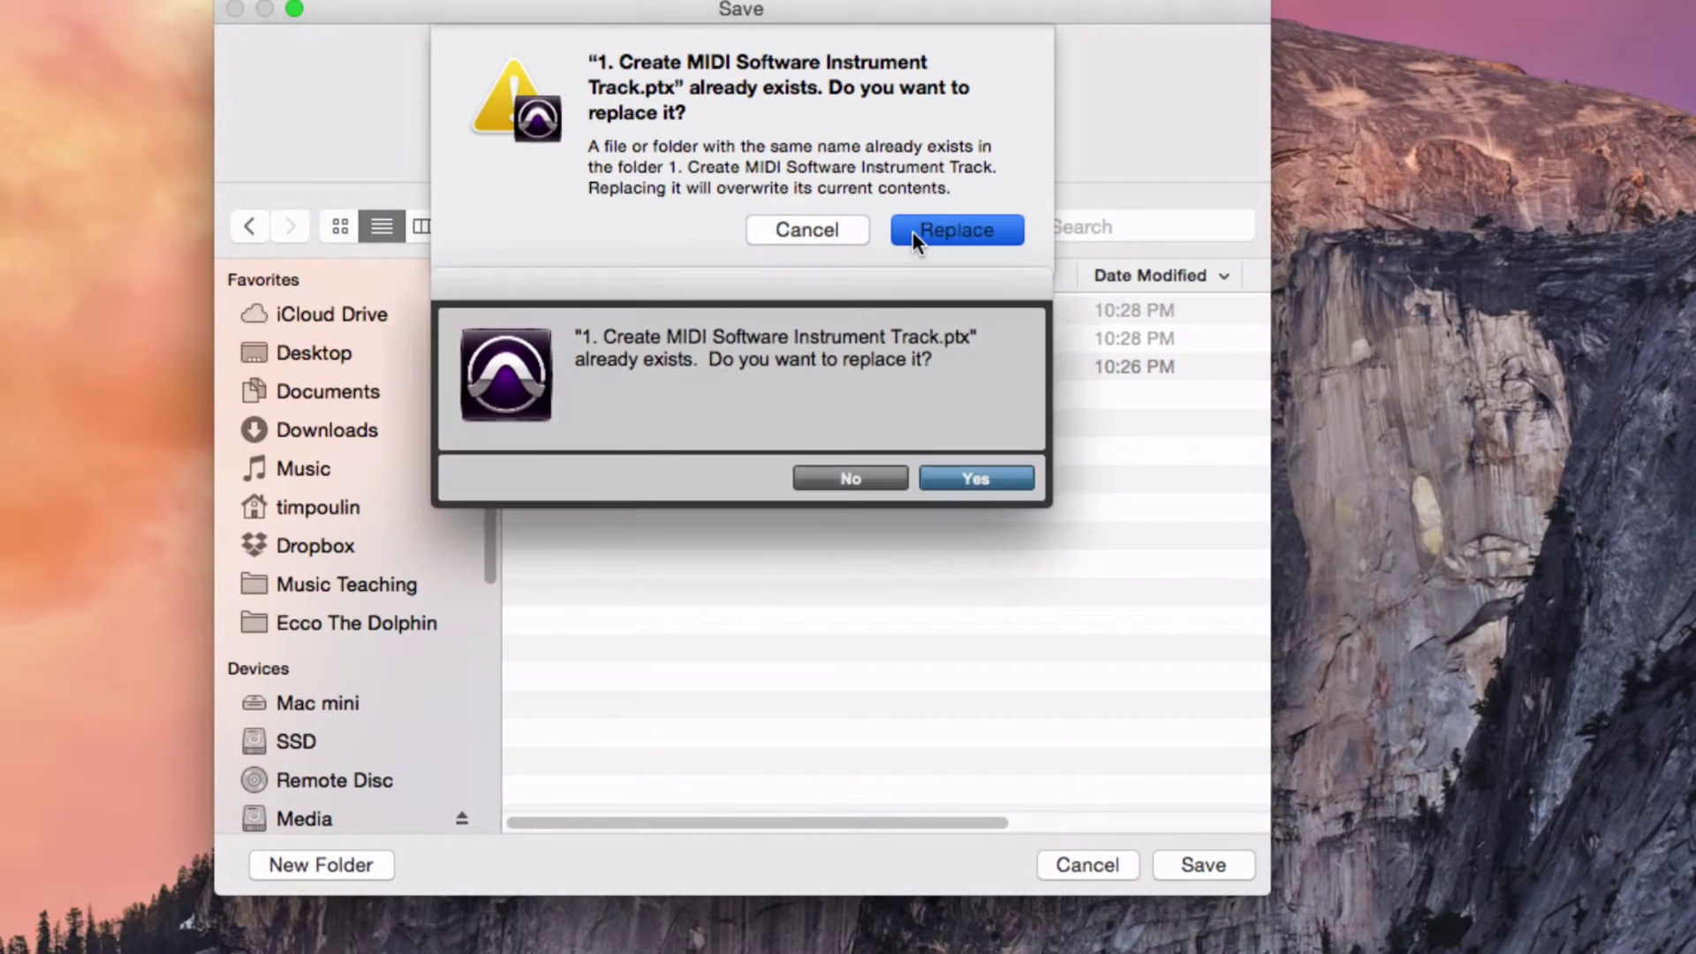
click(967, 472)
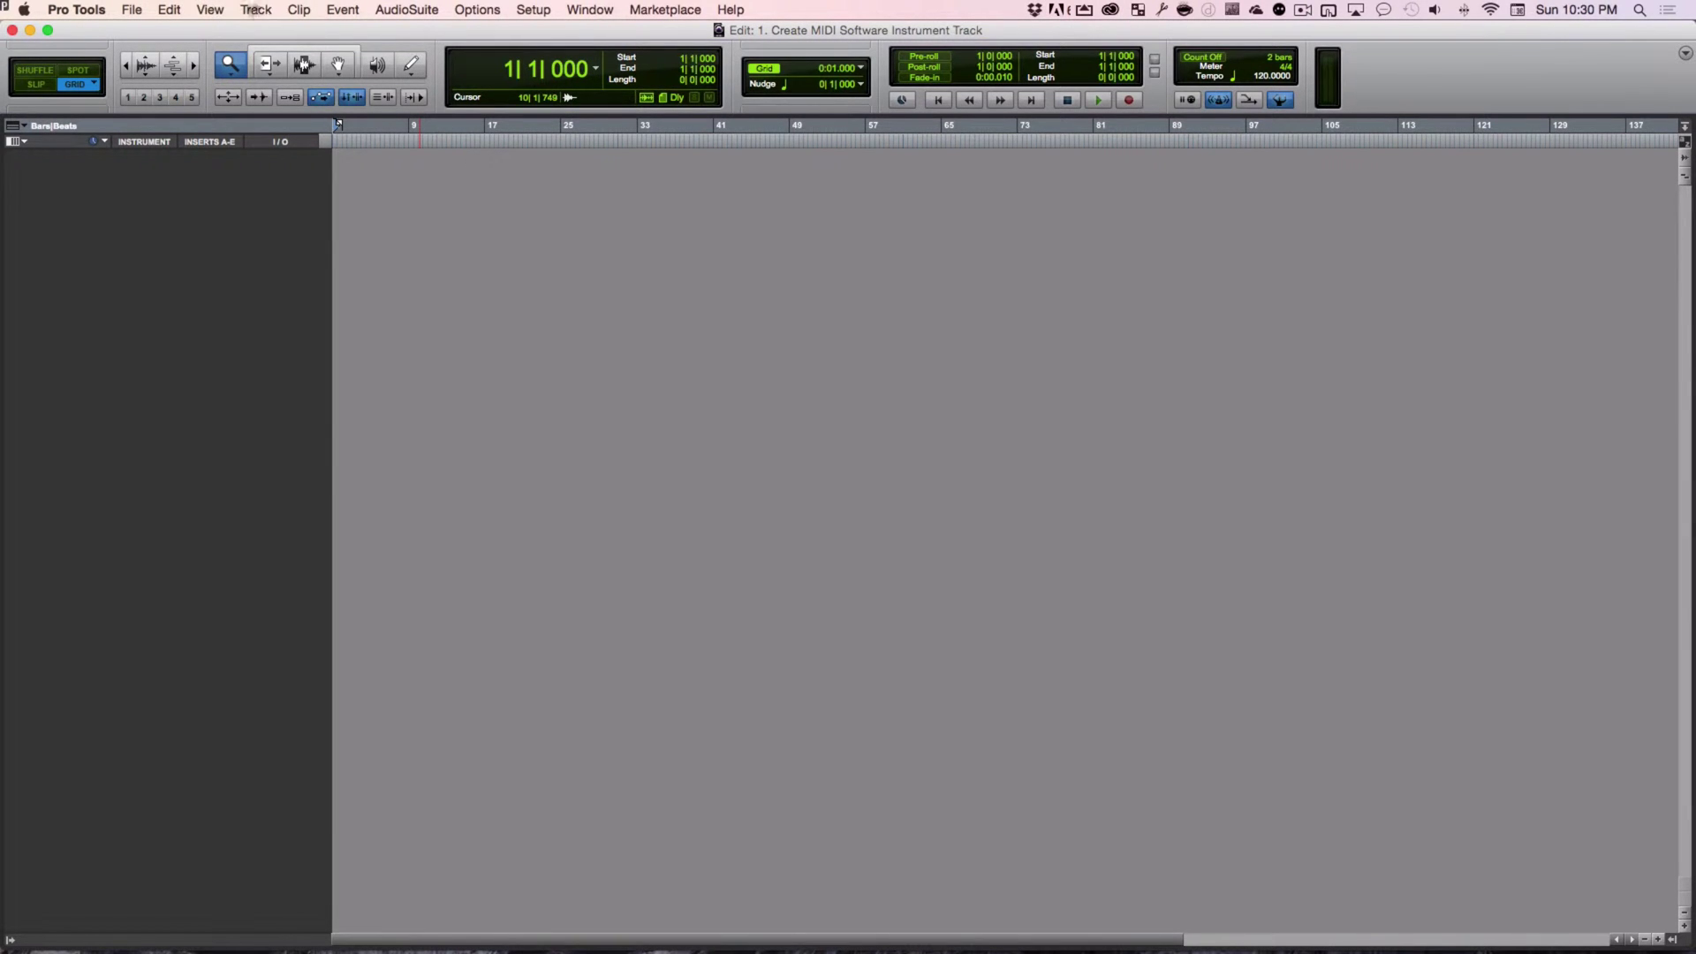
click(205, 9)
click(202, 9)
click(37, 84)
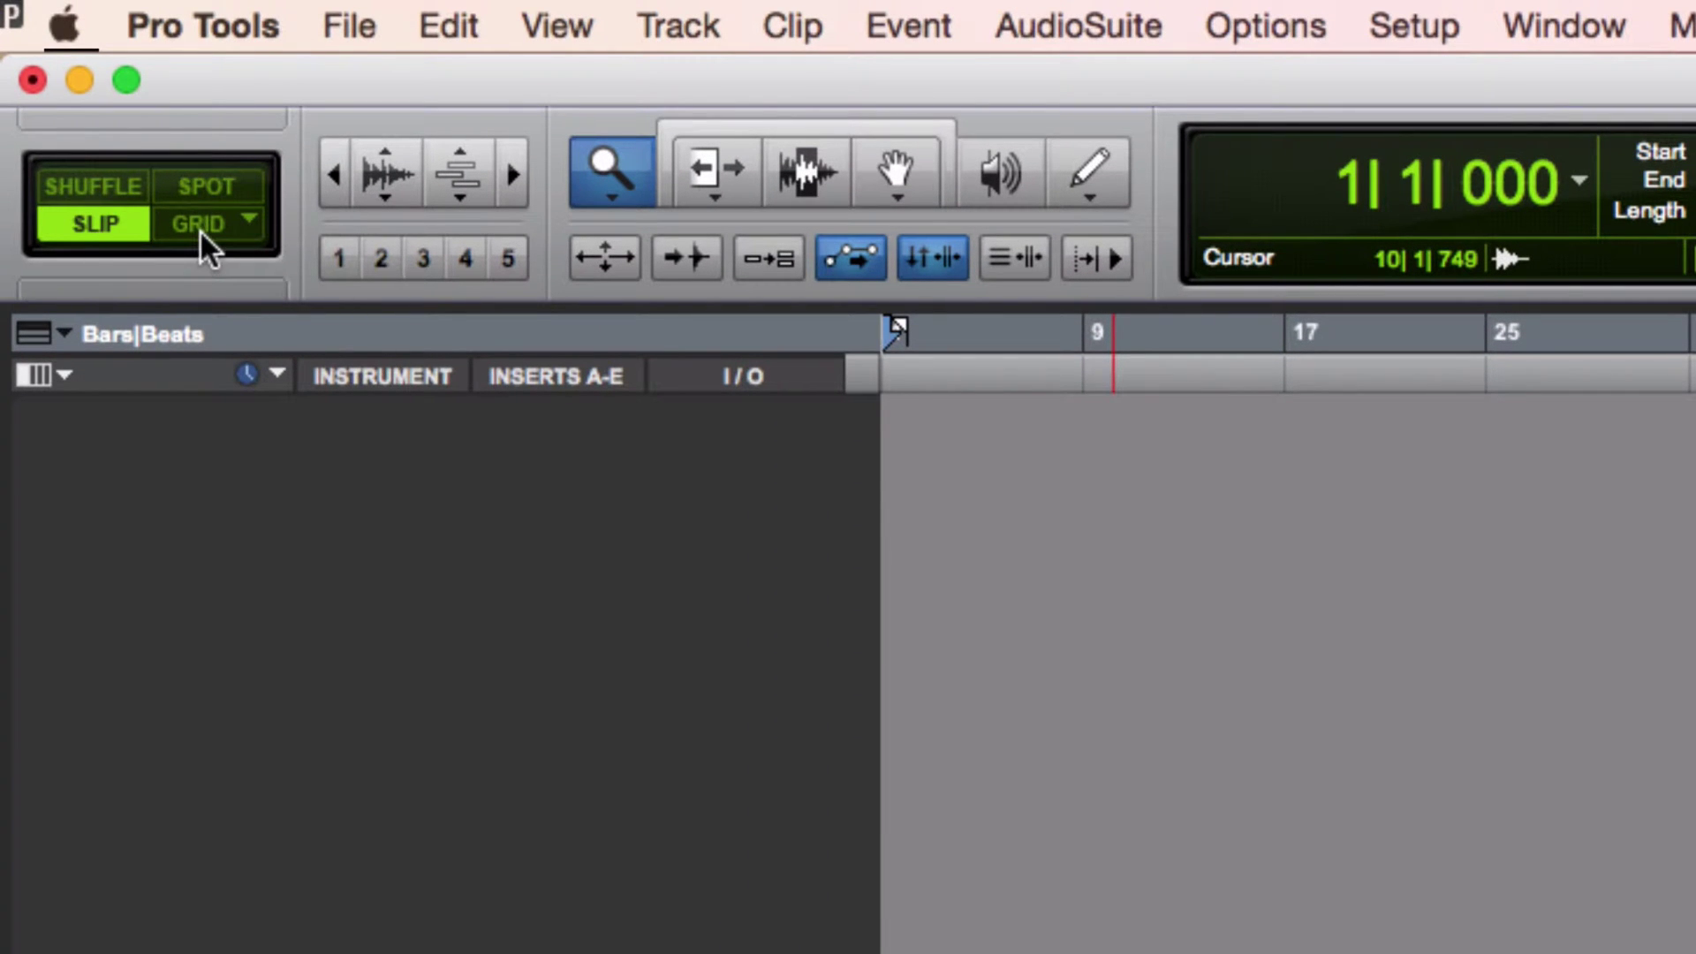
click(199, 231)
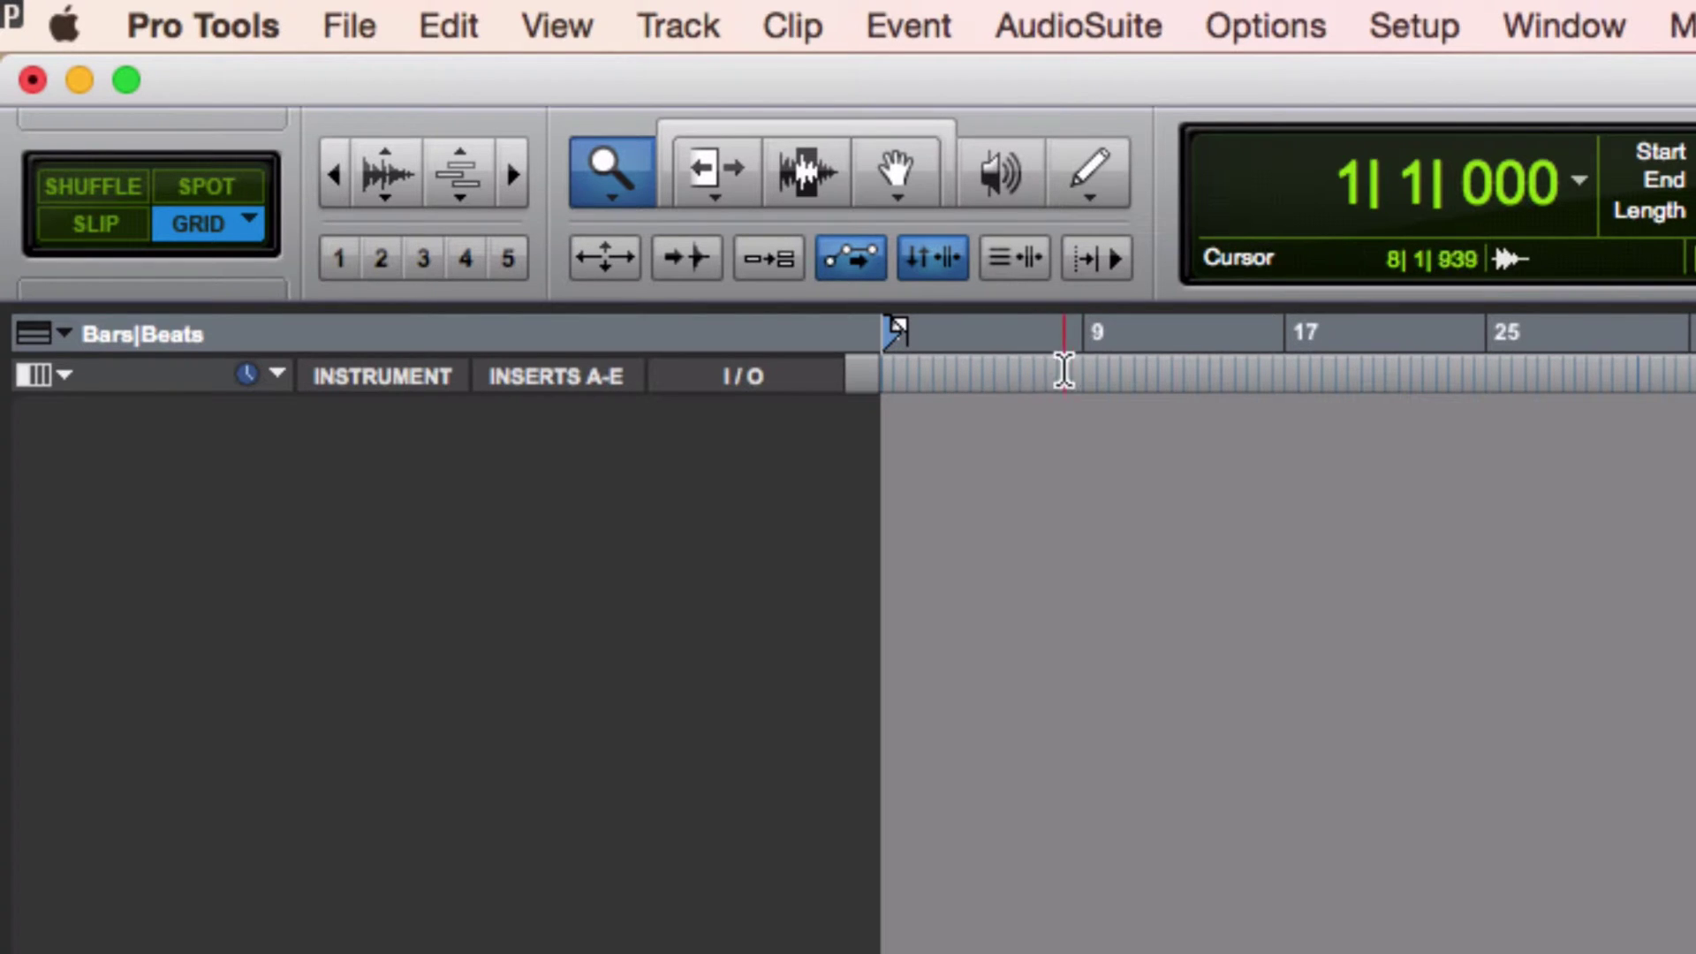
click(530, 16)
mouse_move(714, 246)
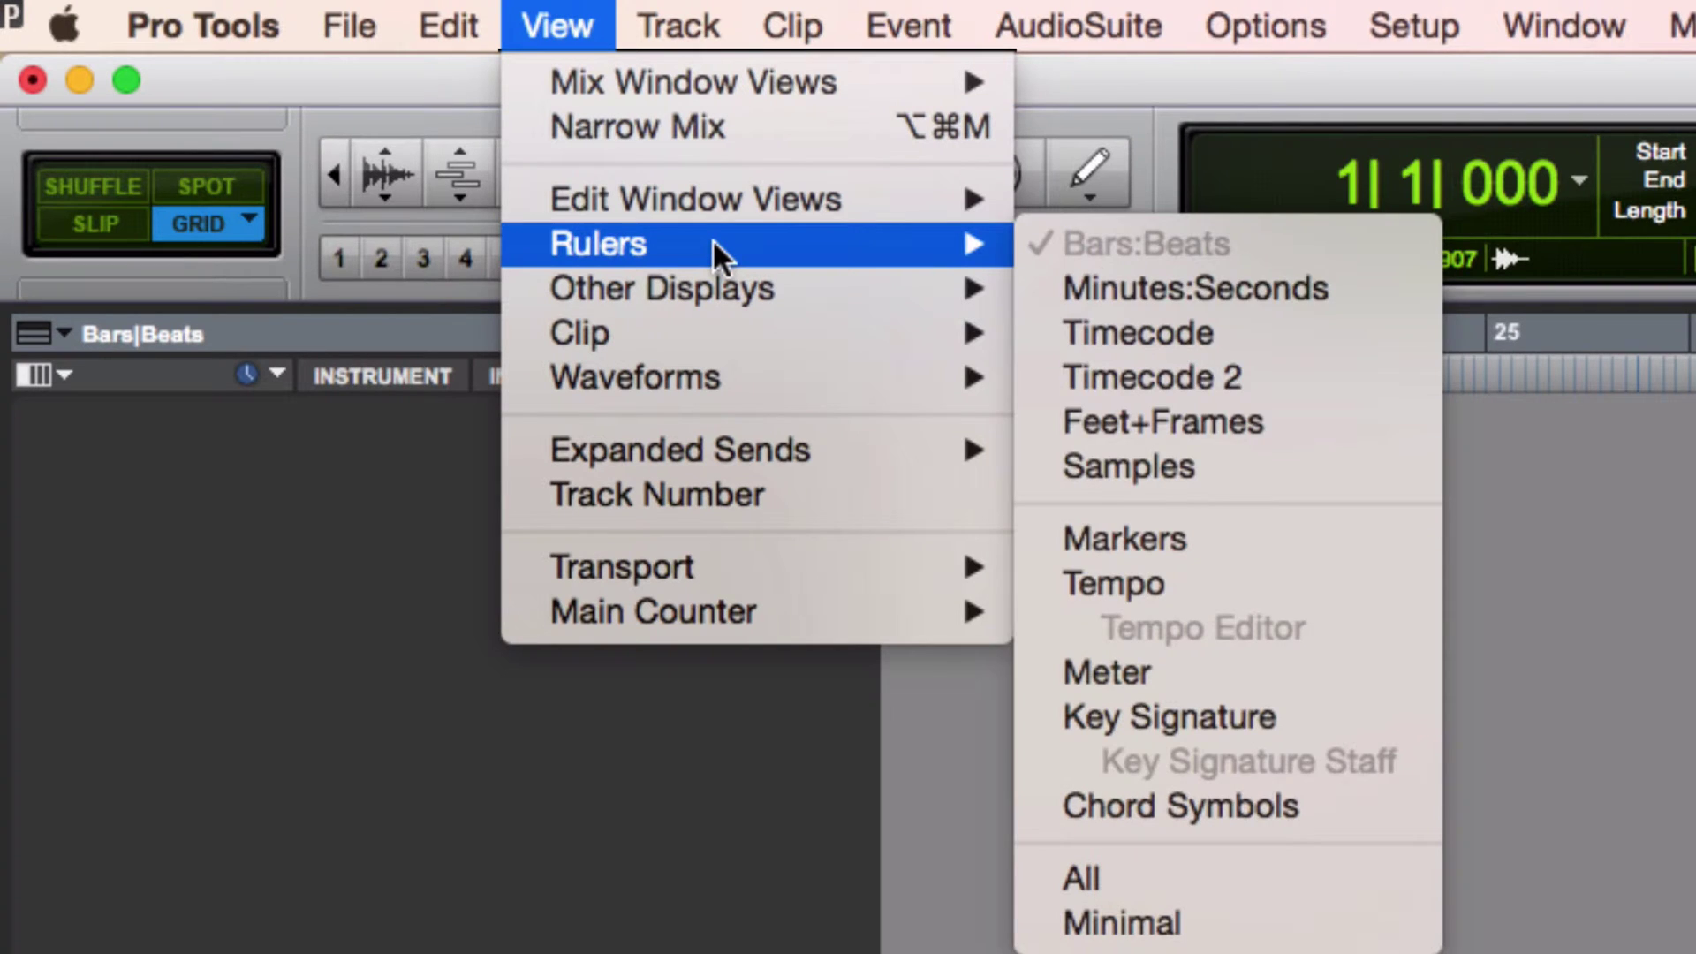
click(1256, 864)
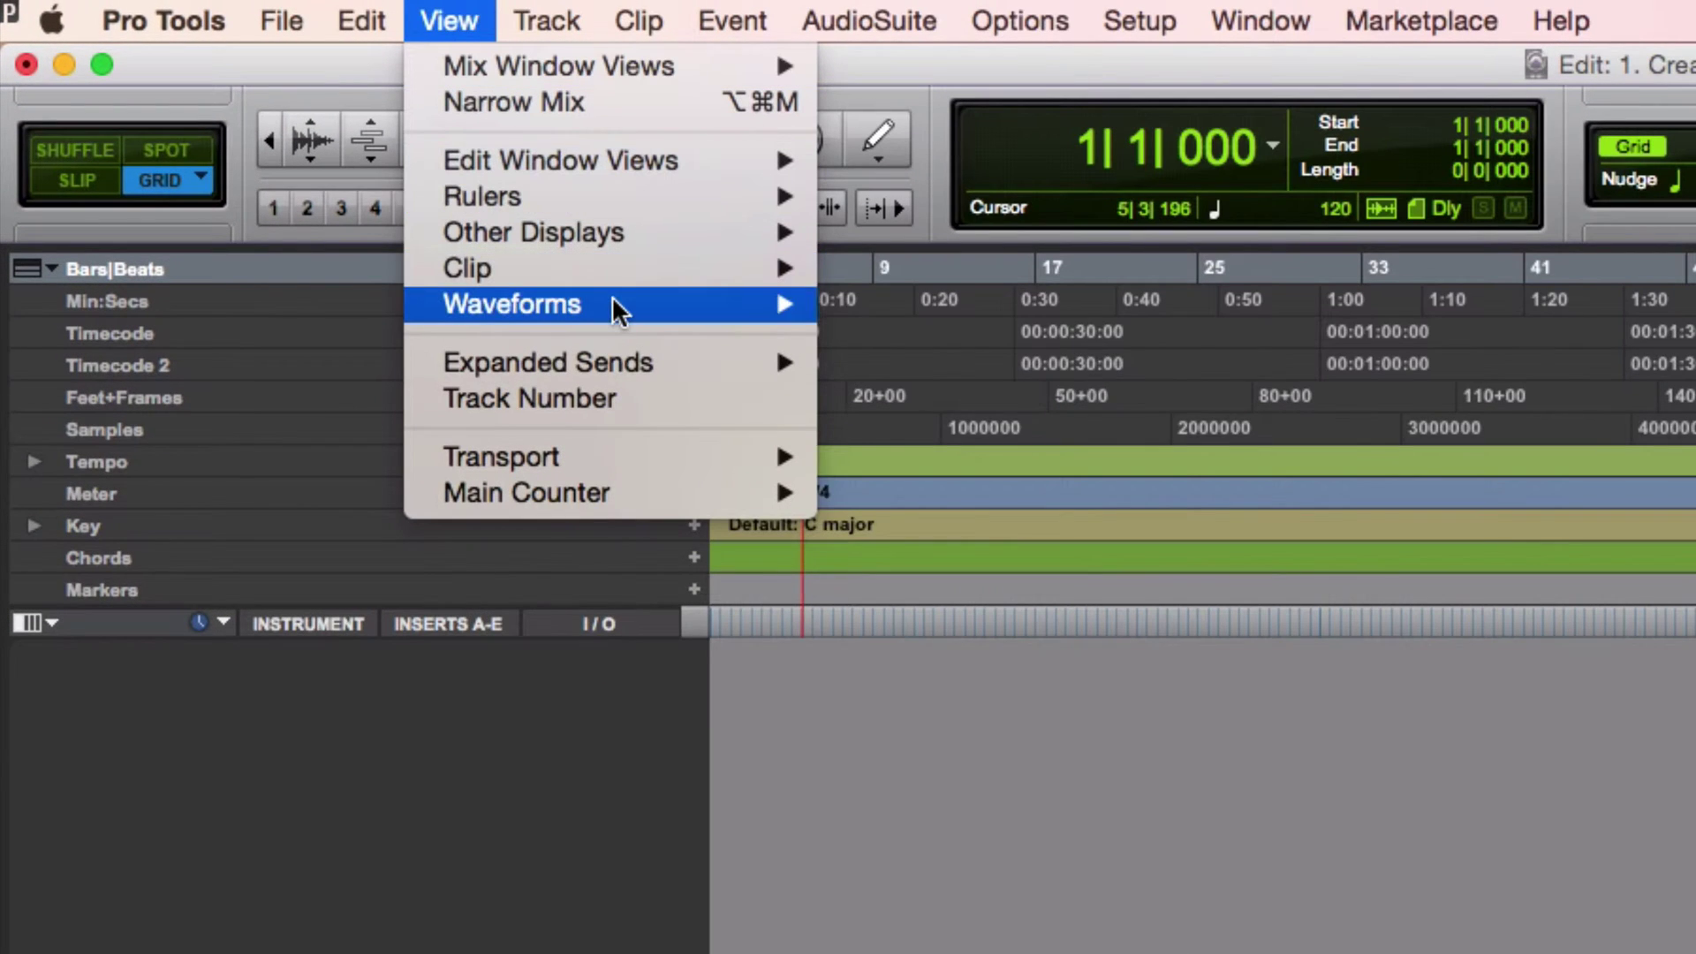
mouse_move(597, 196)
click(1009, 745)
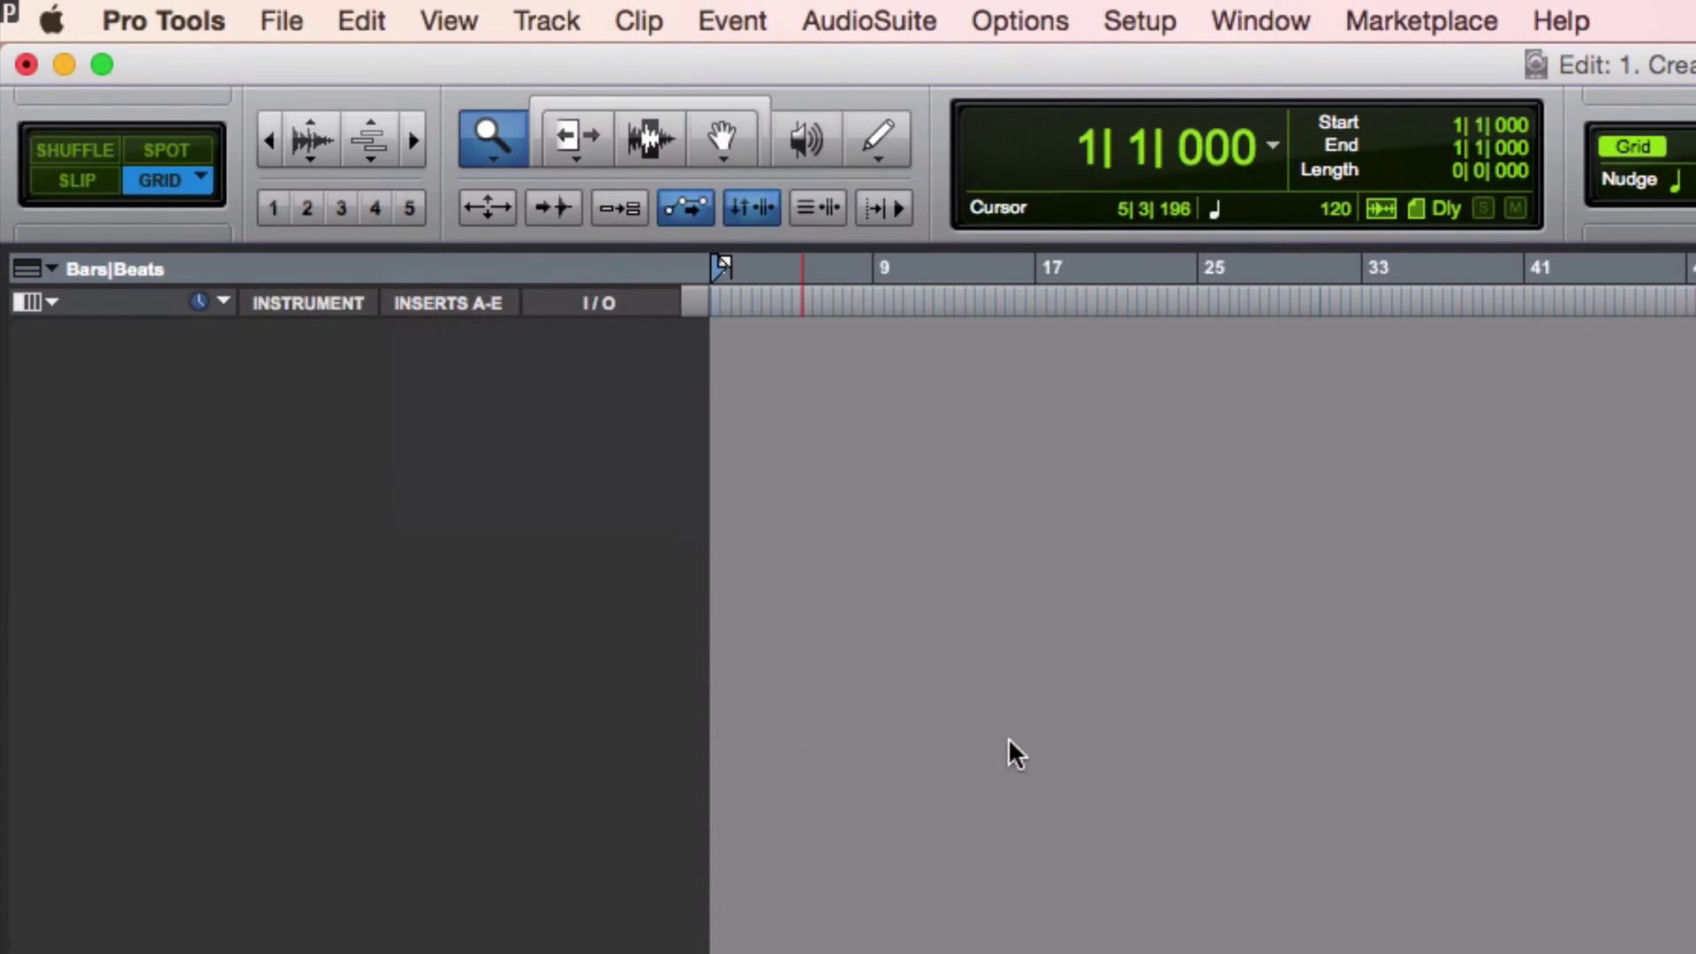
click(511, 13)
mouse_move(450, 20)
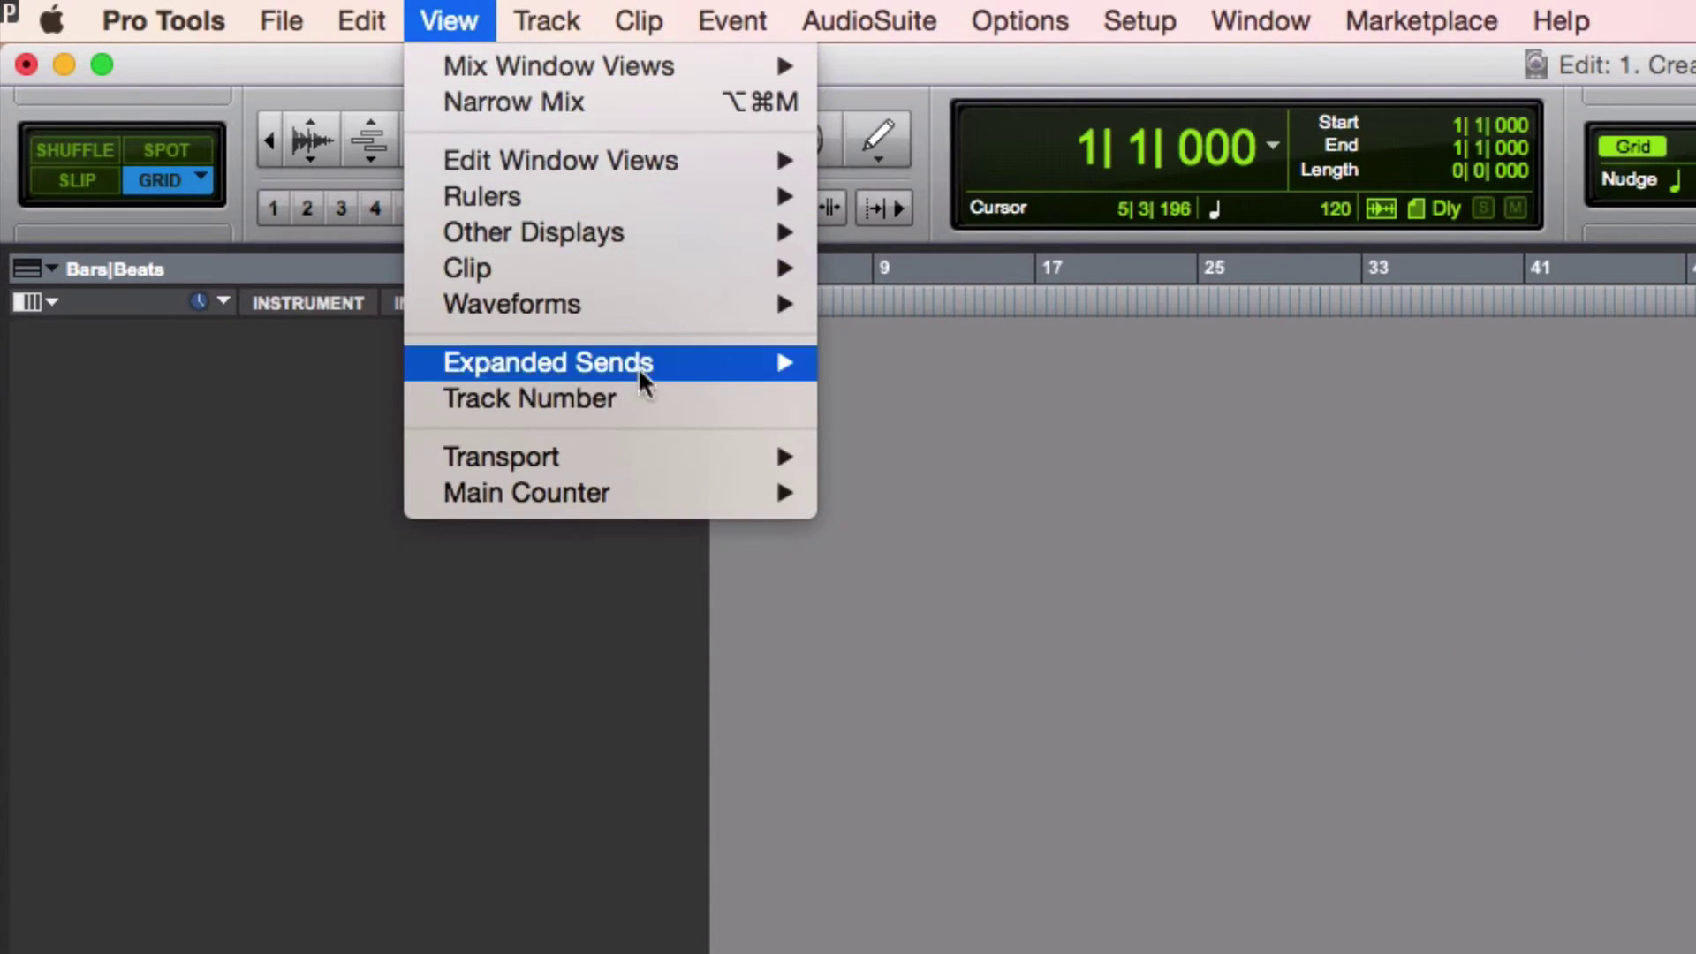
mouse_move(664, 495)
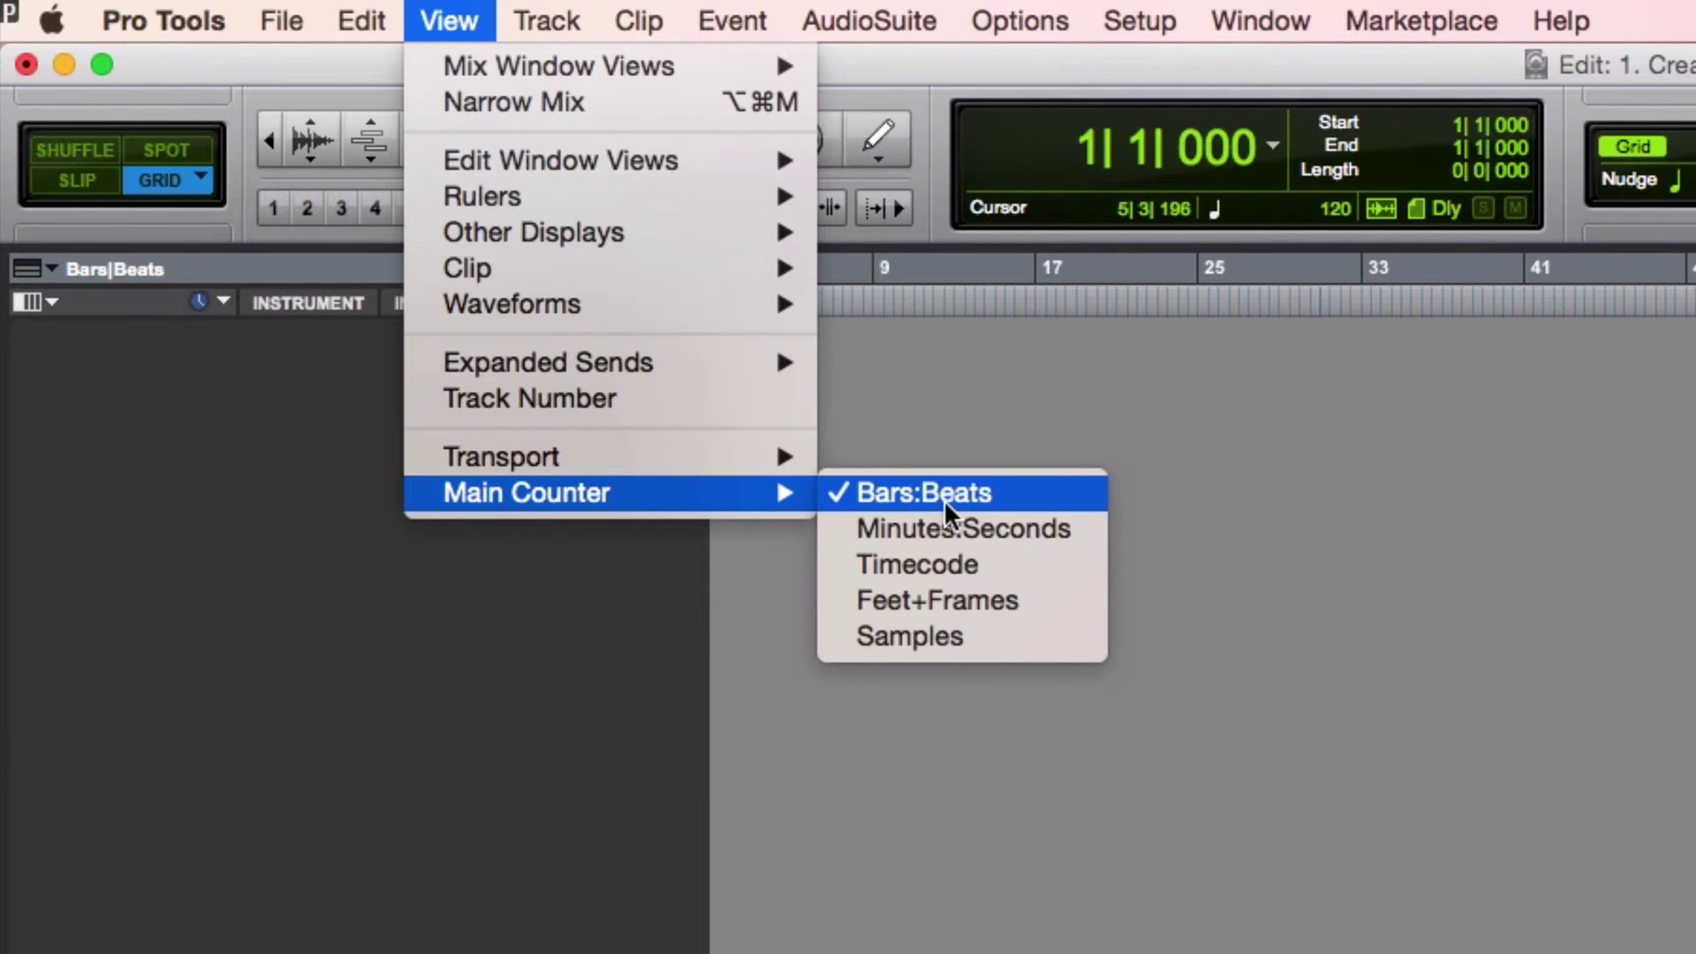
click(950, 532)
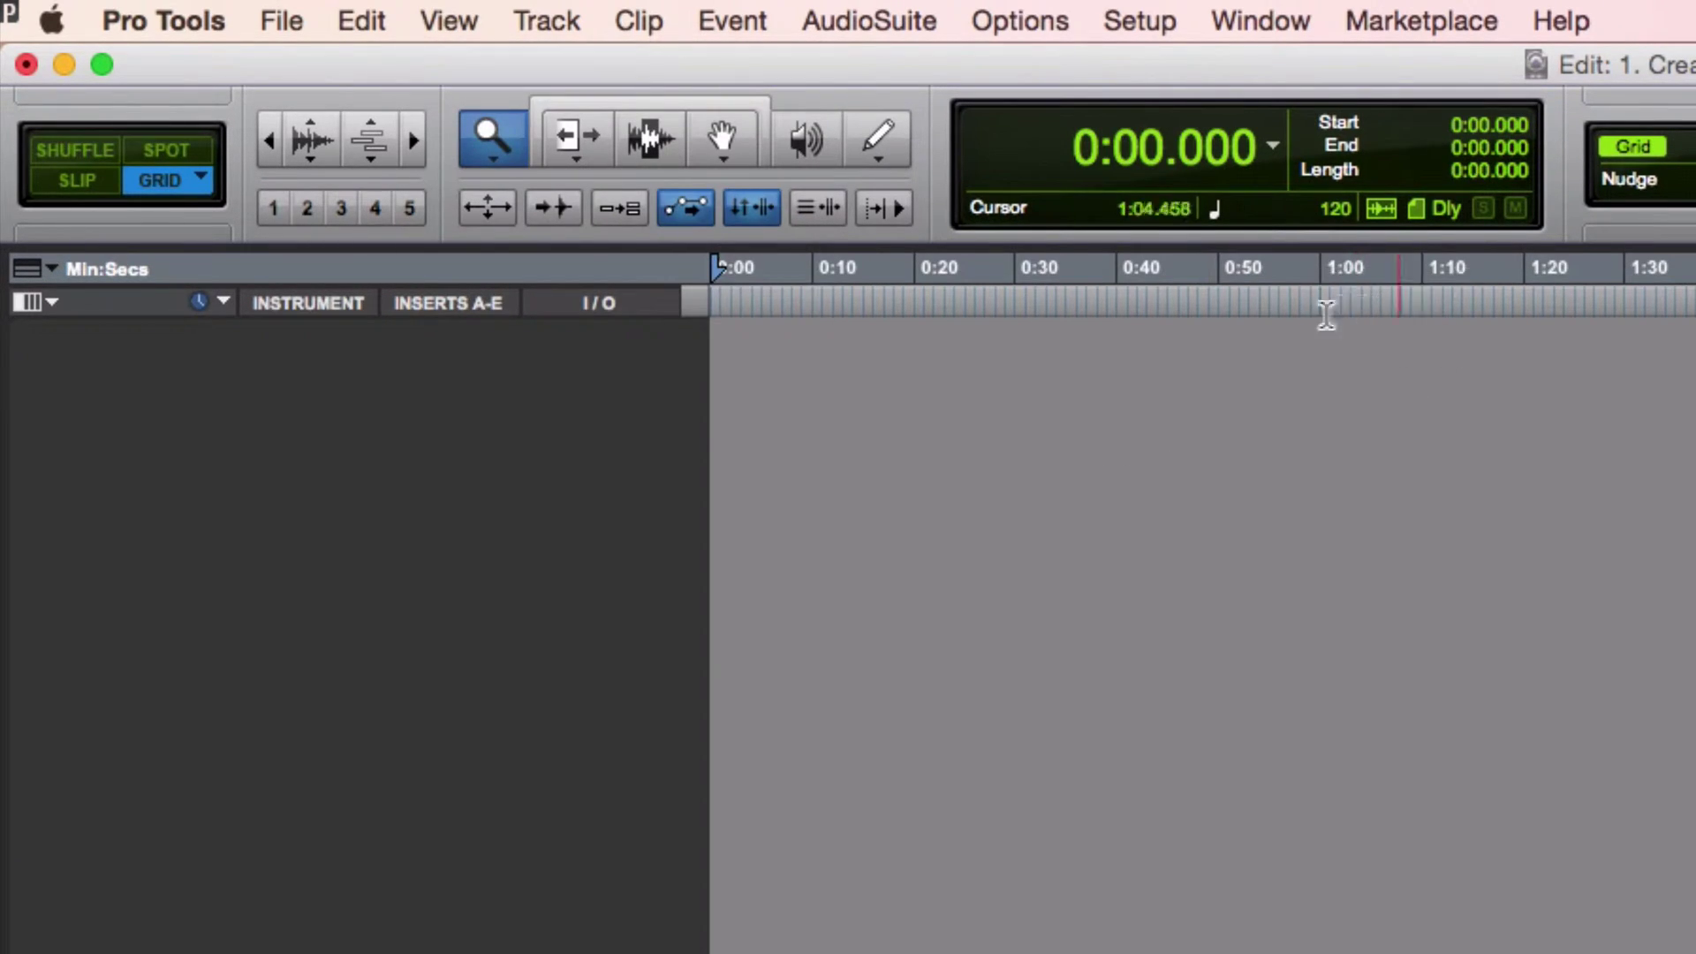
click(435, 18)
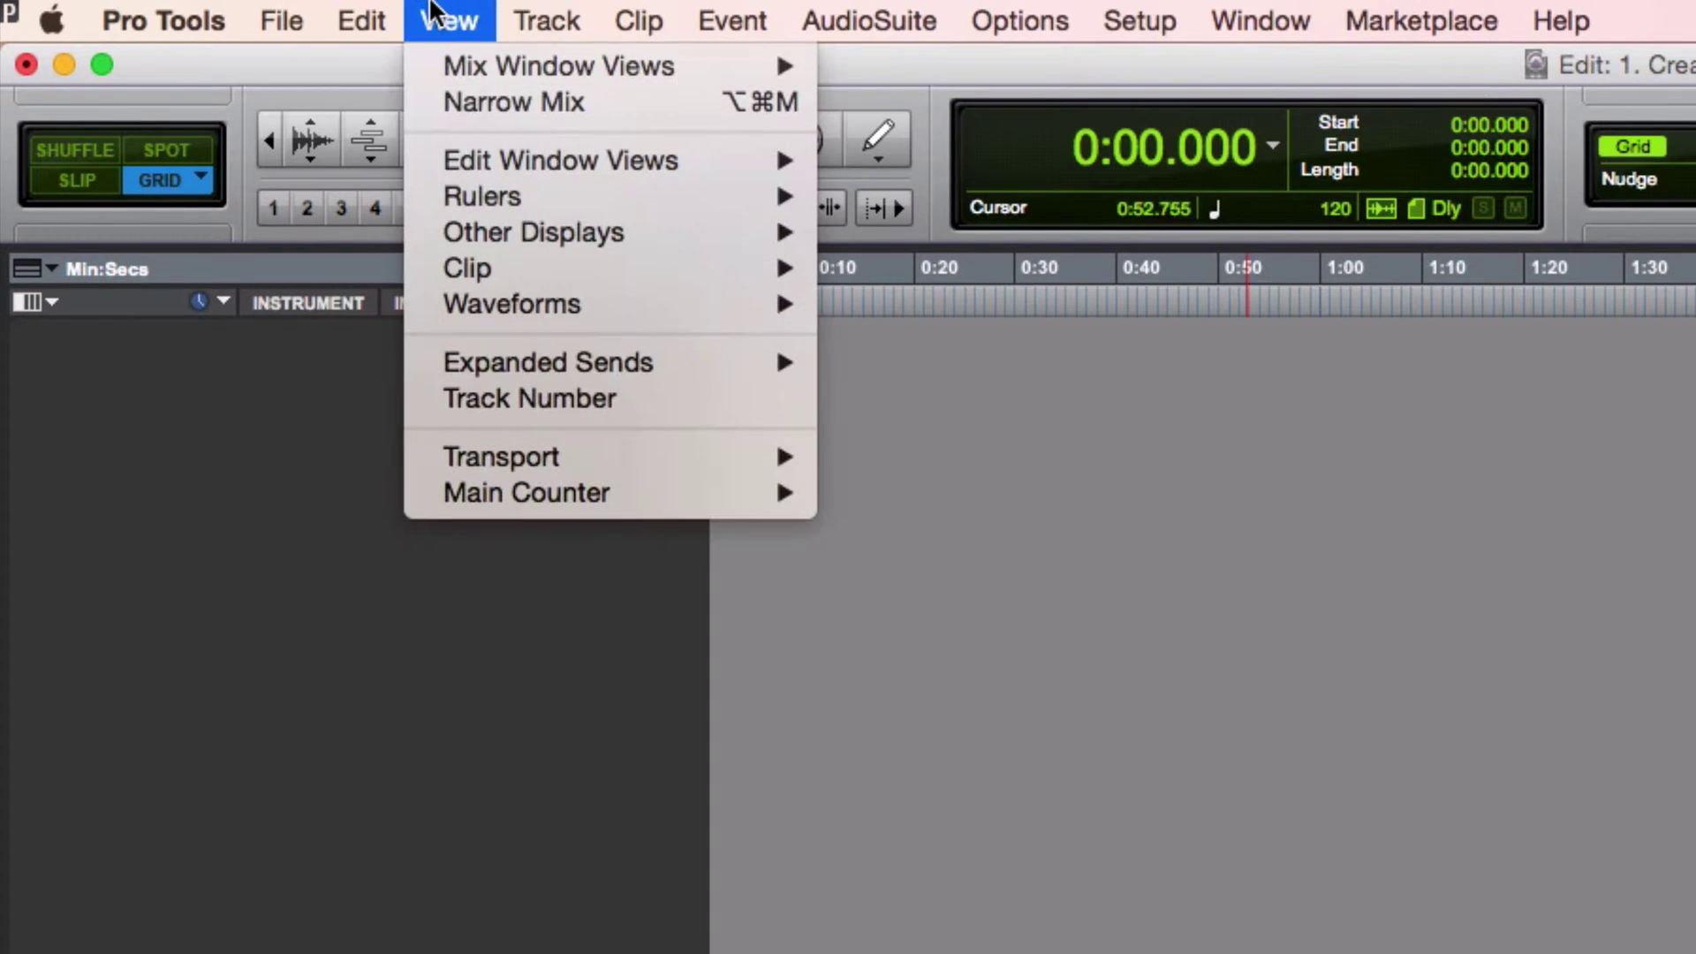
mouse_move(616, 511)
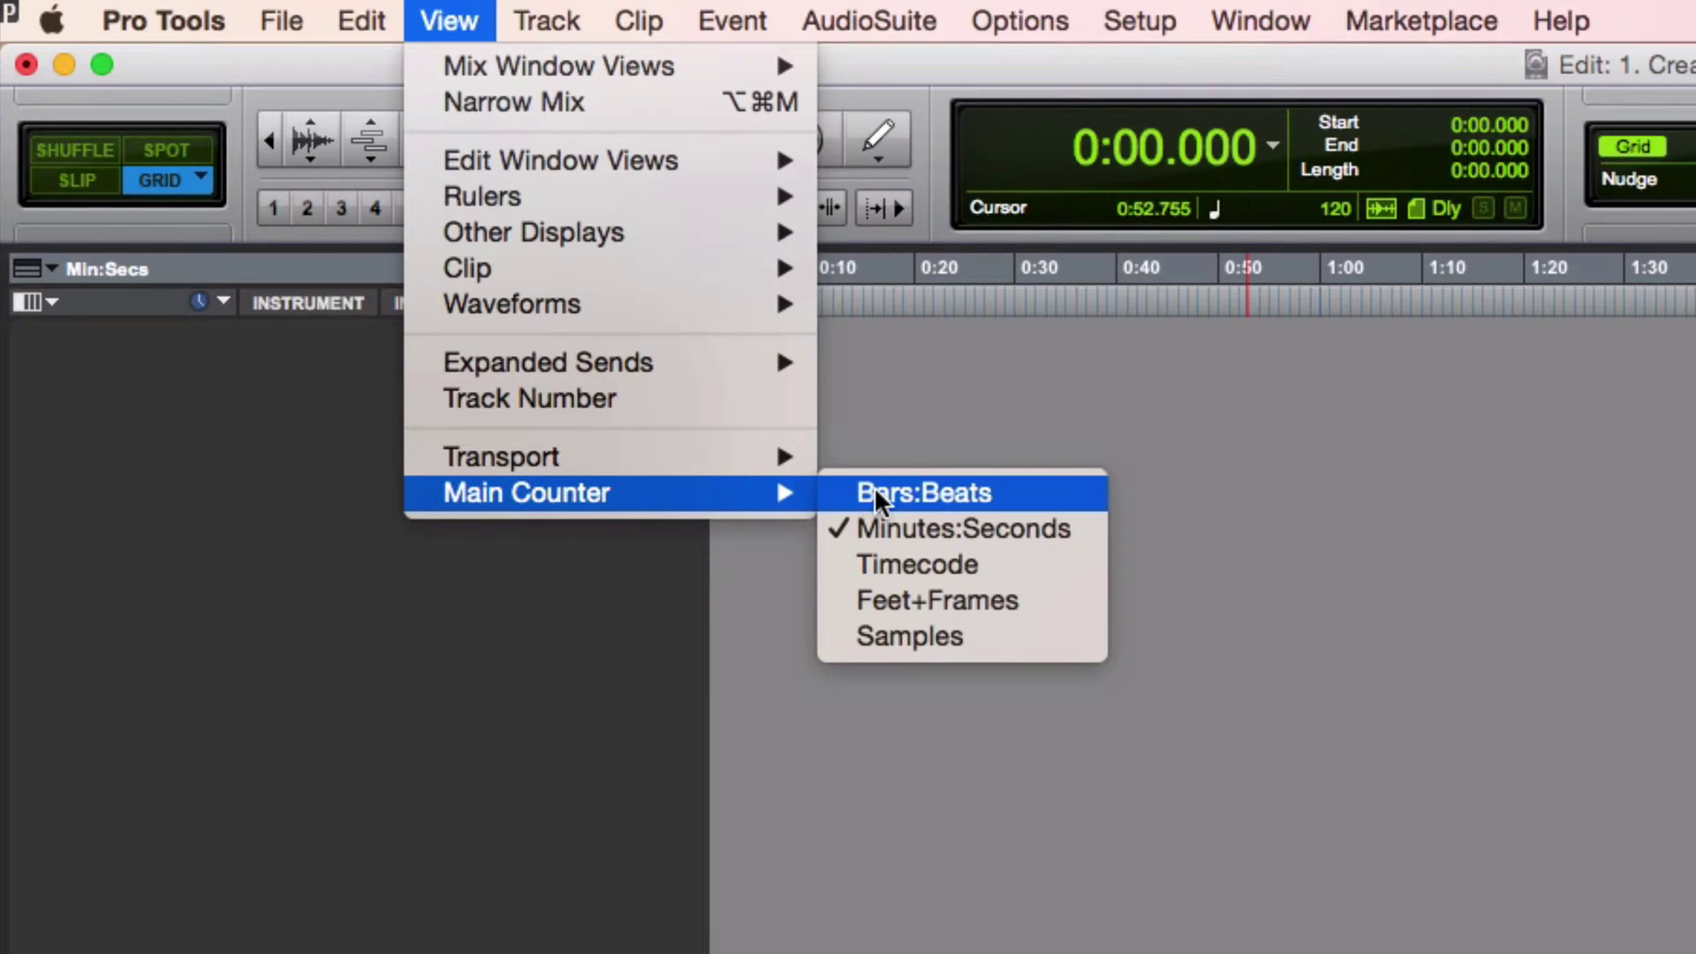
click(947, 497)
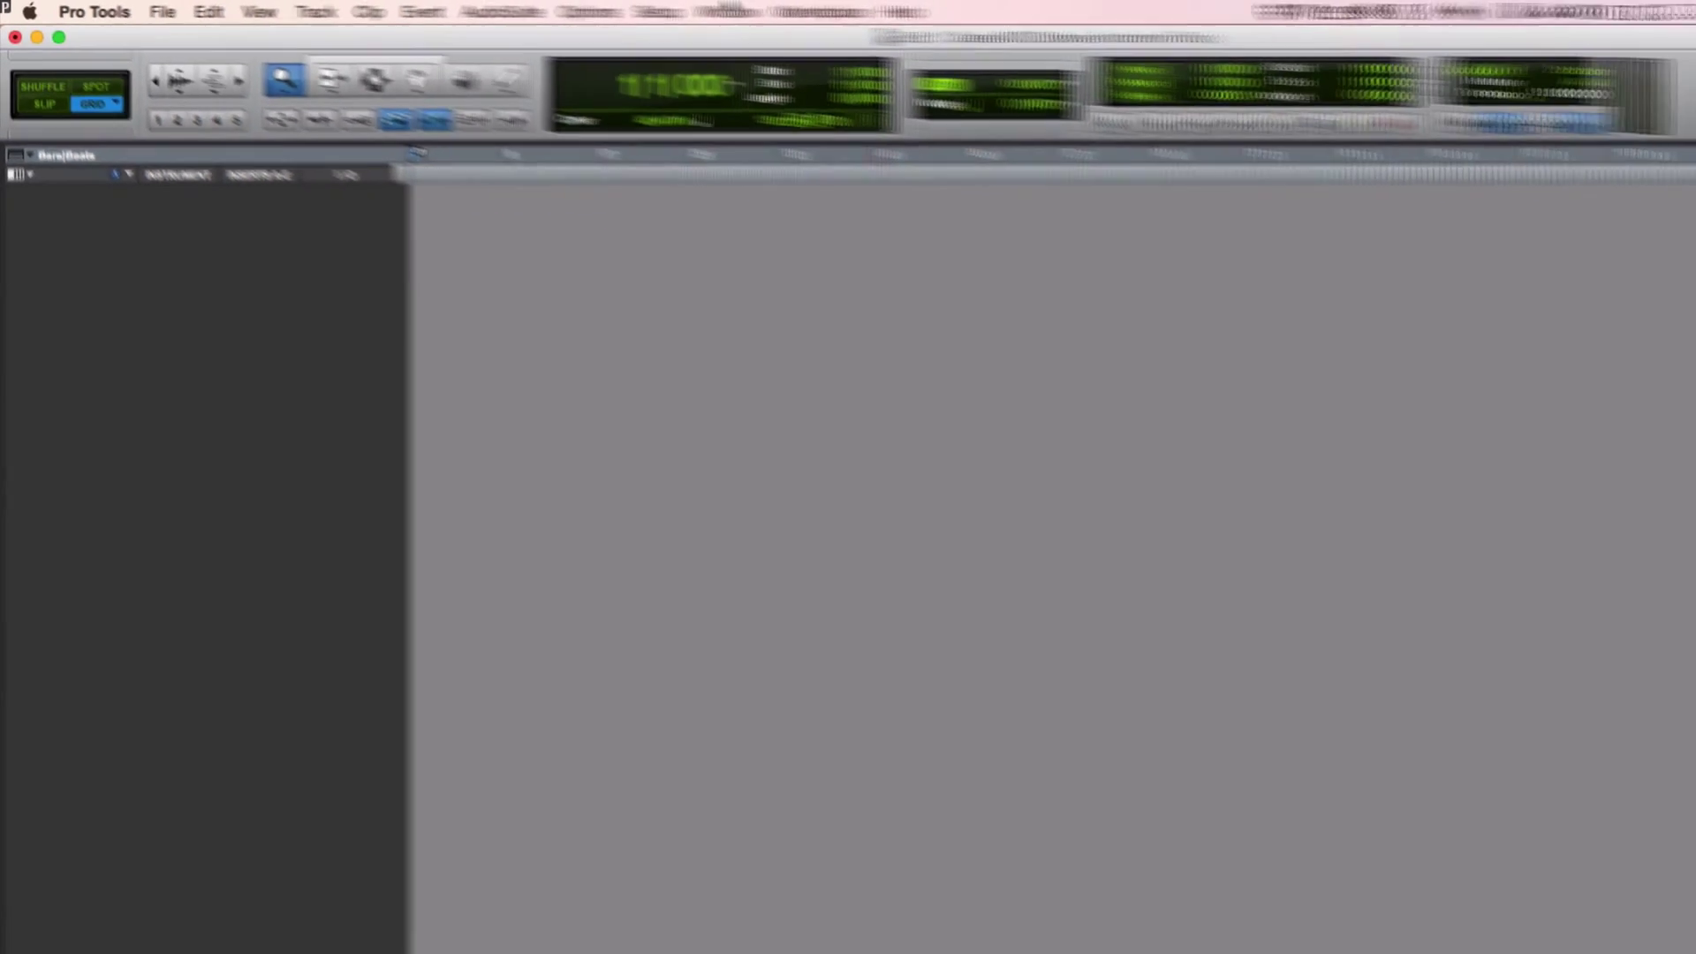
Open the floating Transport window from the Window menu.
click(1261, 10)
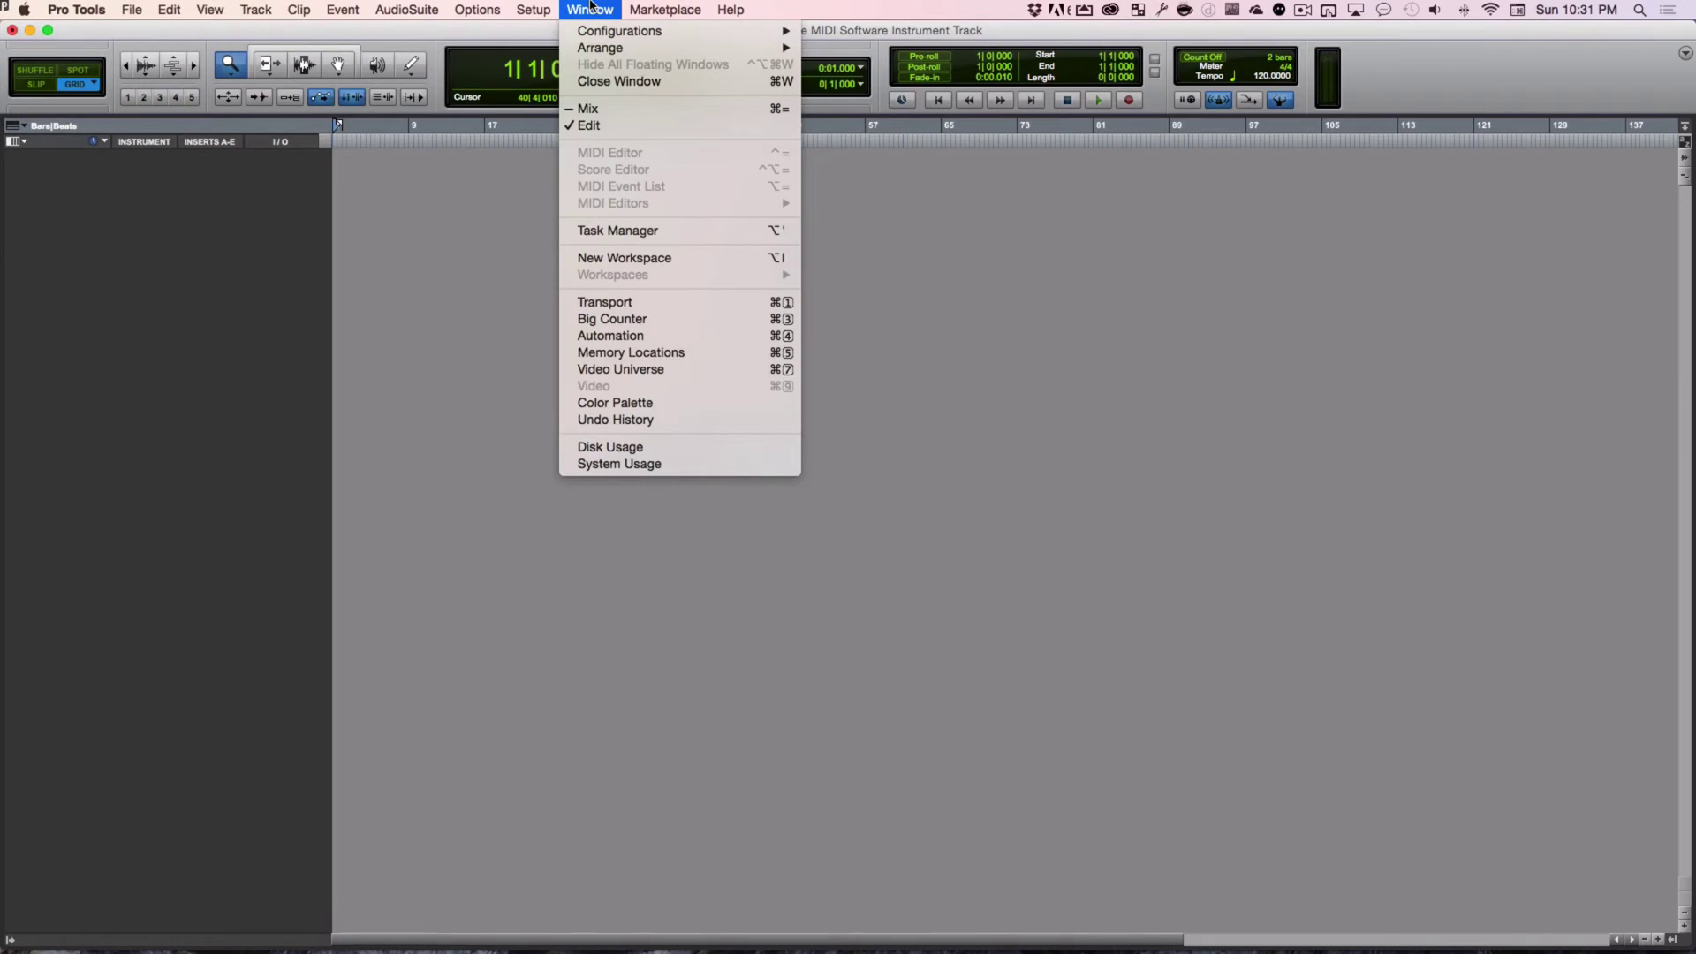
click(590, 9)
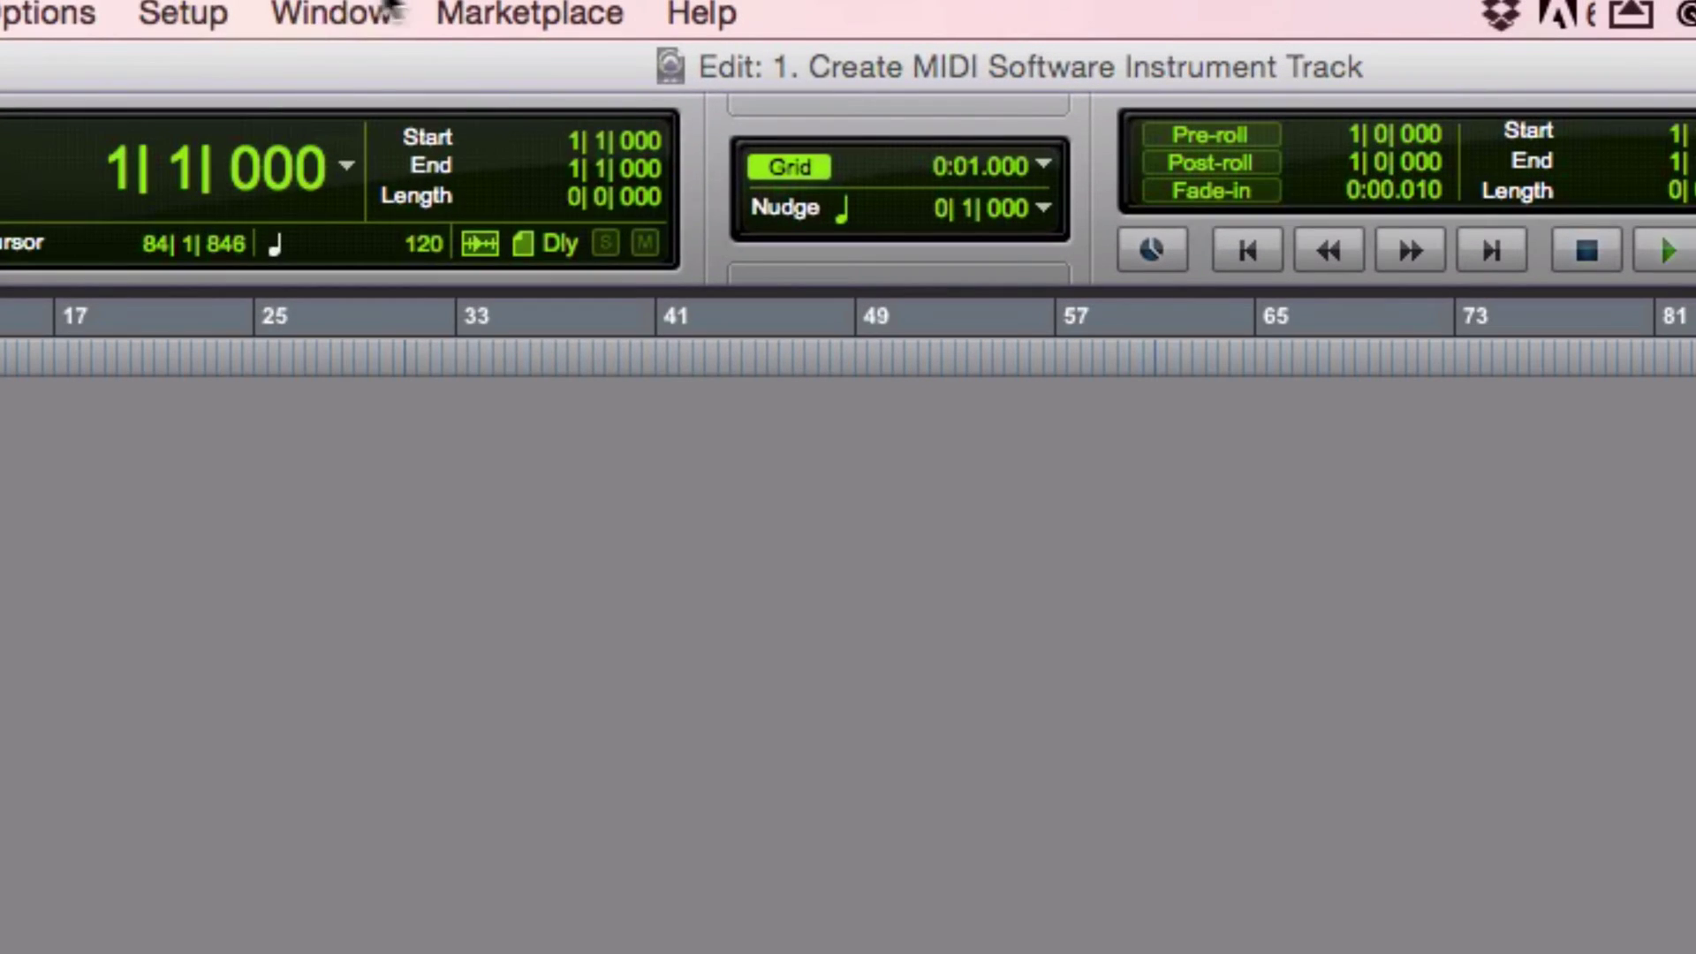
click(444, 12)
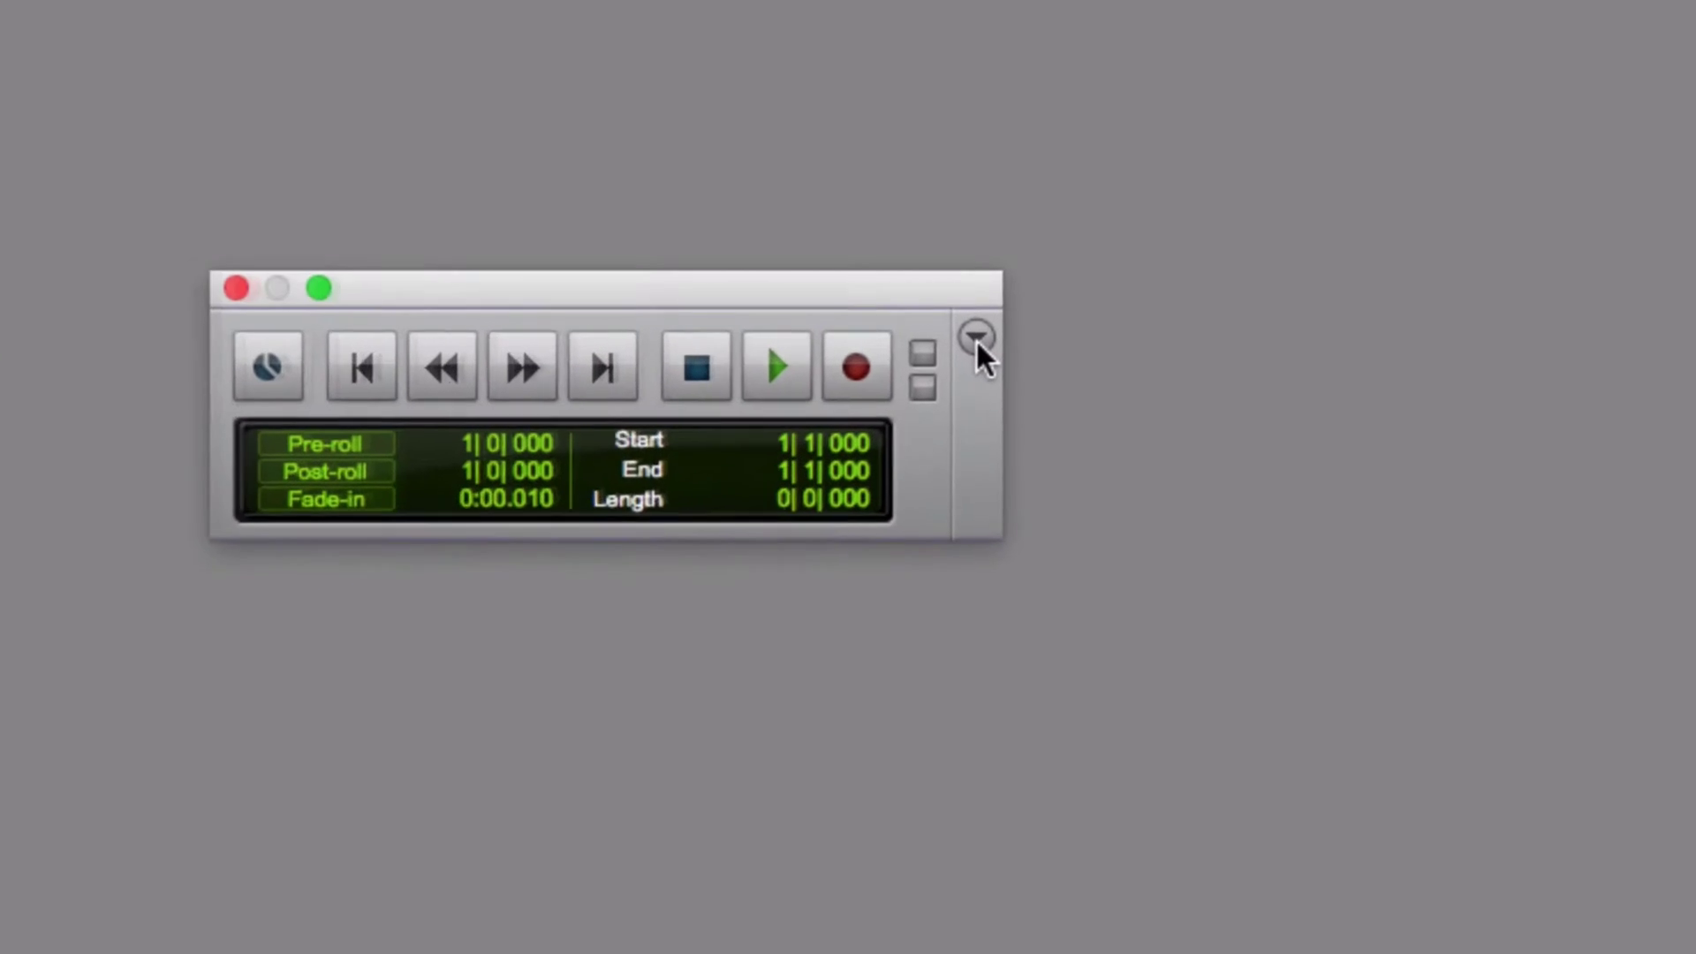
Show count-off, meter, tempo controls and output meters in the Transport window.
click(976, 339)
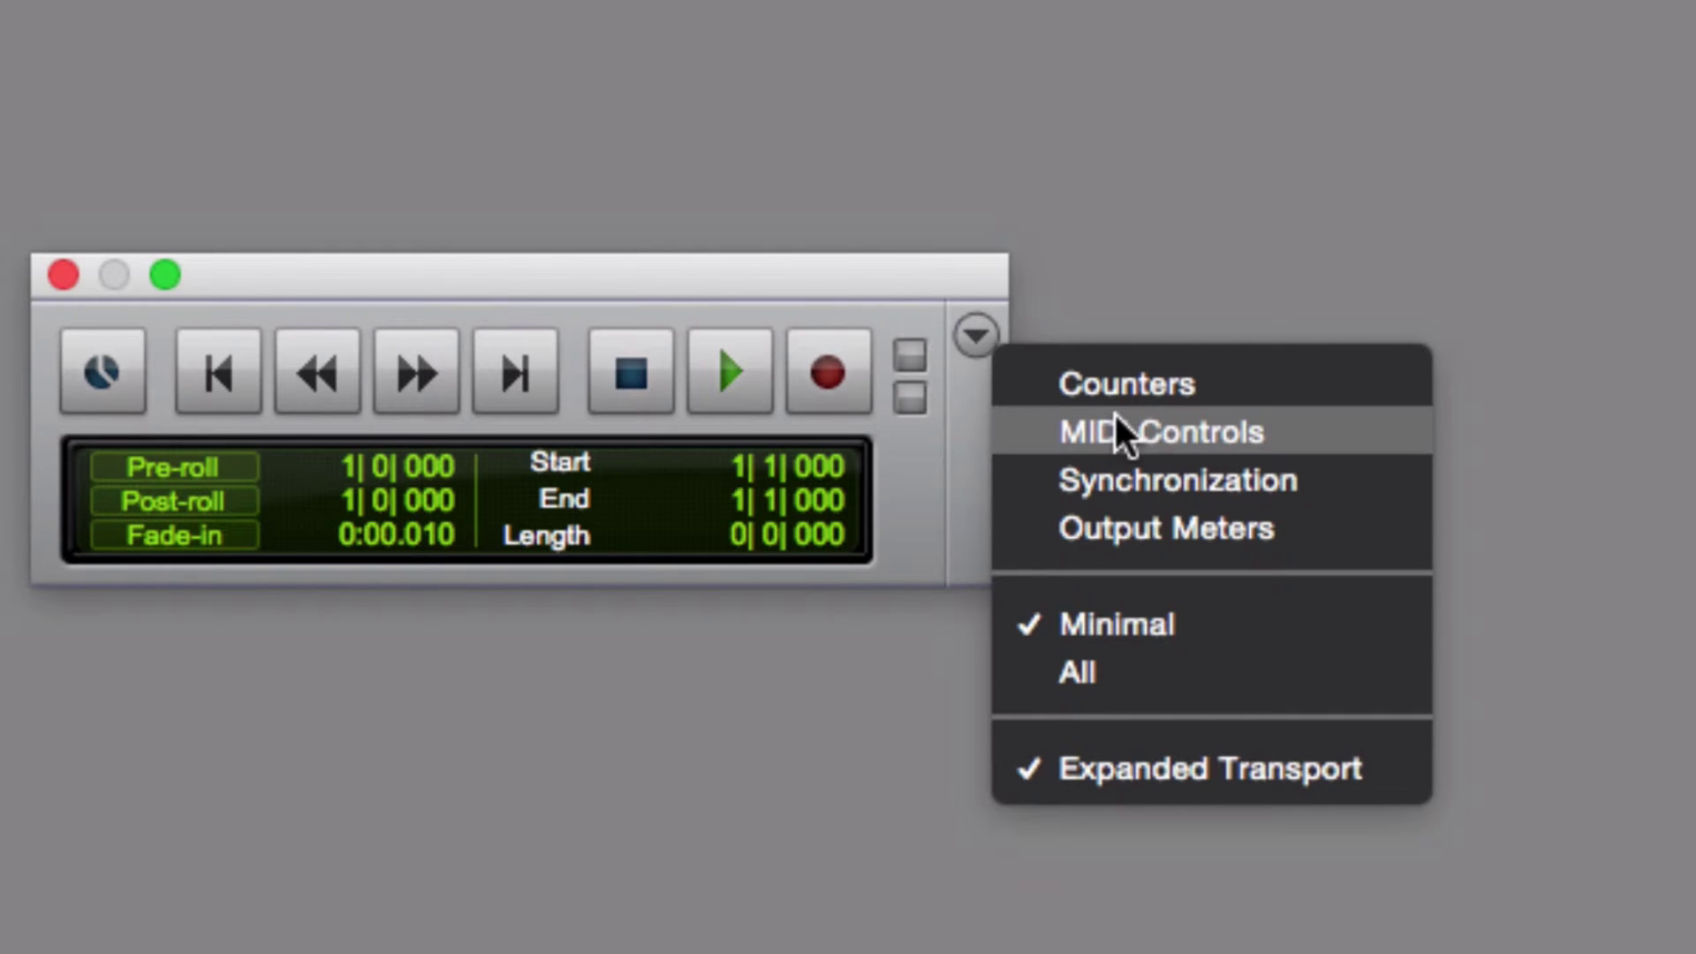
click(1168, 432)
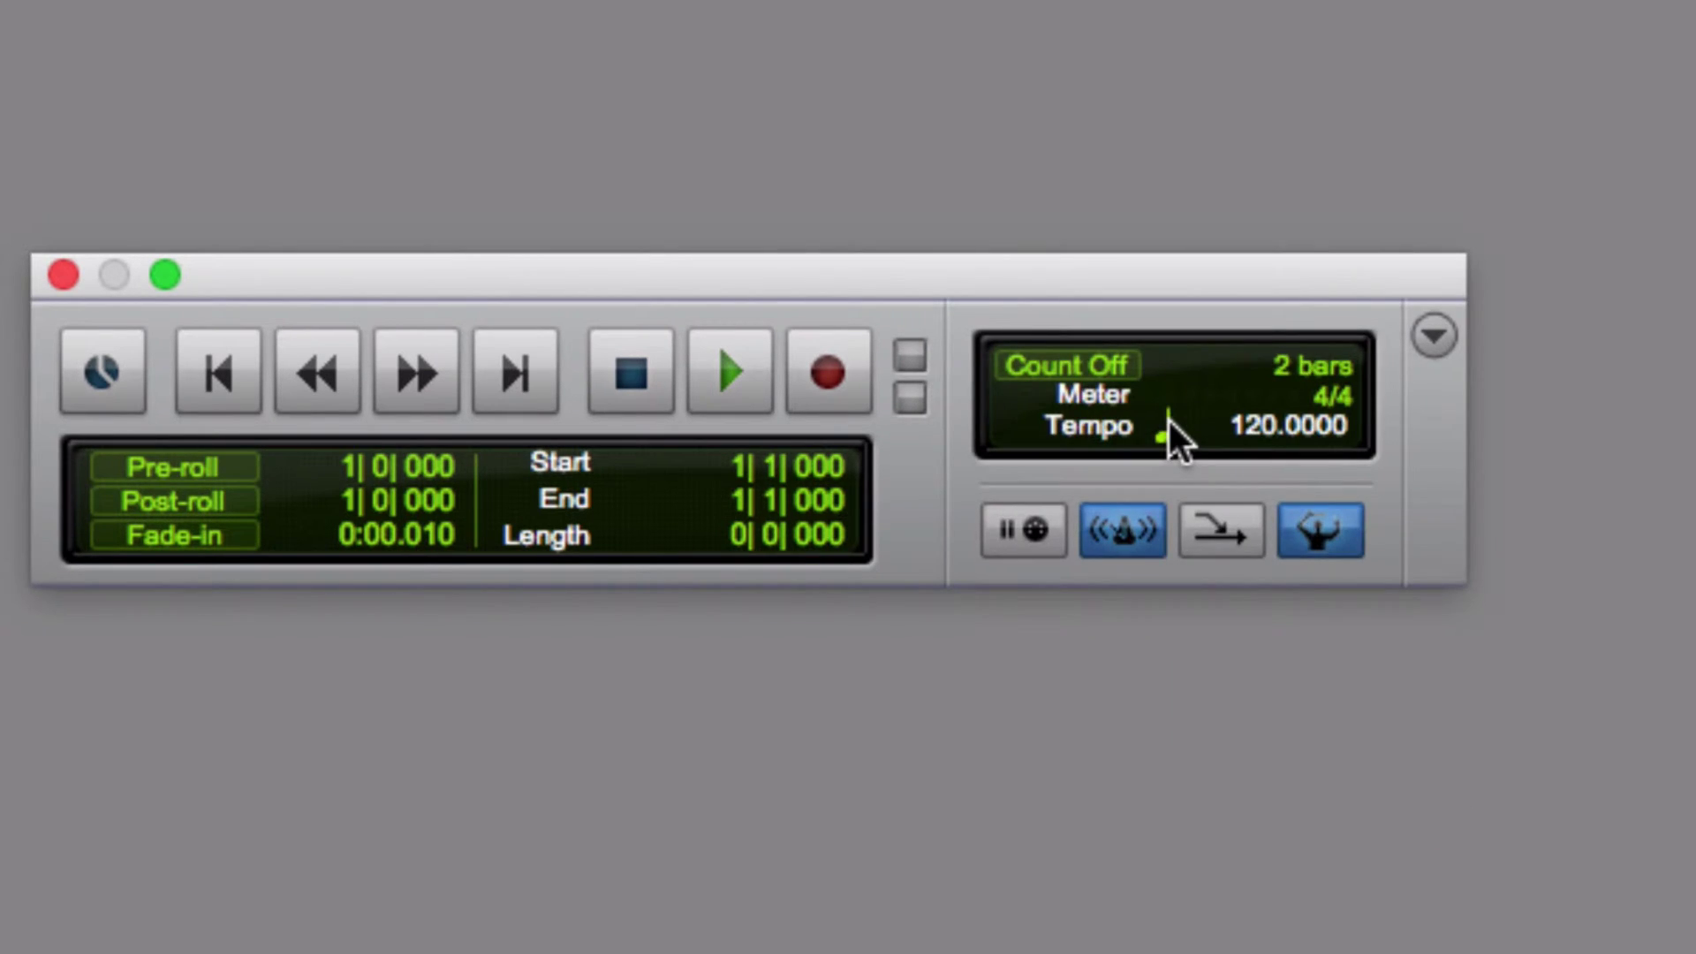
click(1435, 336)
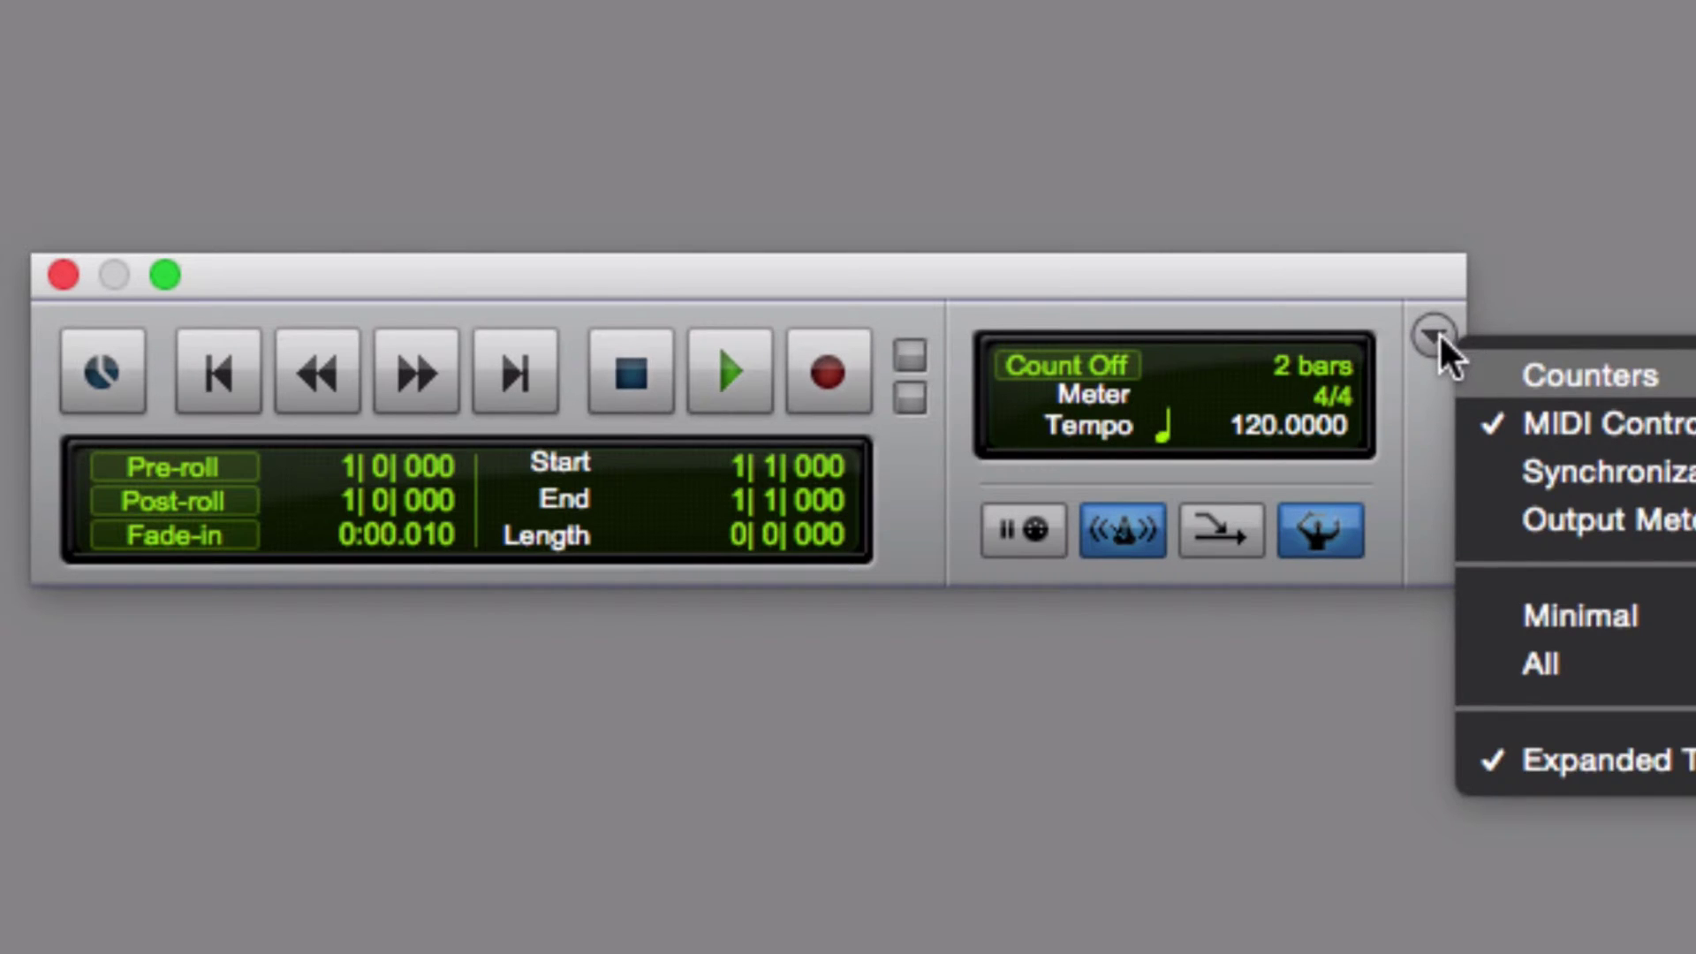
click(1531, 504)
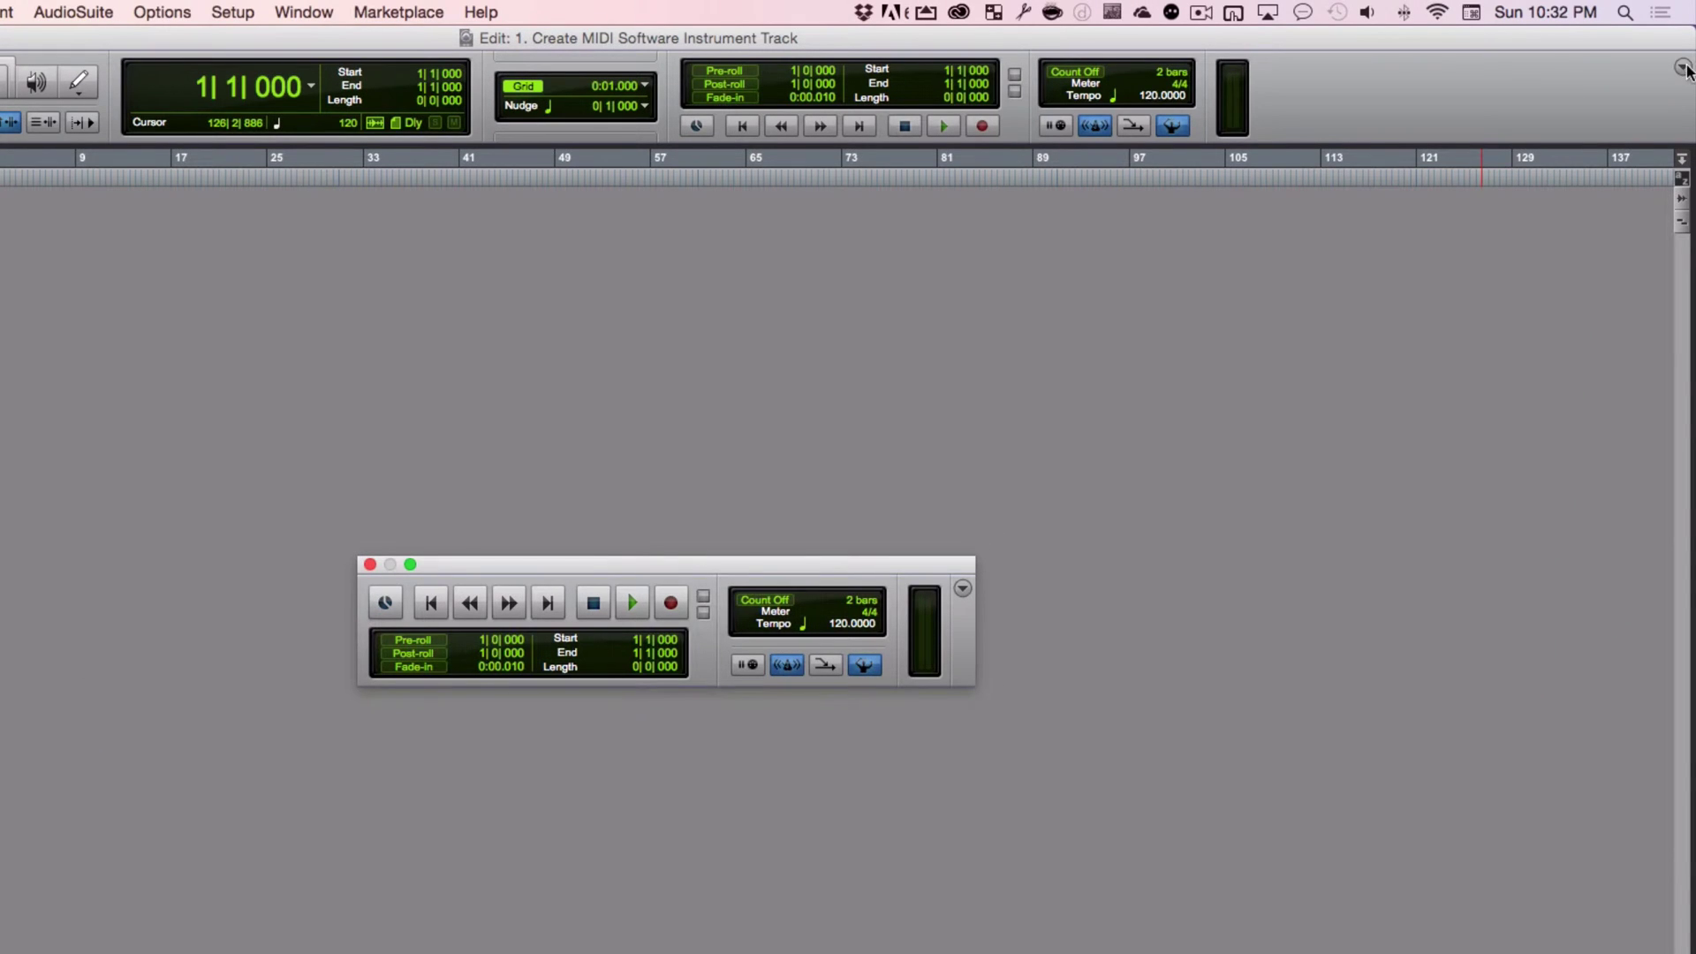
Move the Transport window lower on screen, leaving the toolbar options unchanged.
click(1683, 66)
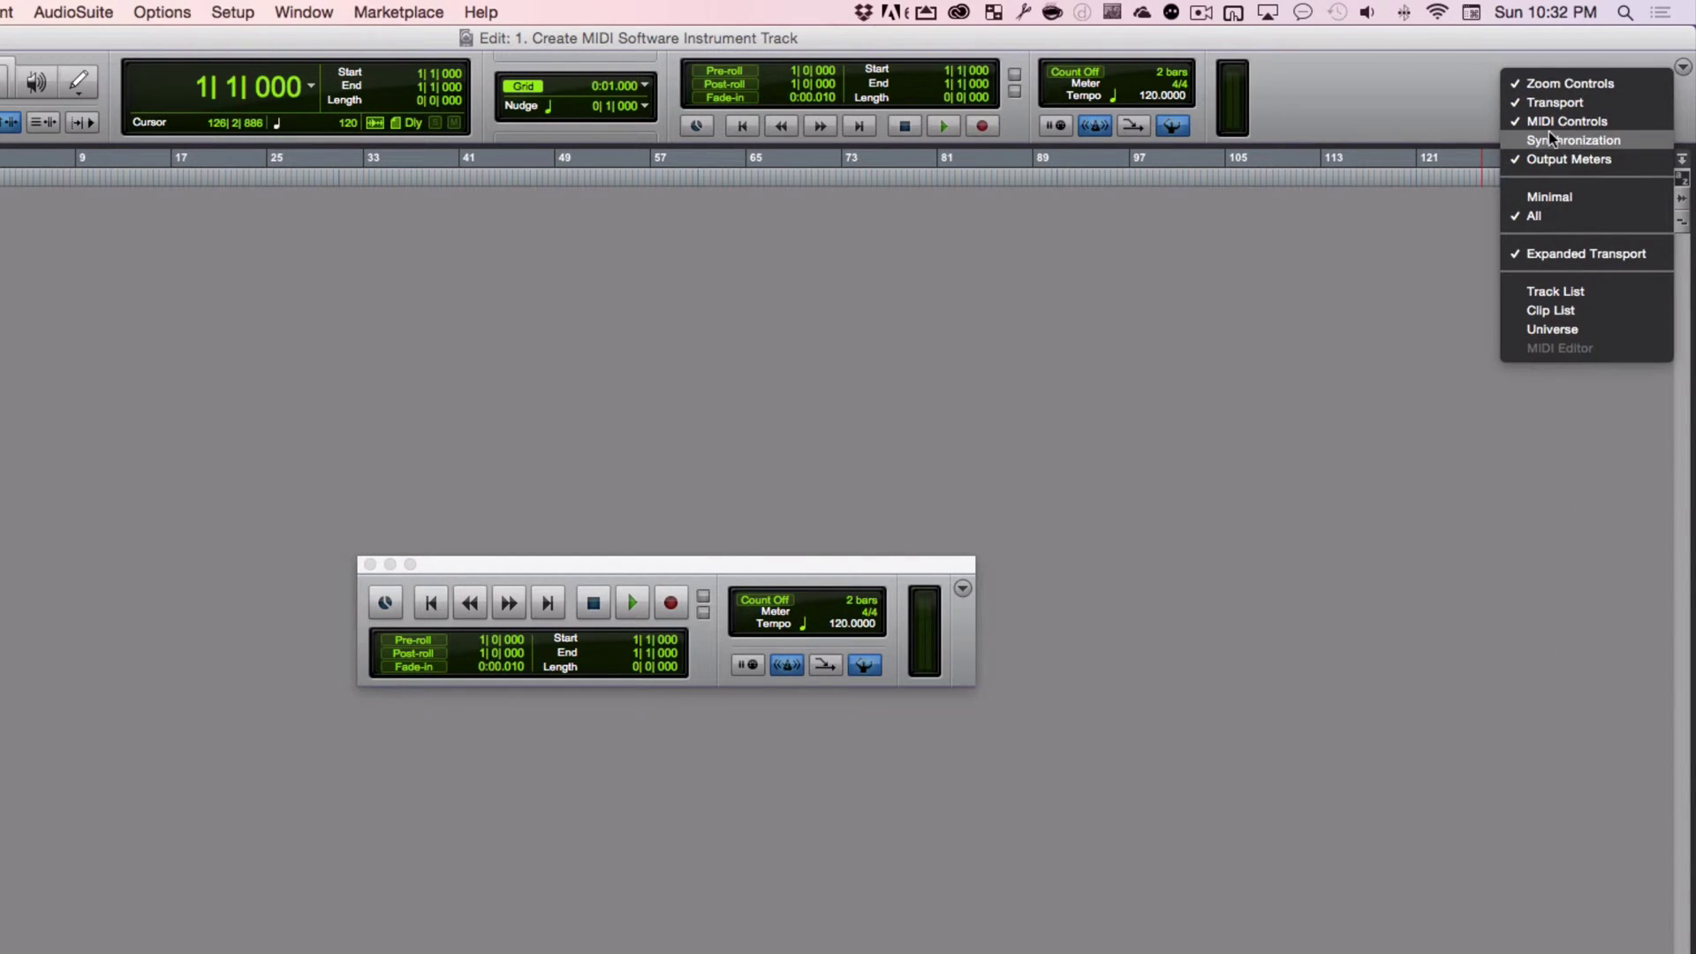
click(1297, 97)
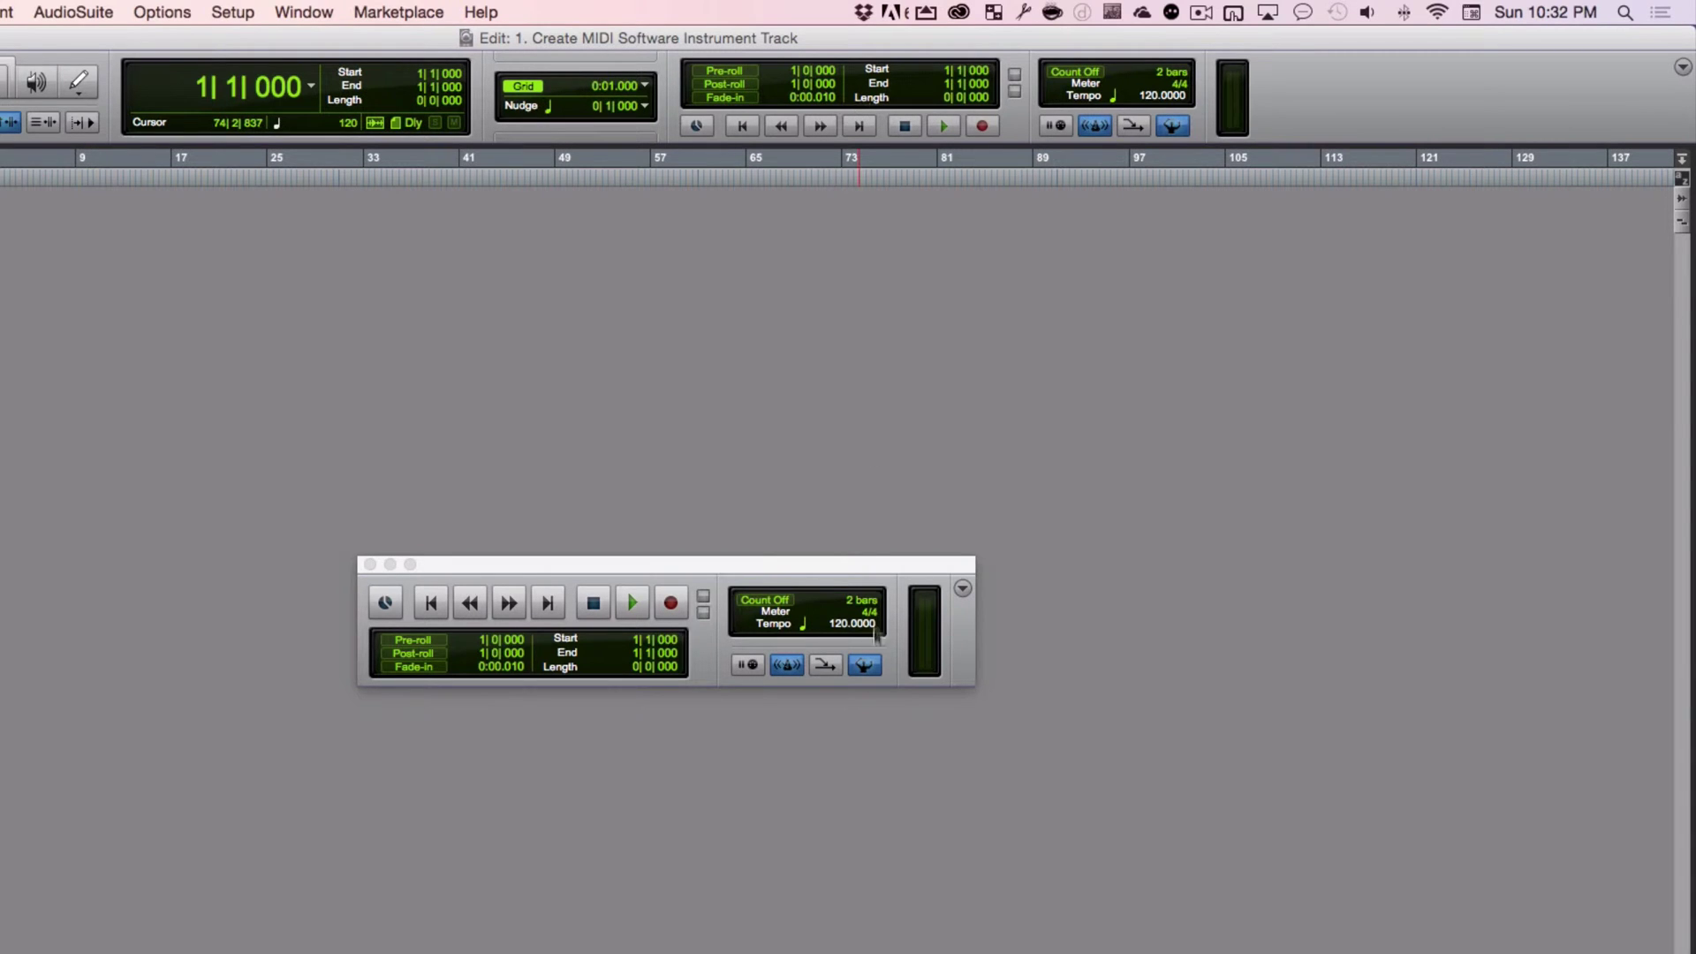
drag(822, 564, 1007, 781)
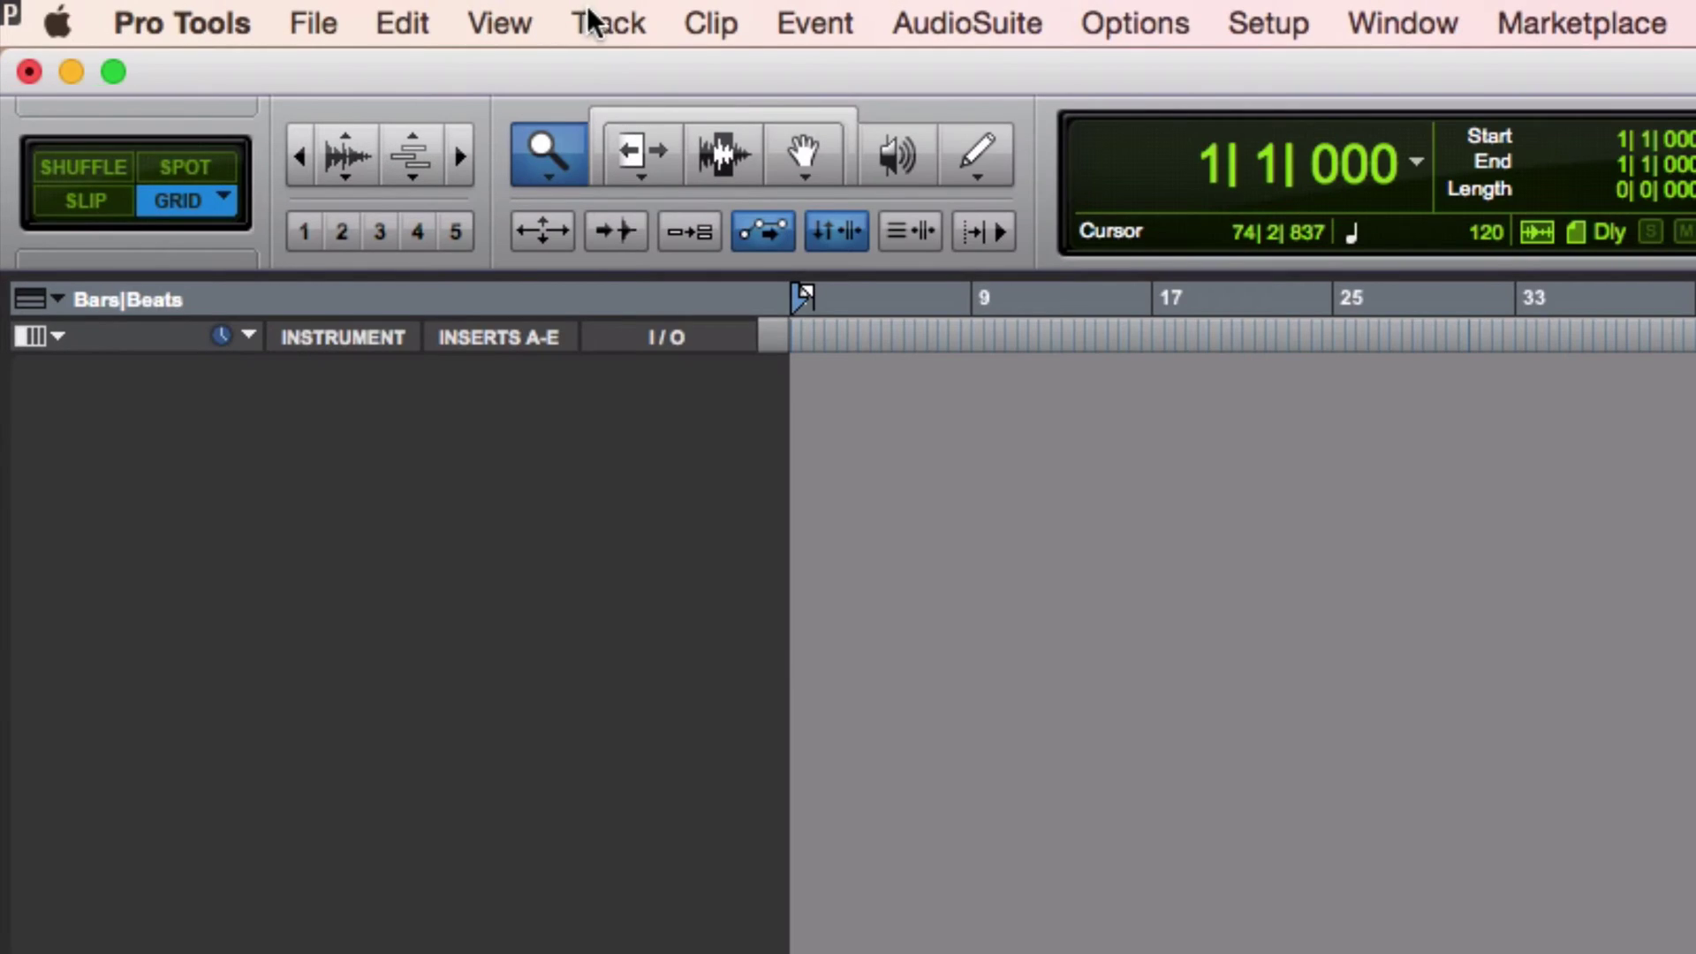
Set the New Tracks dialog to create 1 stereo track.
click(602, 21)
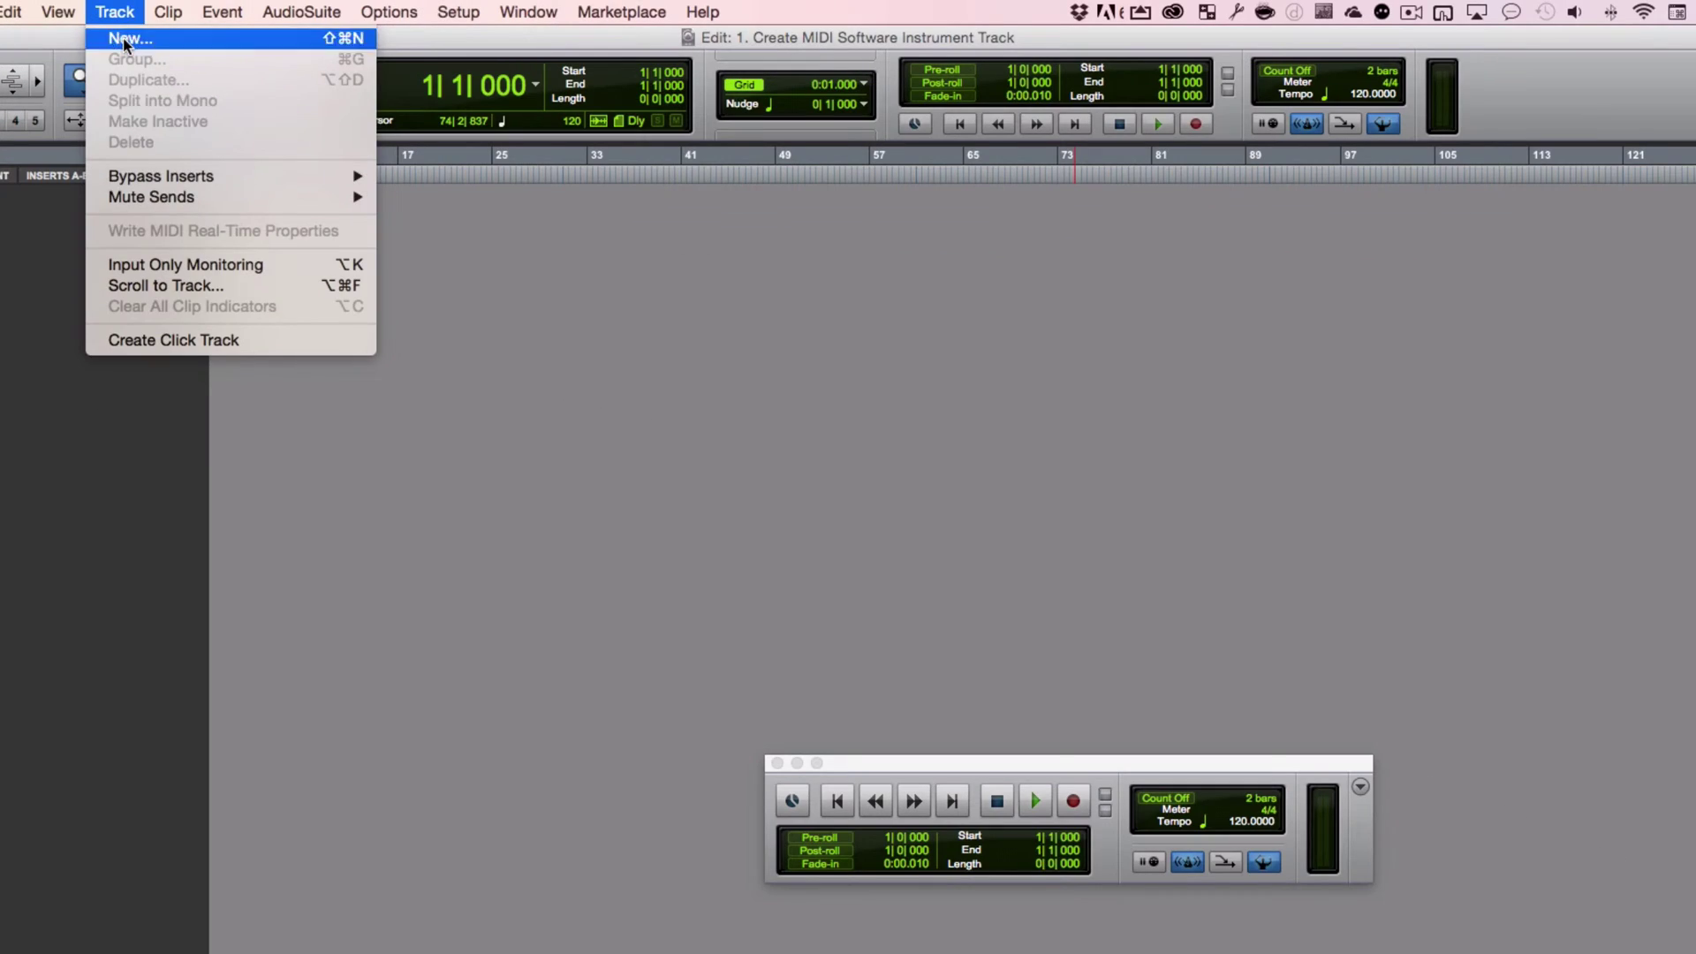
click(637, 74)
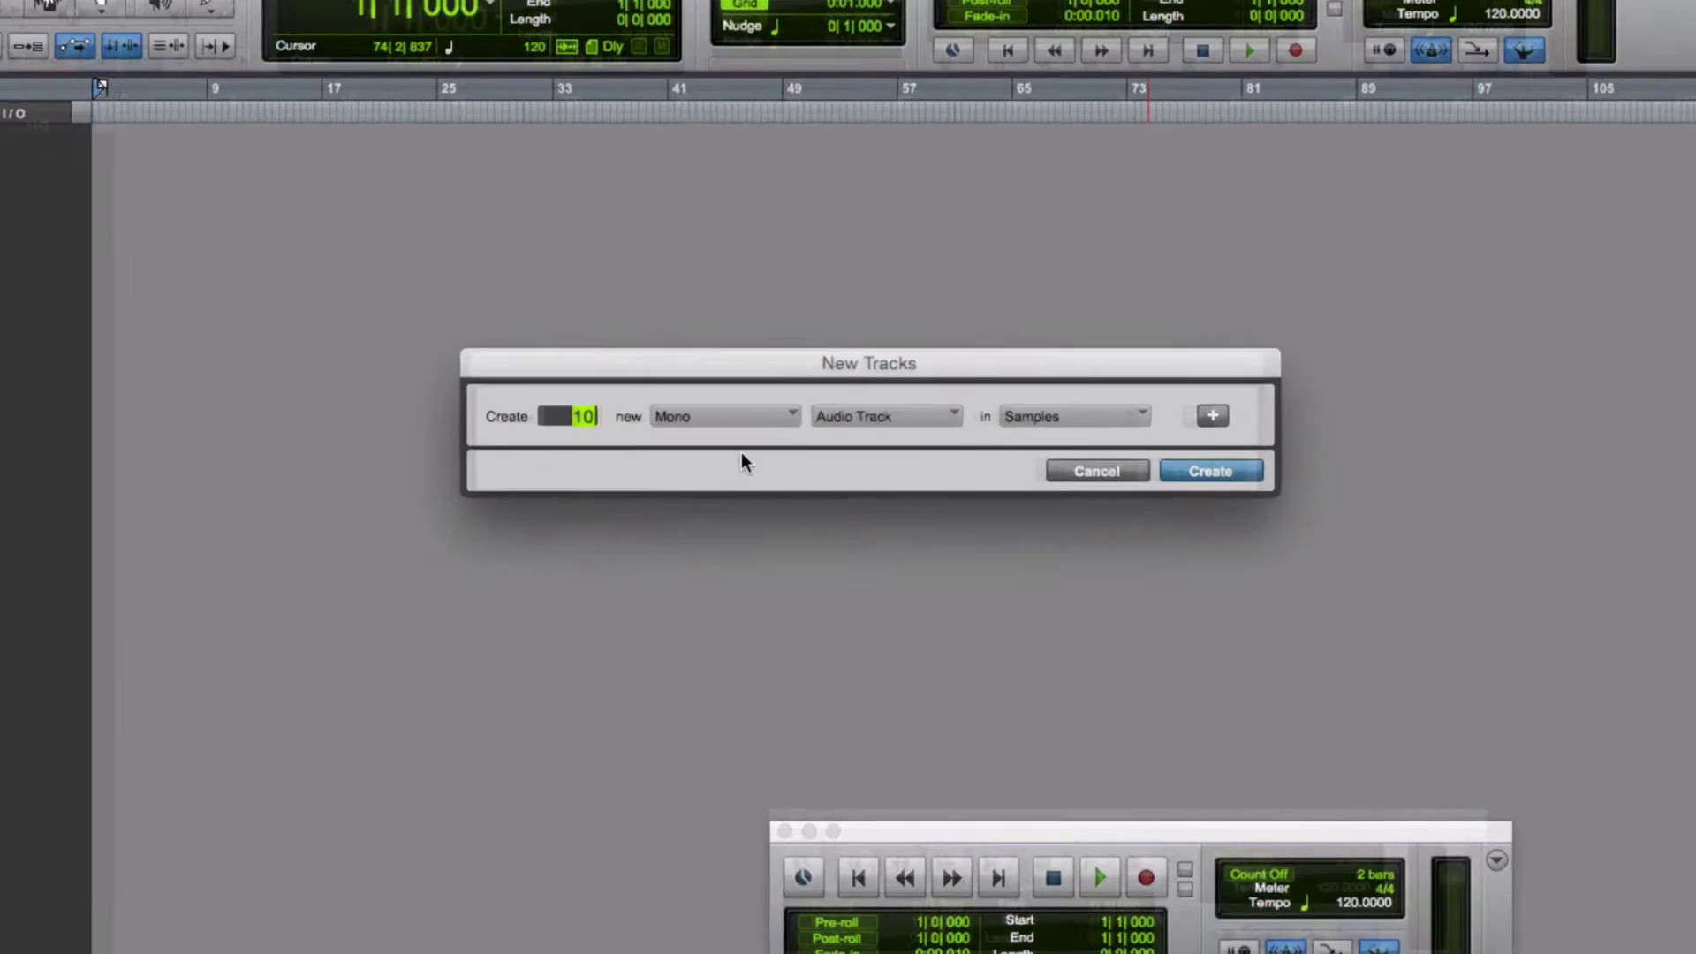
text(10)
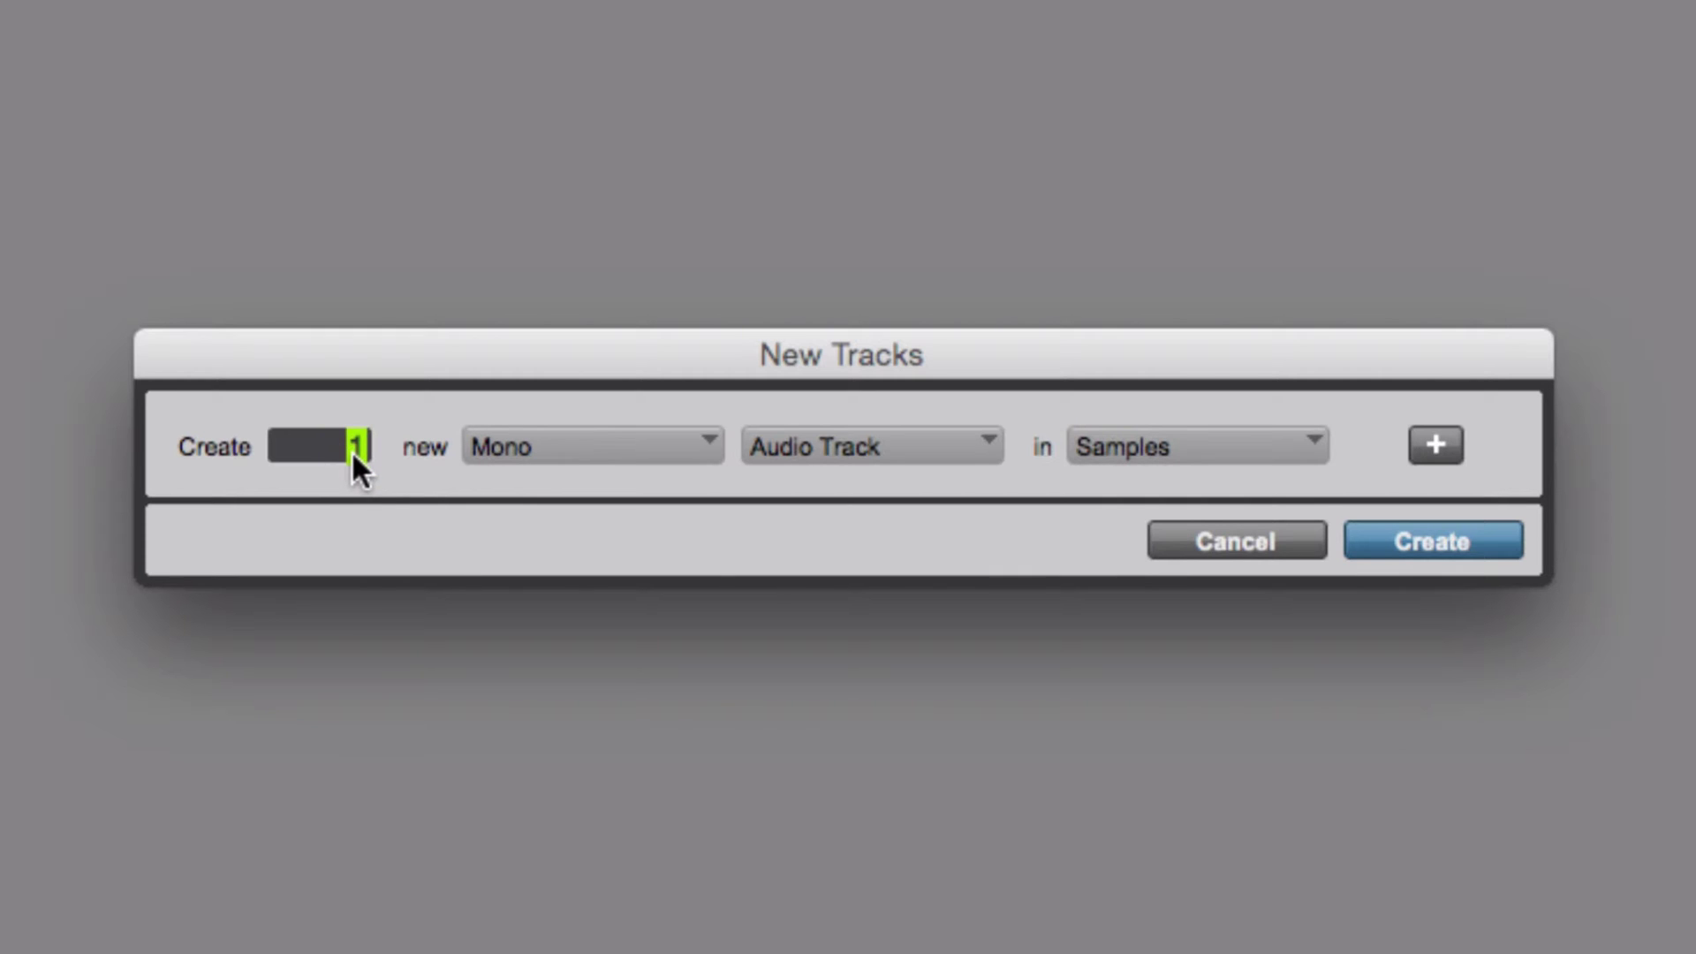
click(540, 446)
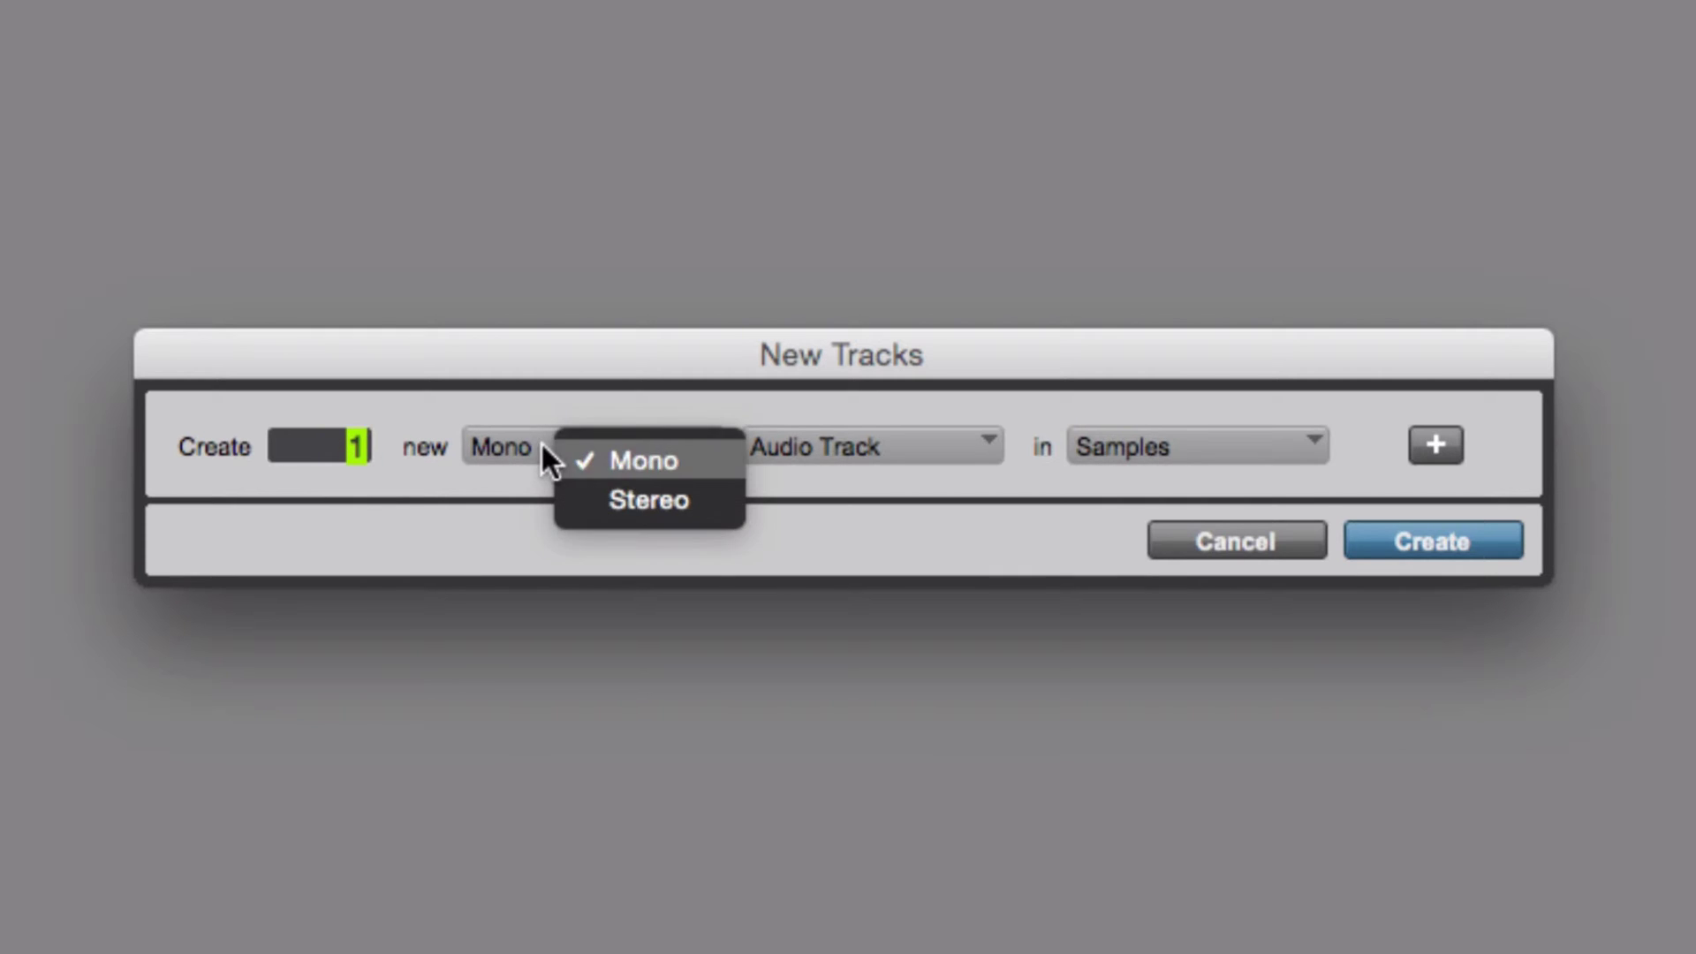
click(609, 503)
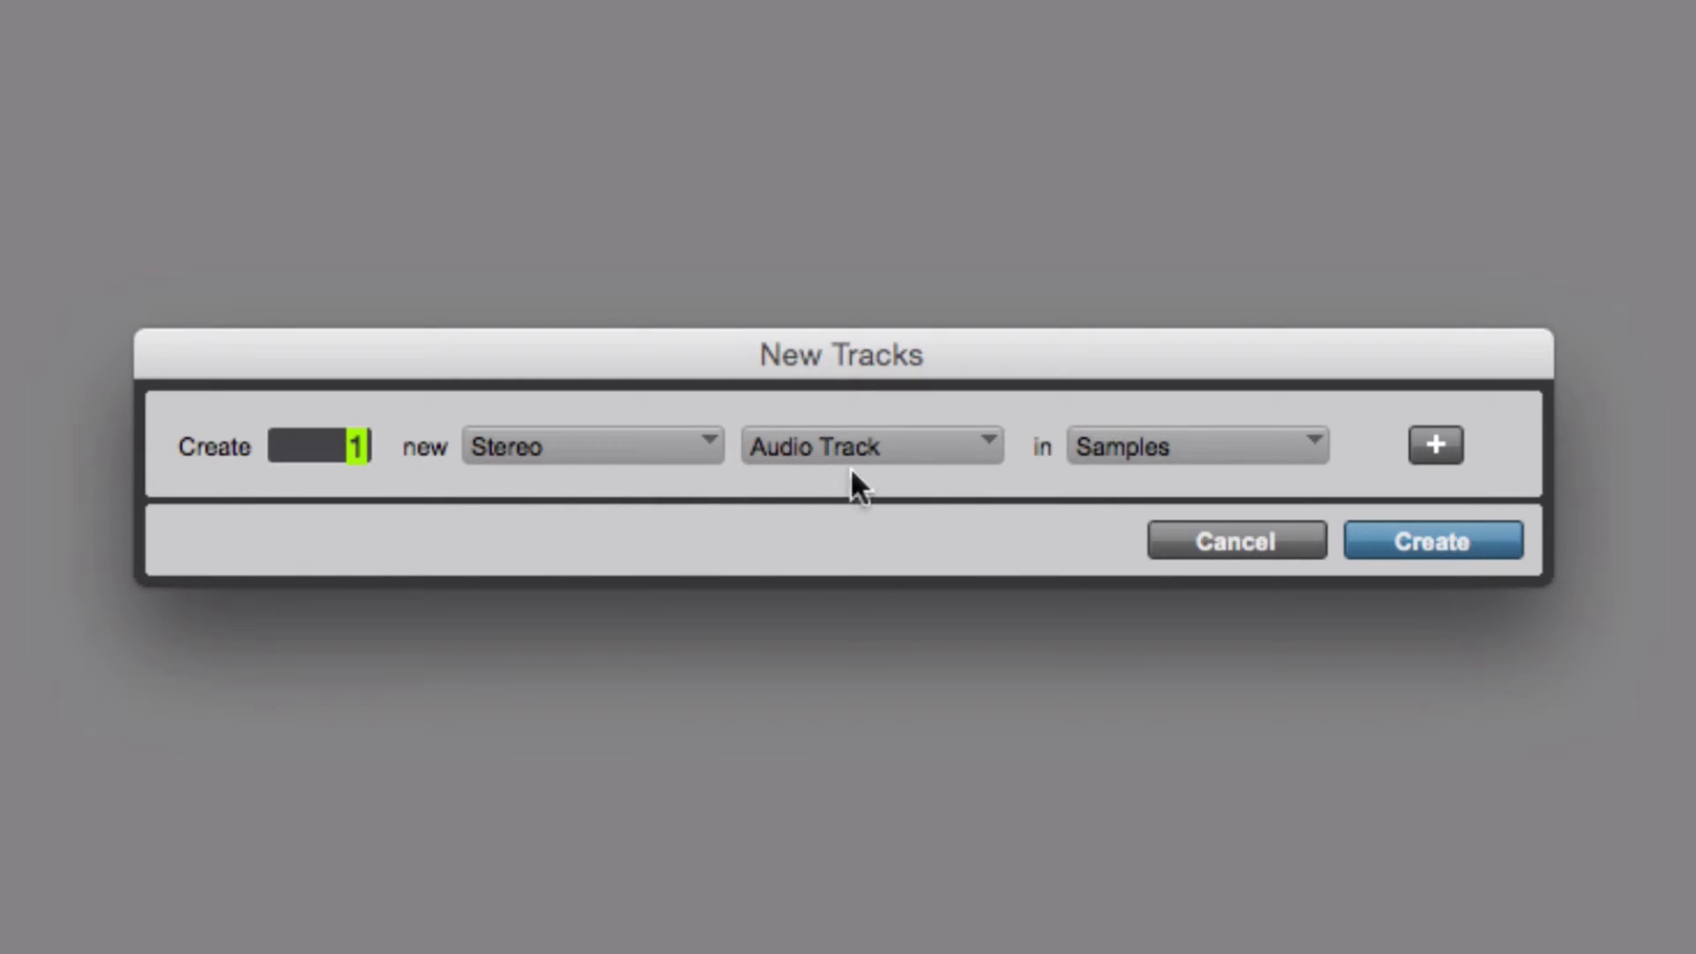
click(888, 448)
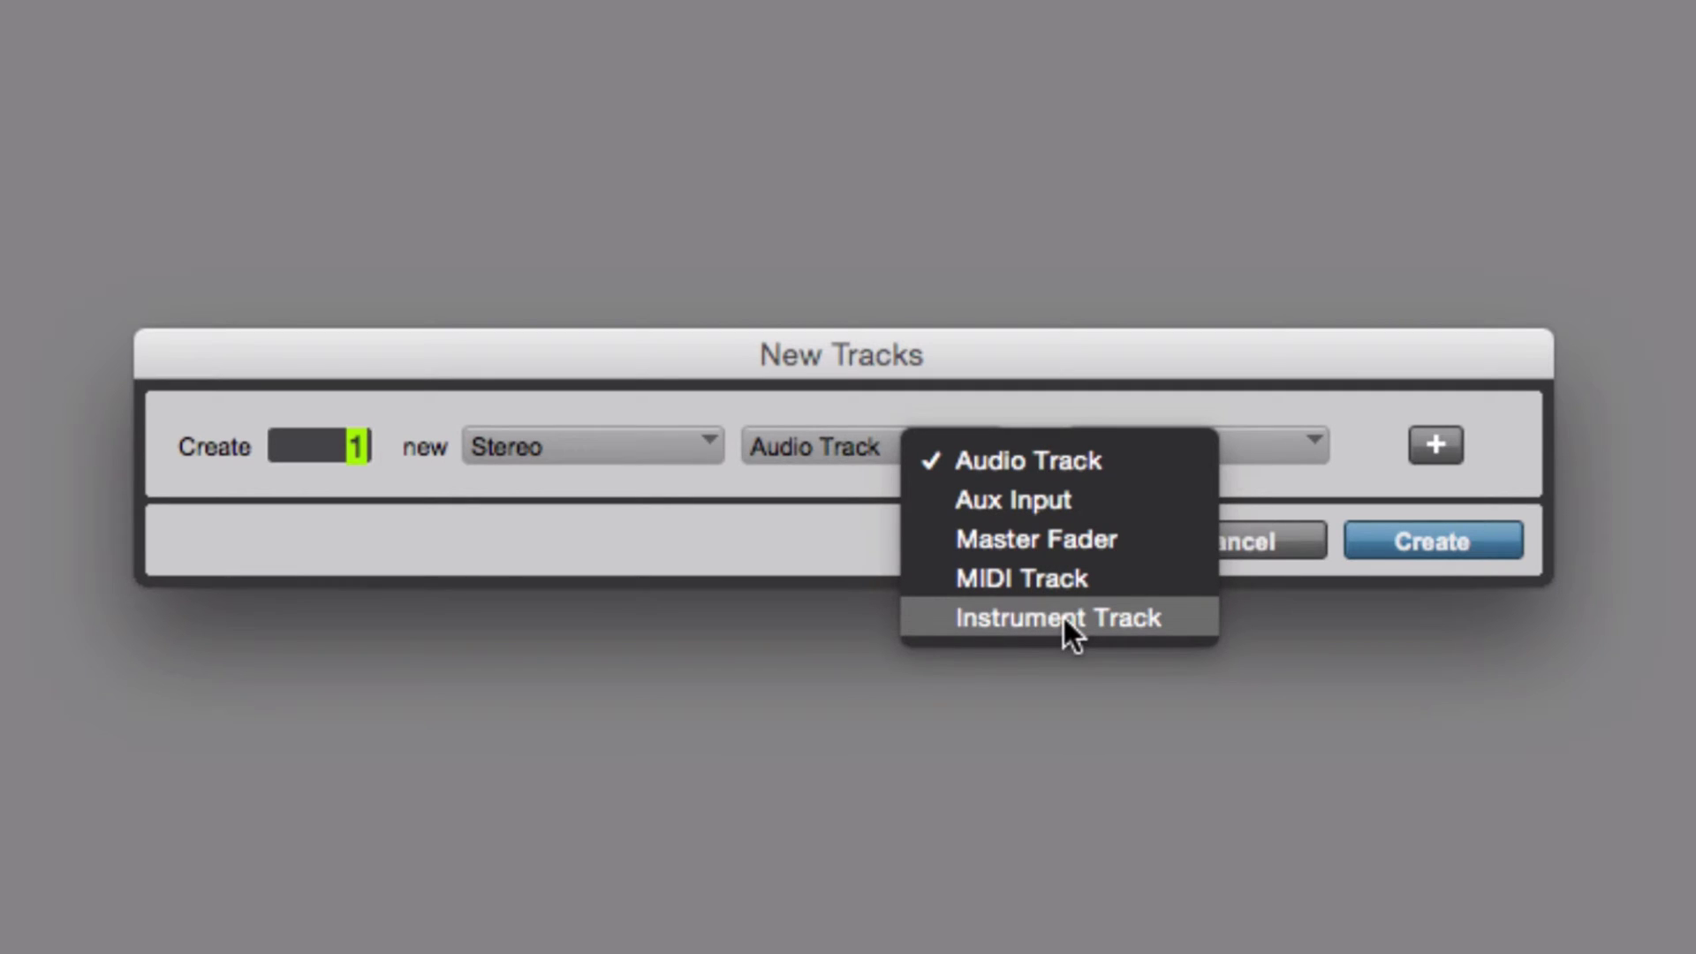
Create one stereo Instrument Track with the Ticks timebase.
click(1063, 618)
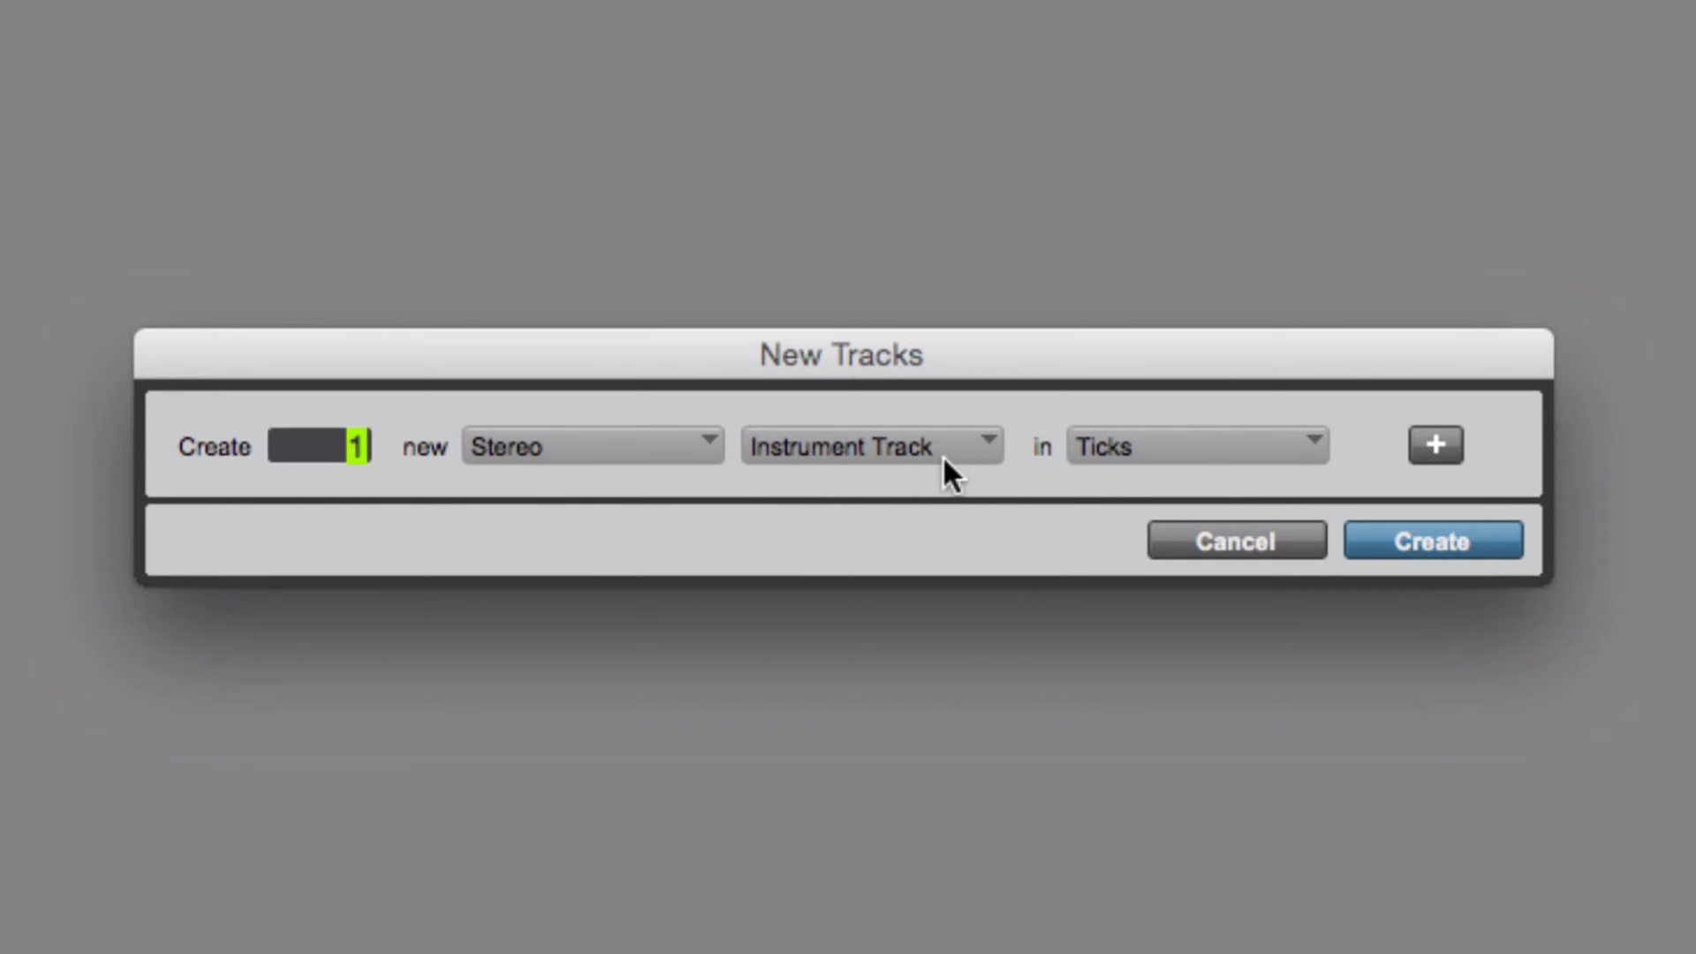
click(1209, 461)
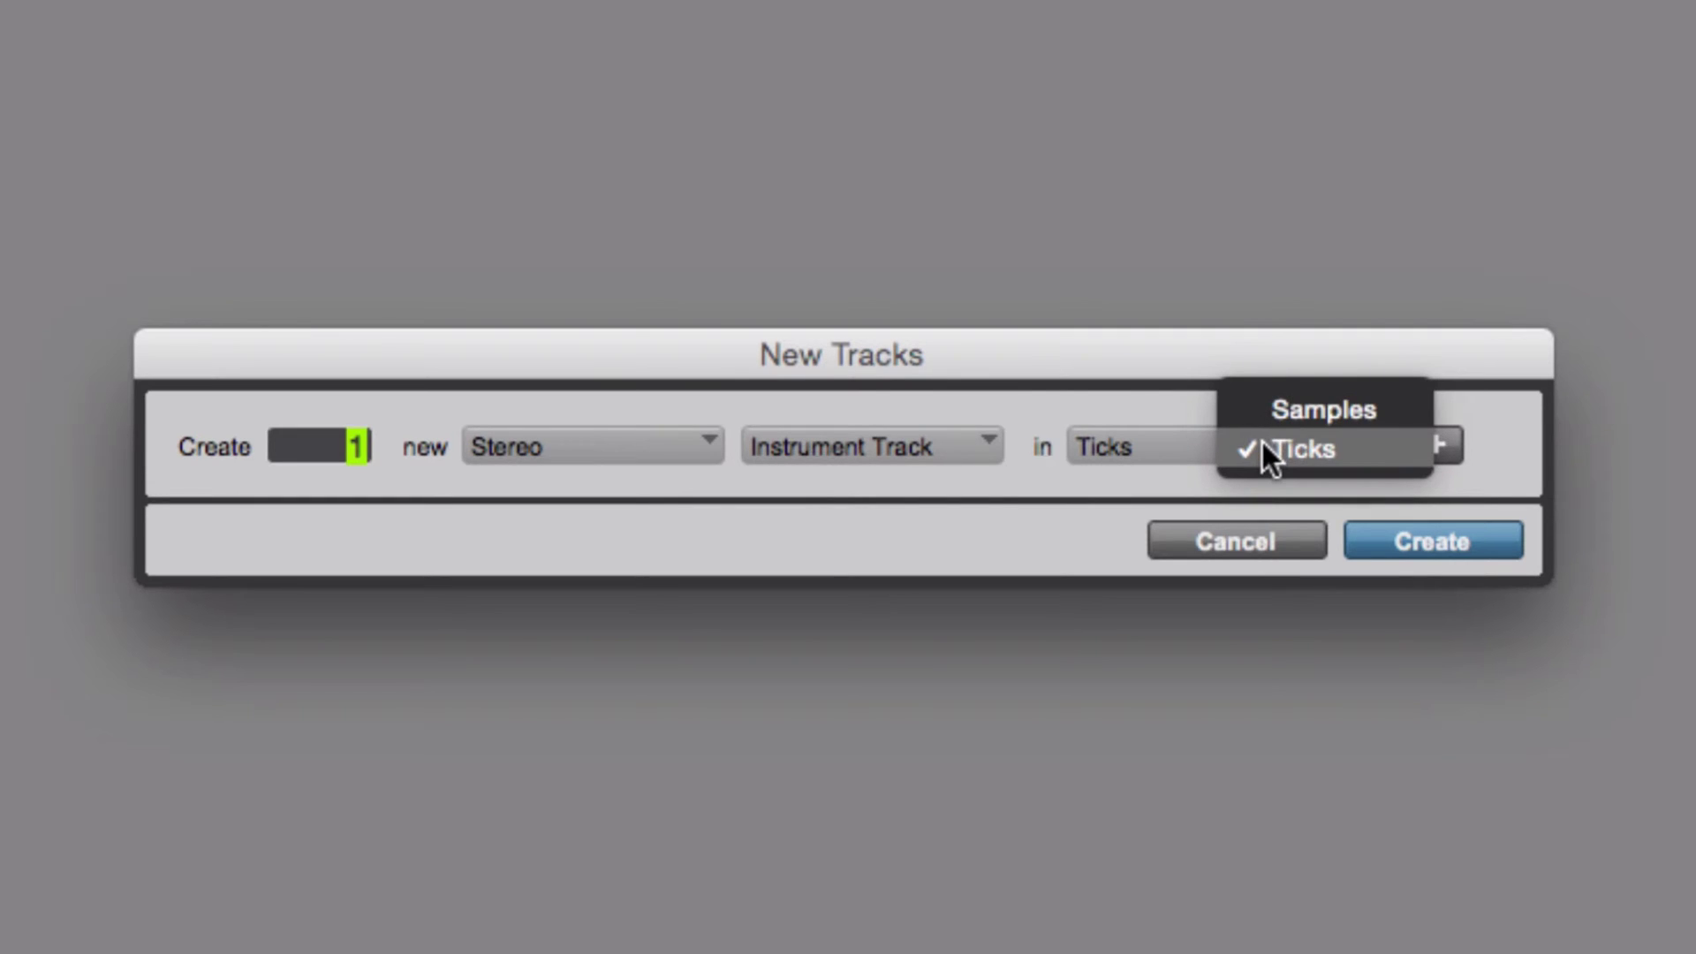
click(1116, 377)
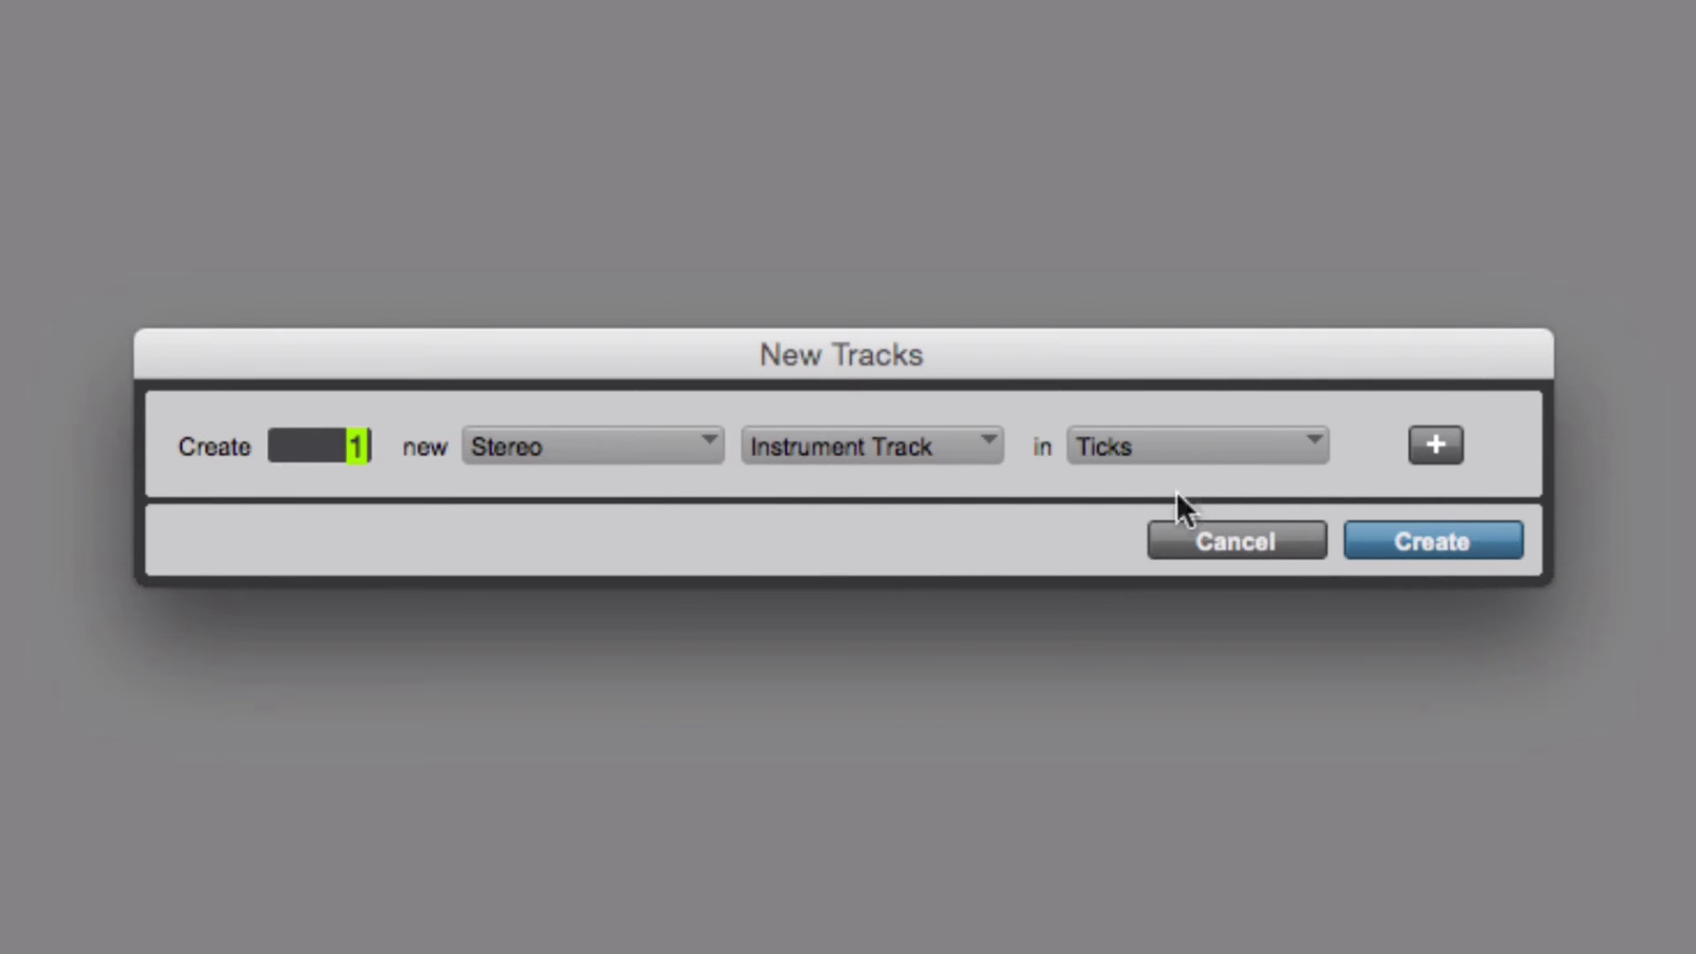
click(1155, 440)
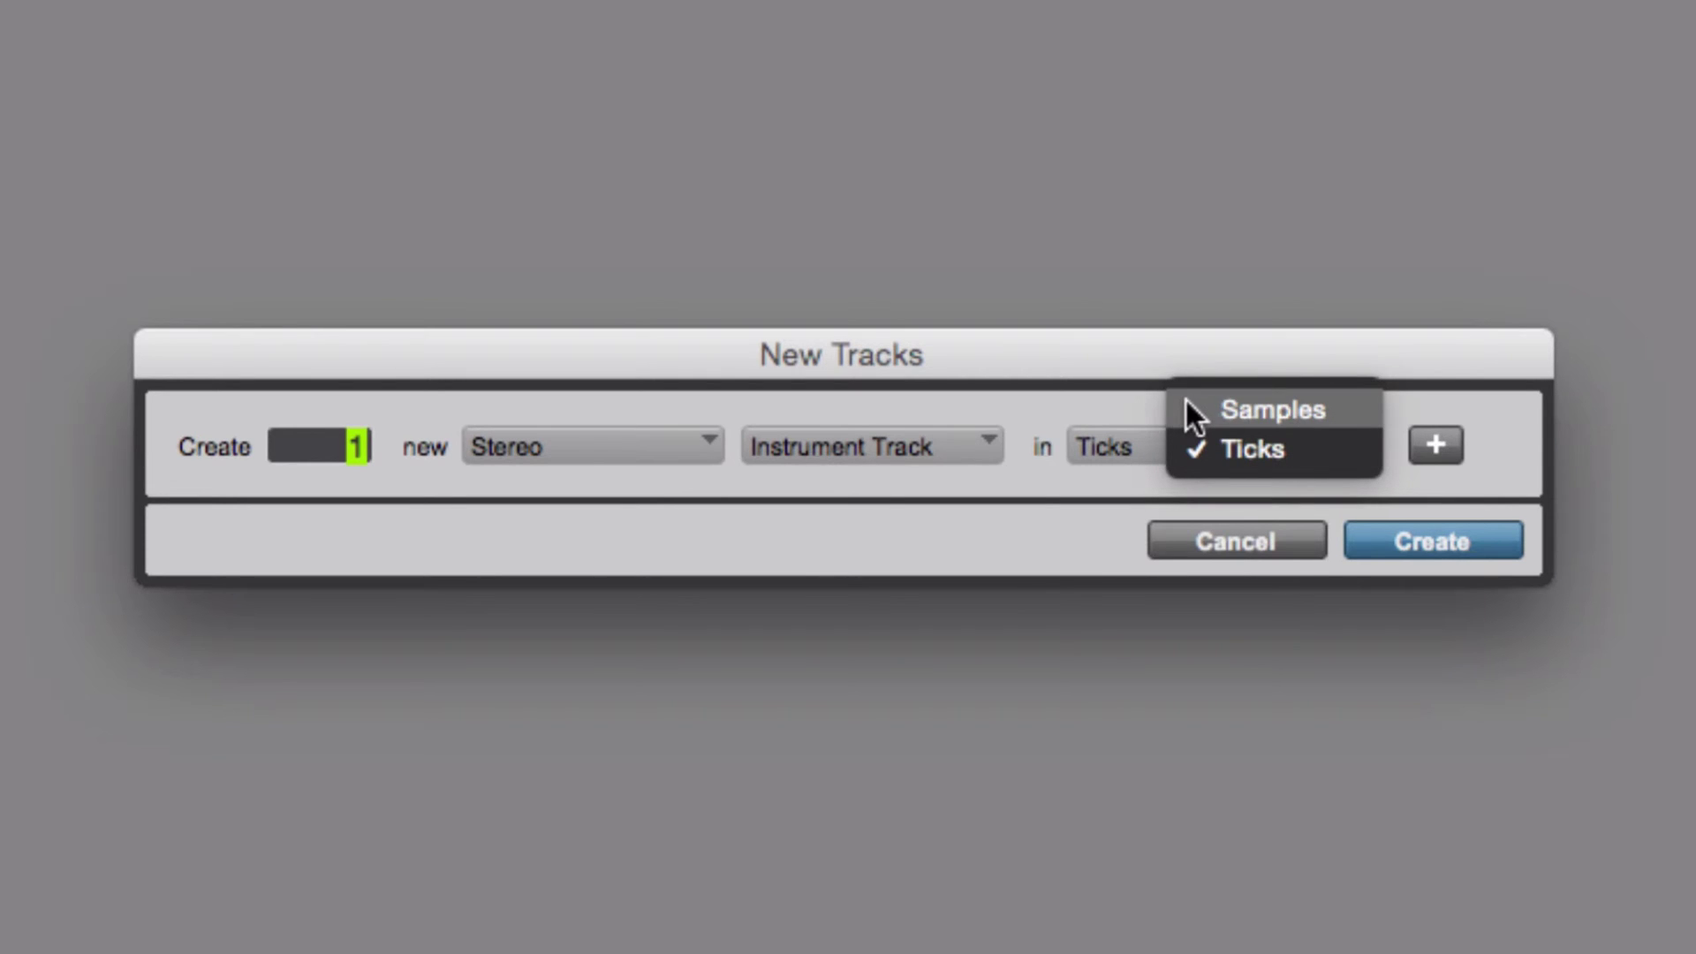
click(1090, 395)
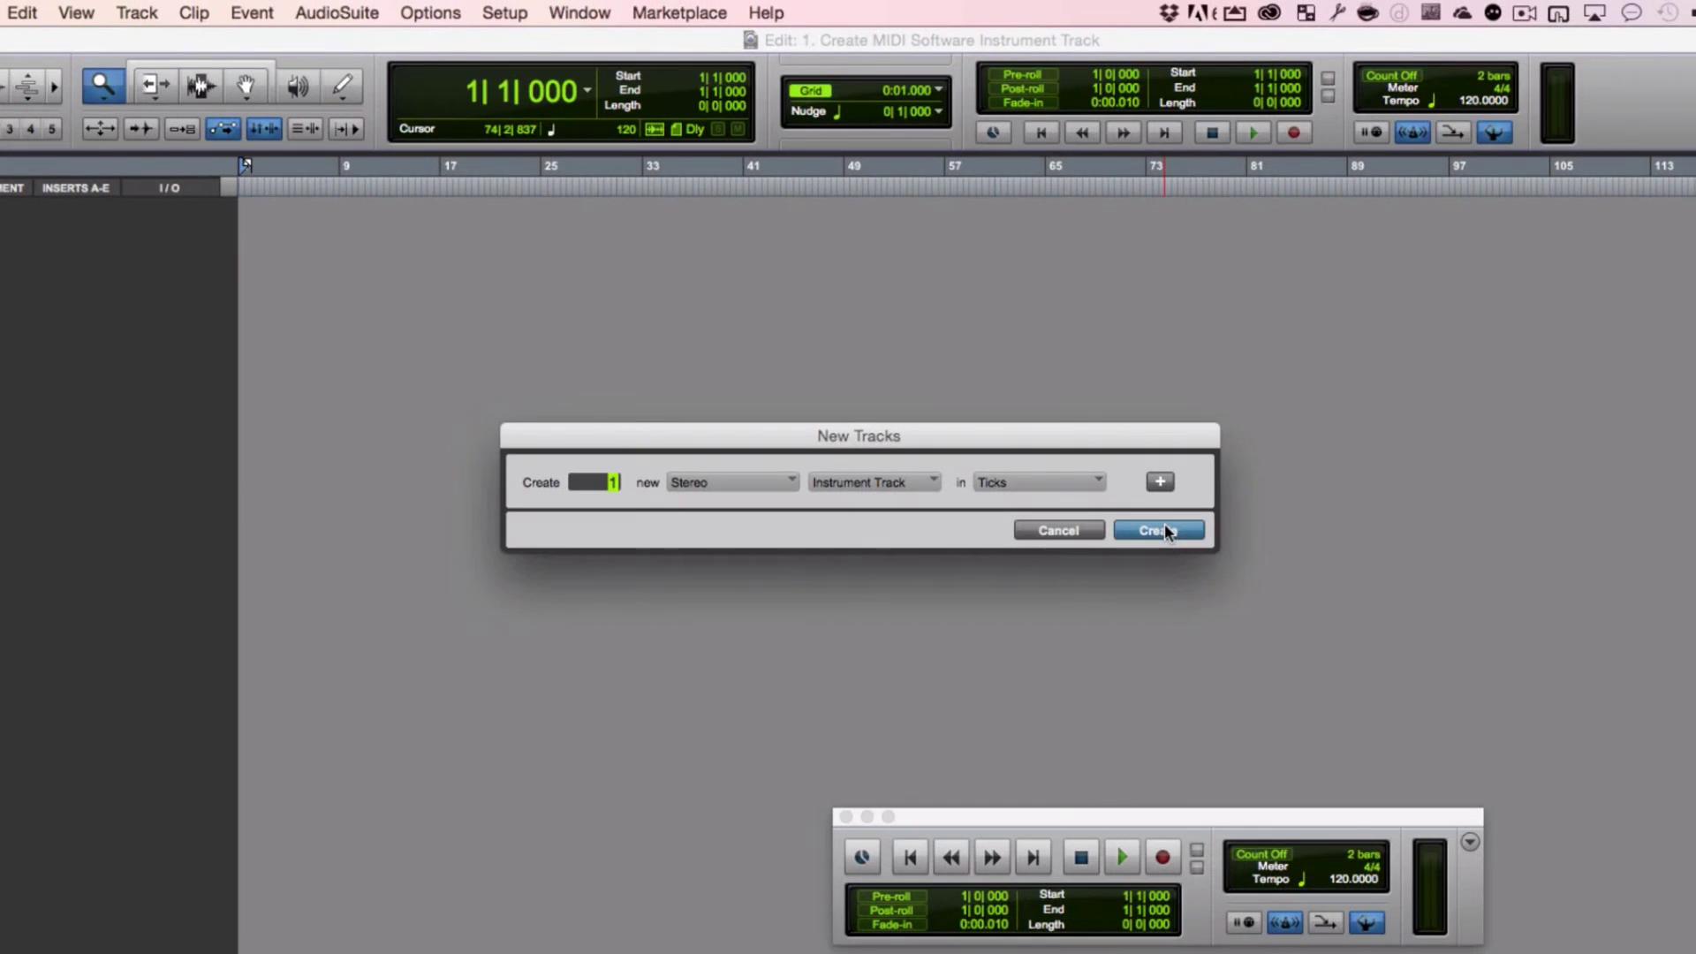
click(1449, 530)
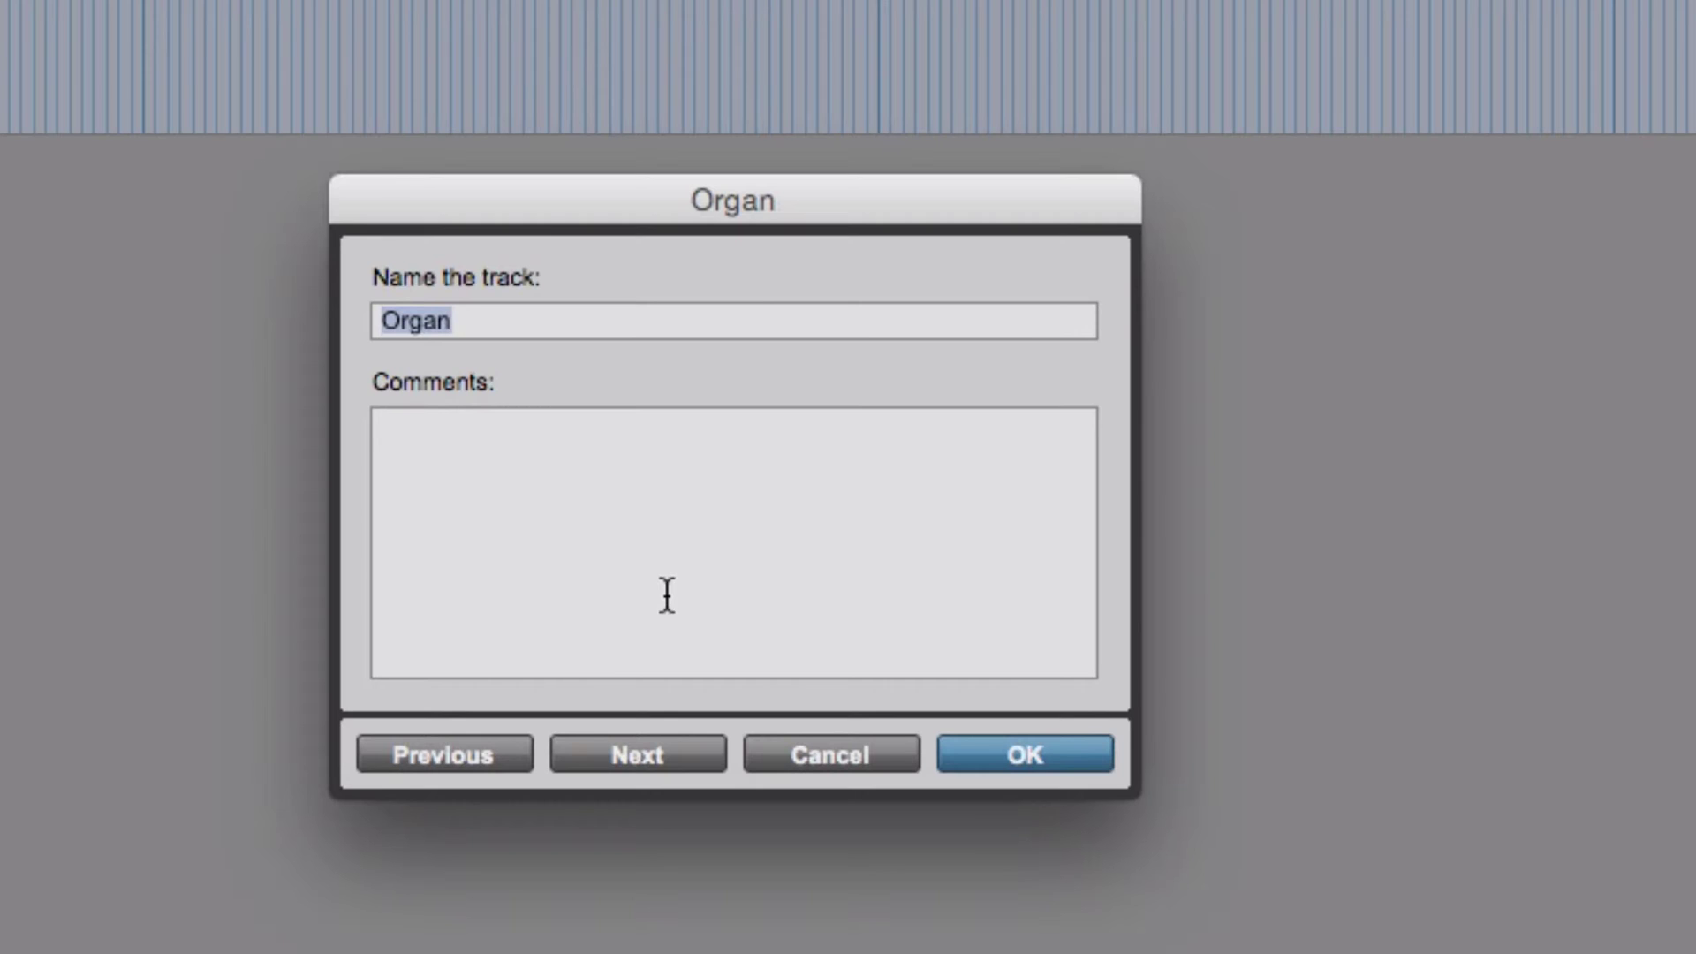
Enter the comment 'Using Pro Tools B3 organ.' for the Organ track.
click(667, 595)
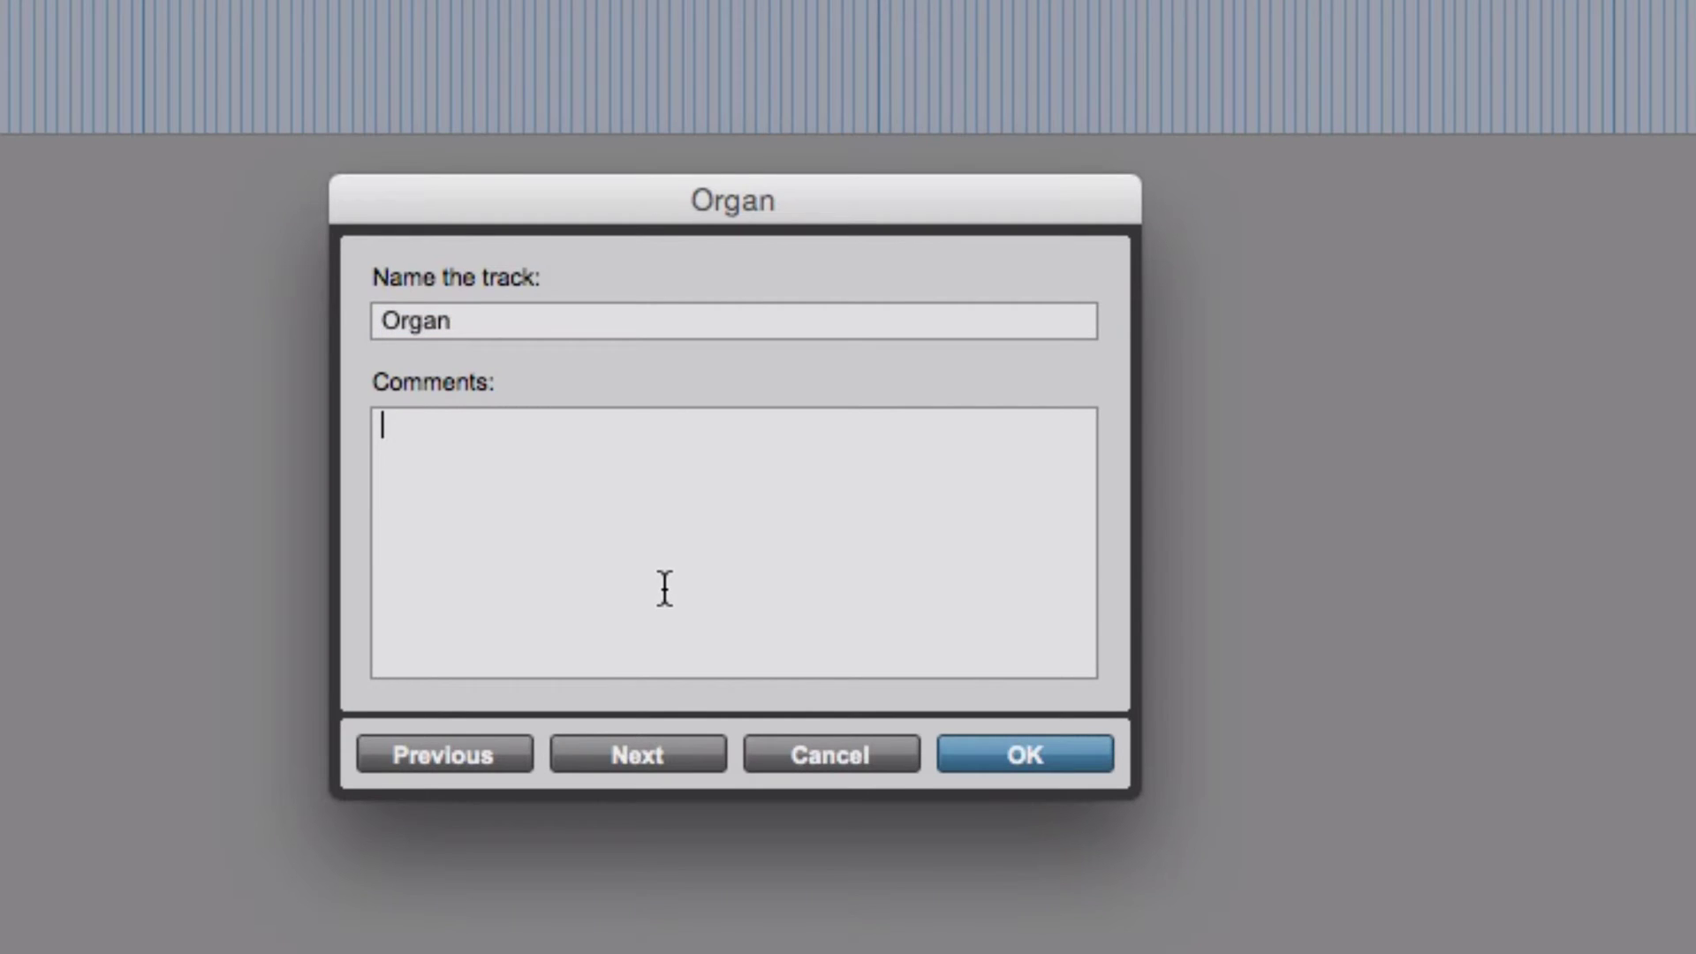
text(Usig)
key(BackSpace)
text(ng Pro TOo)
key(BackSpace)
key(BackSpace)
text(ools B3)
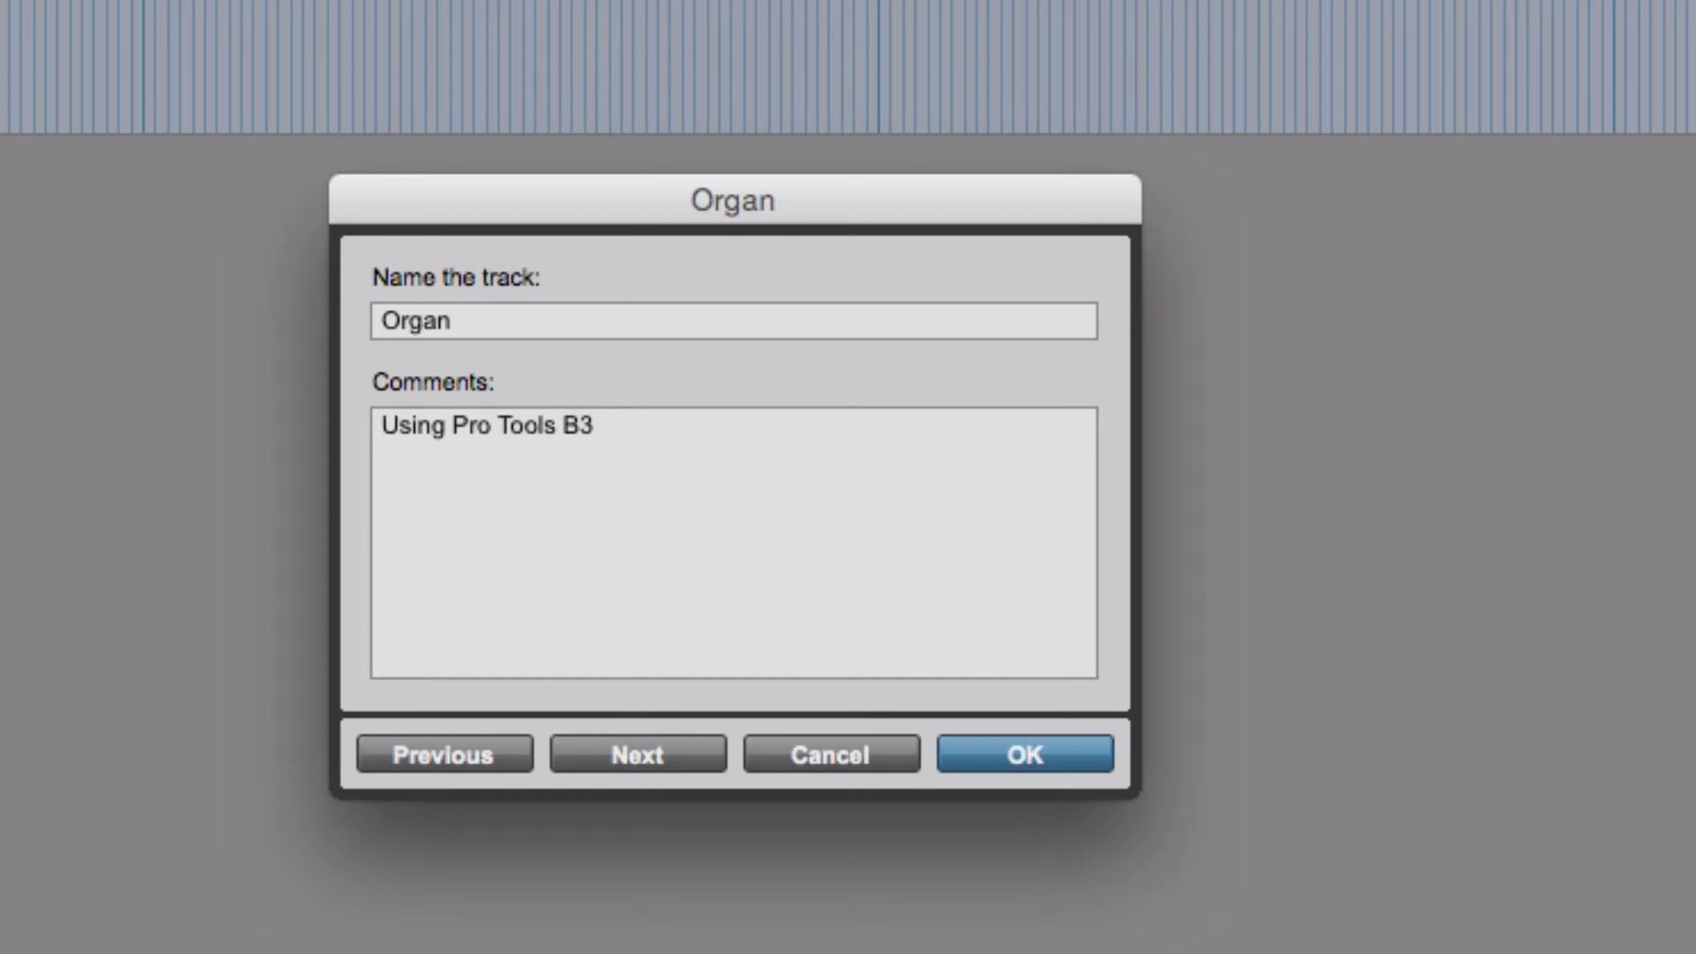
text( orgra)
key(BackSpace)
key(BackSpace)
text(an.)
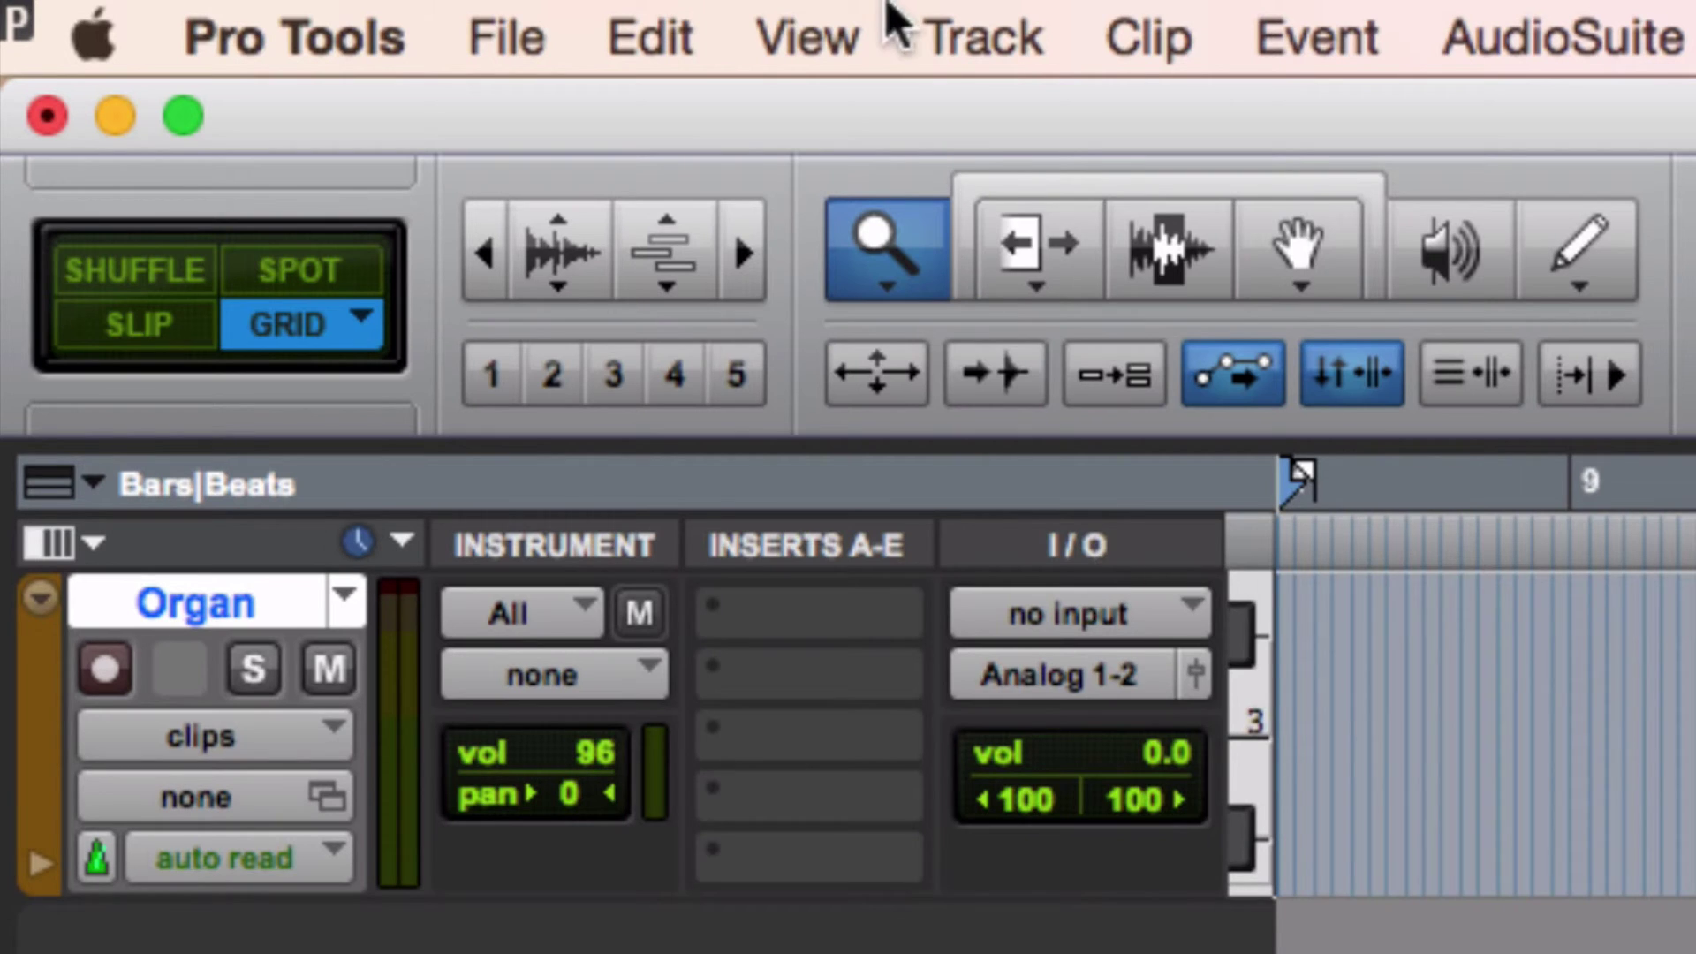
click(783, 39)
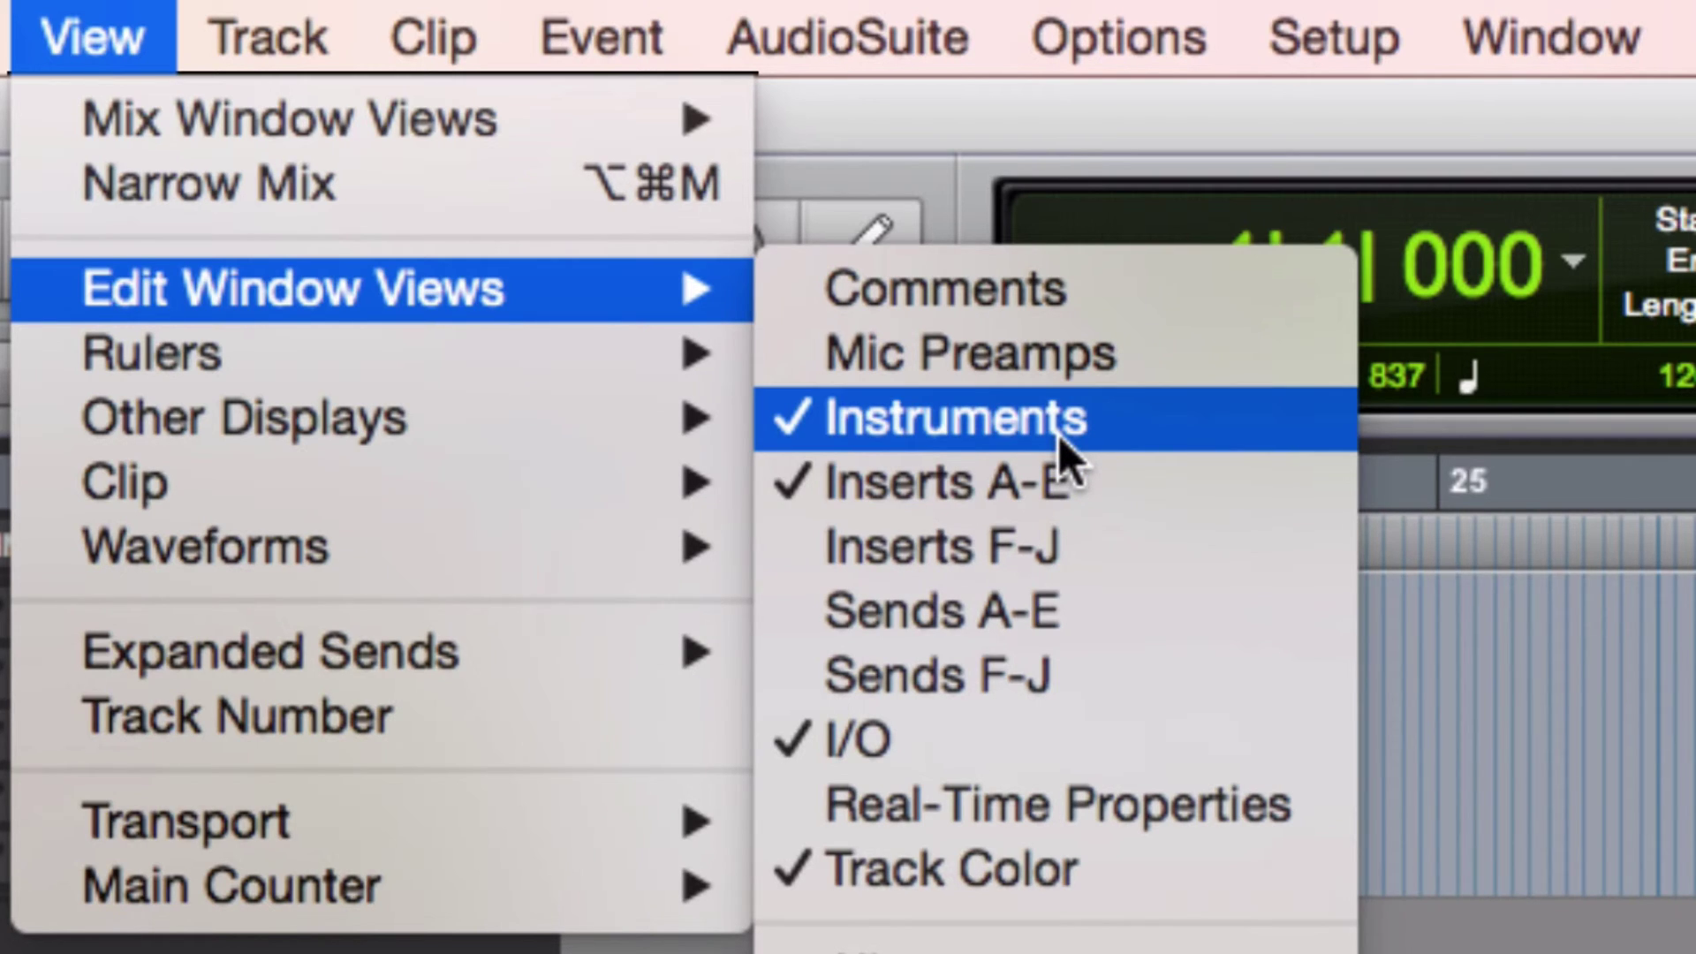
click(1025, 299)
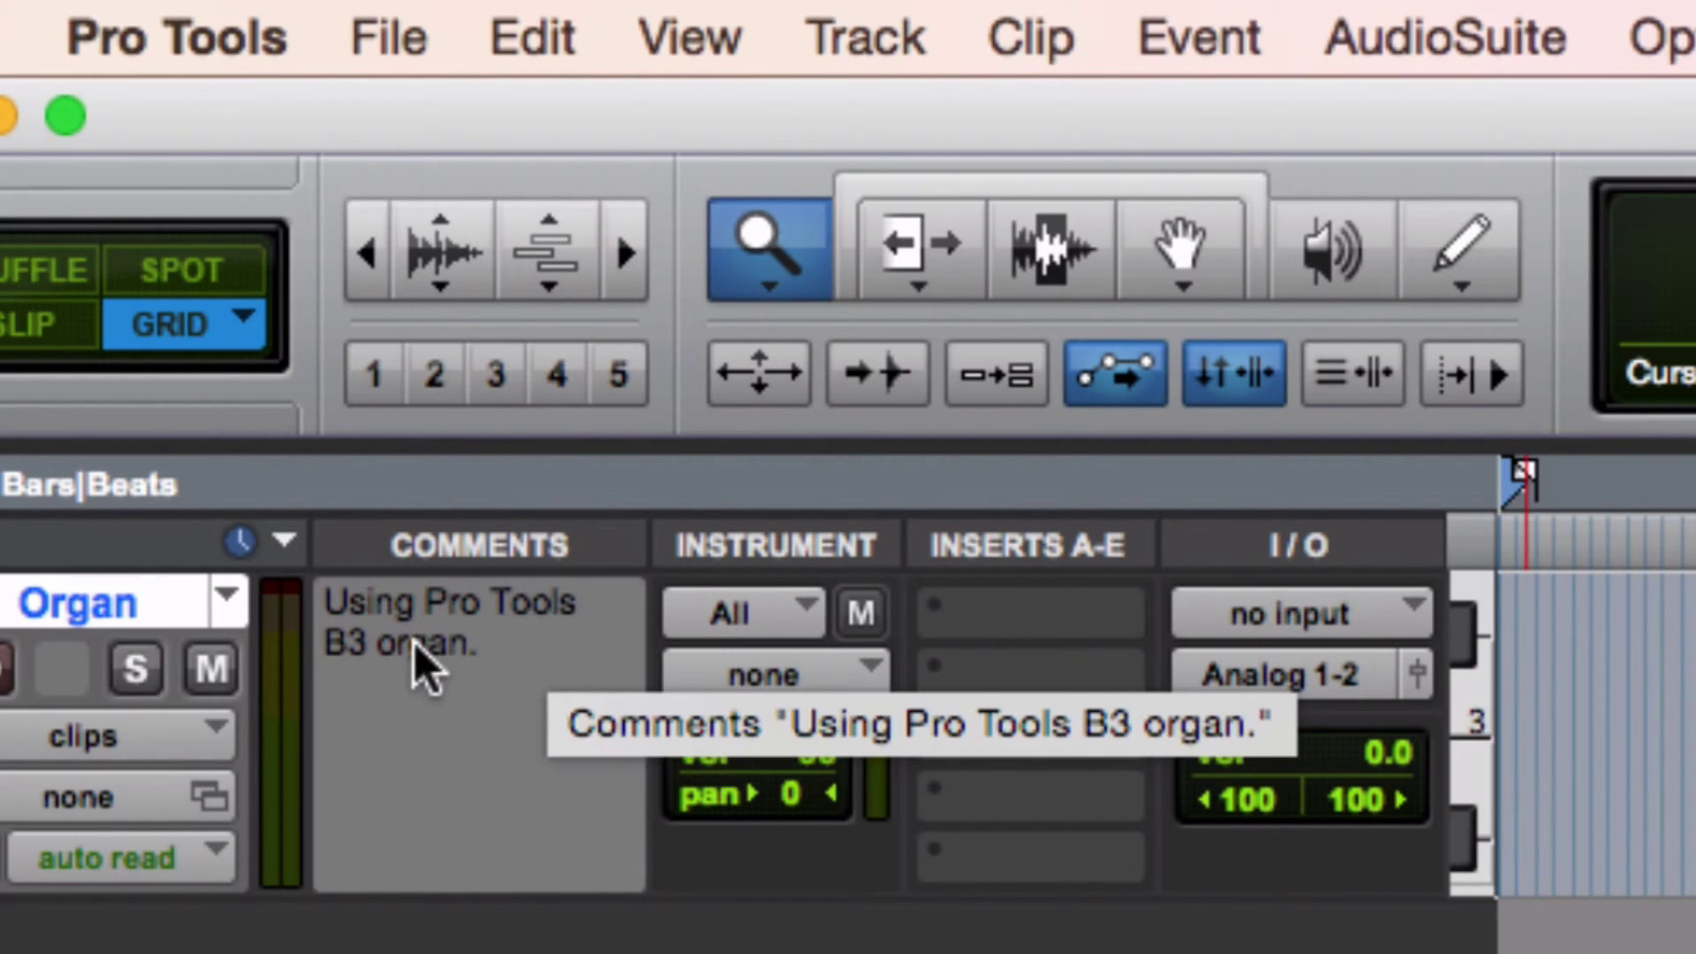
click(1025, 622)
click(821, 938)
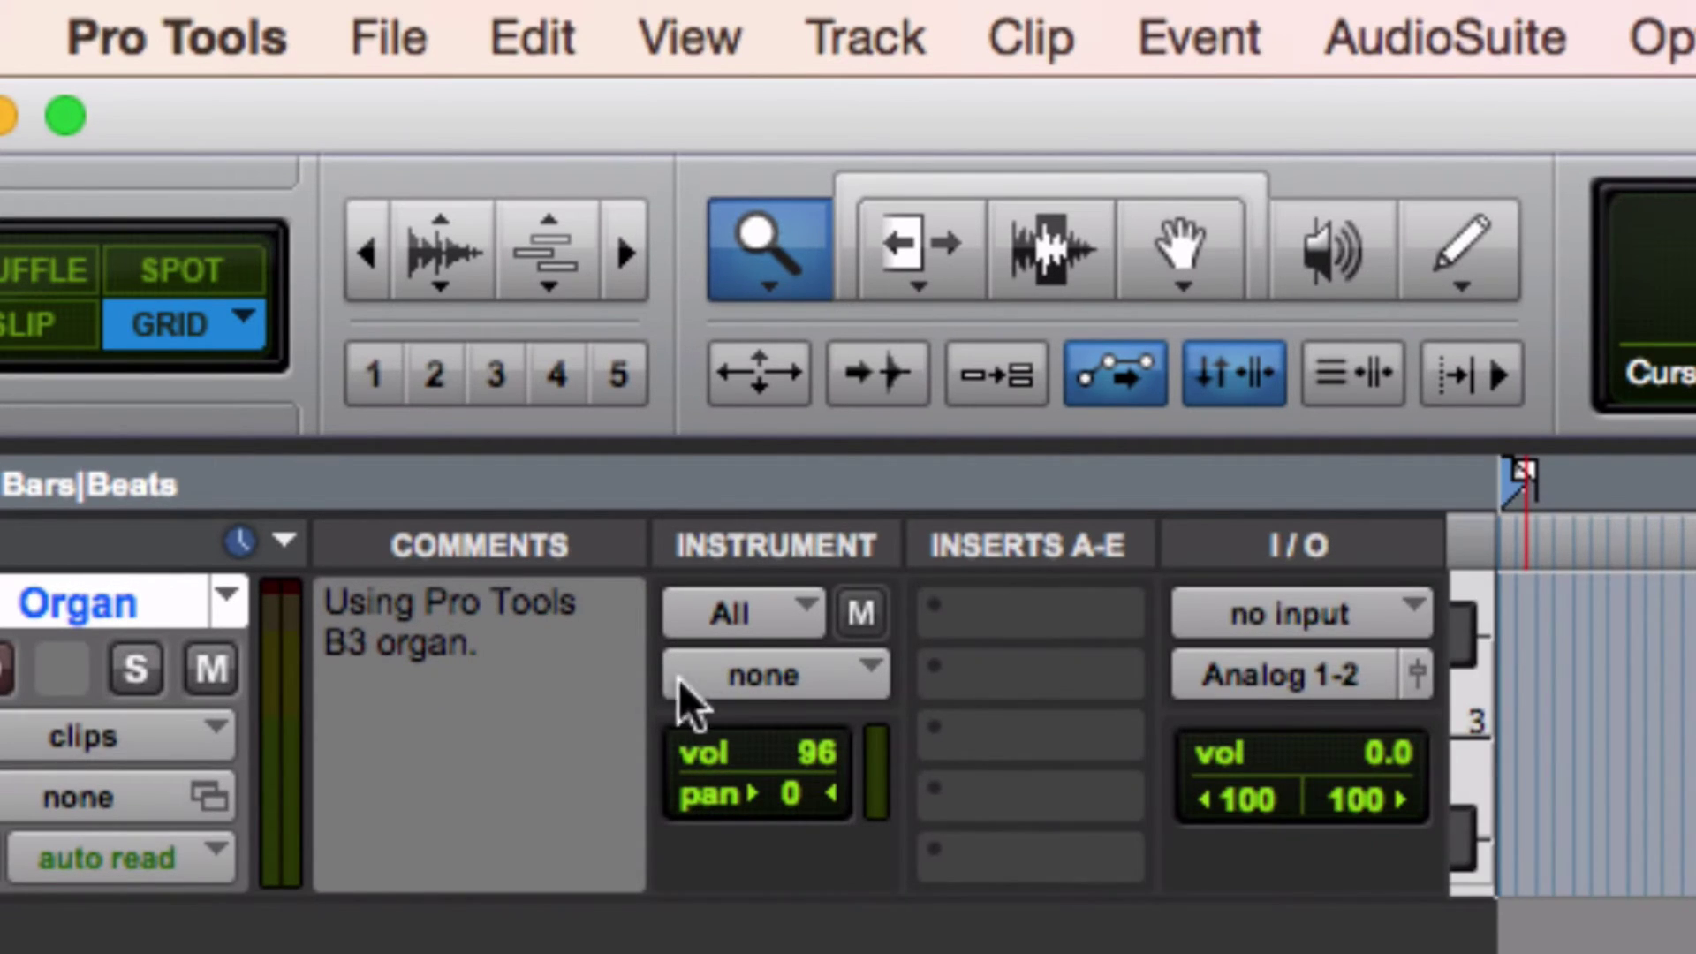
click(689, 37)
mouse_move(899, 316)
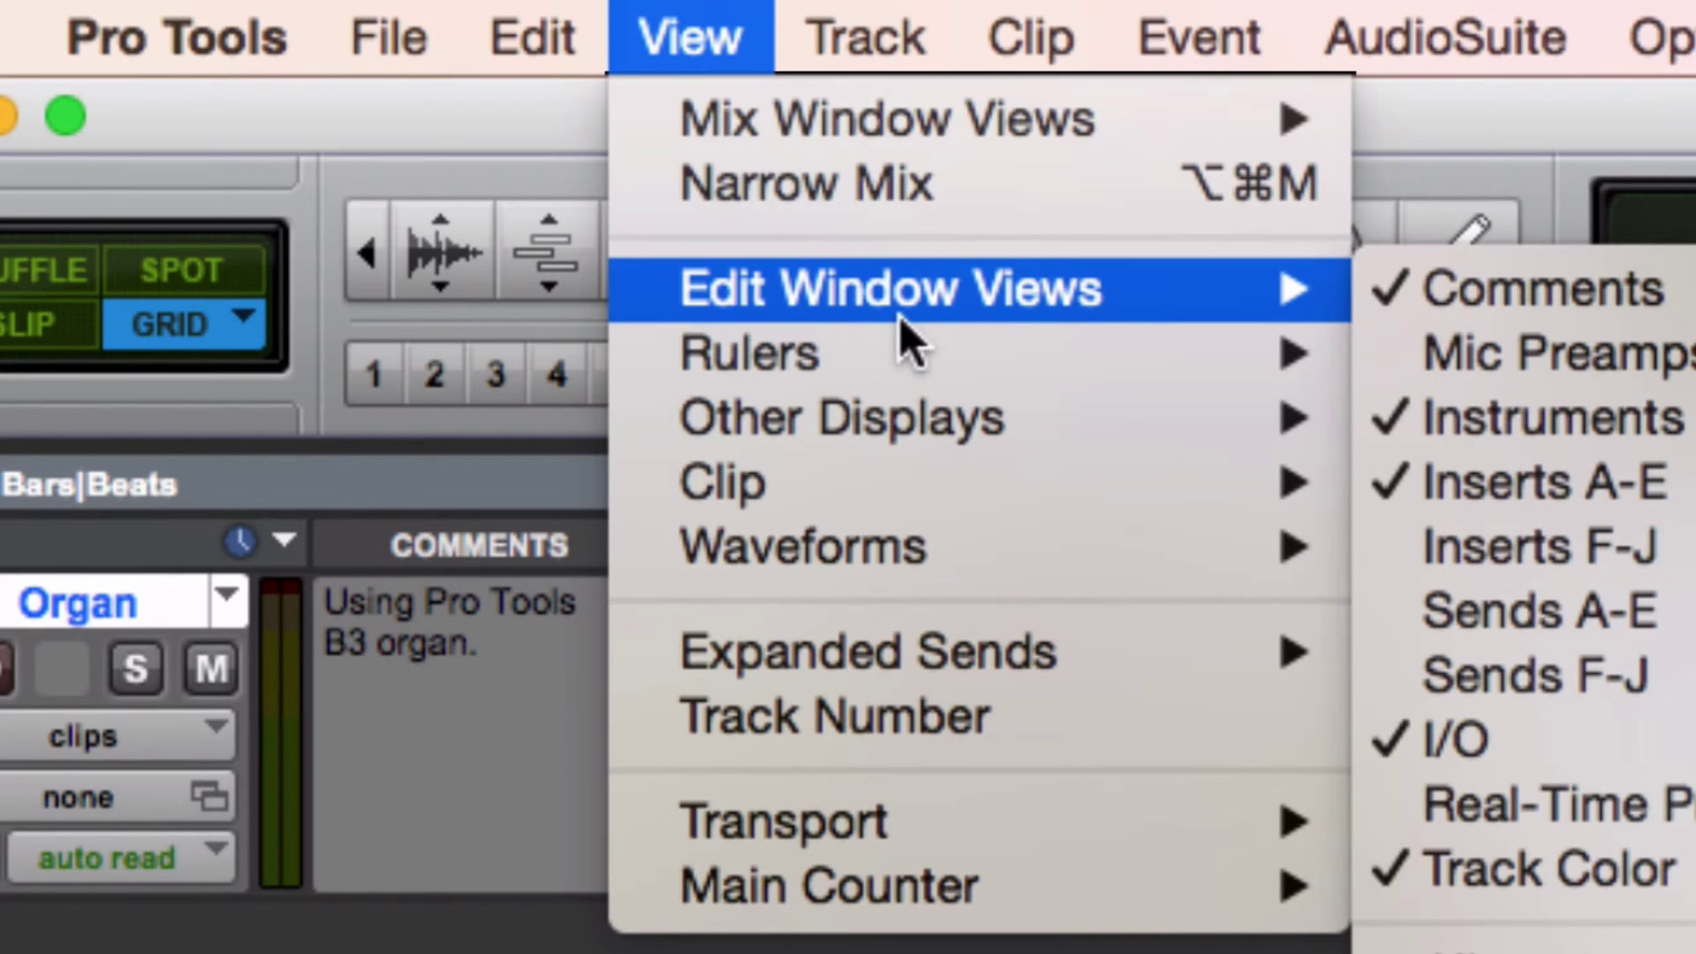
click(1509, 293)
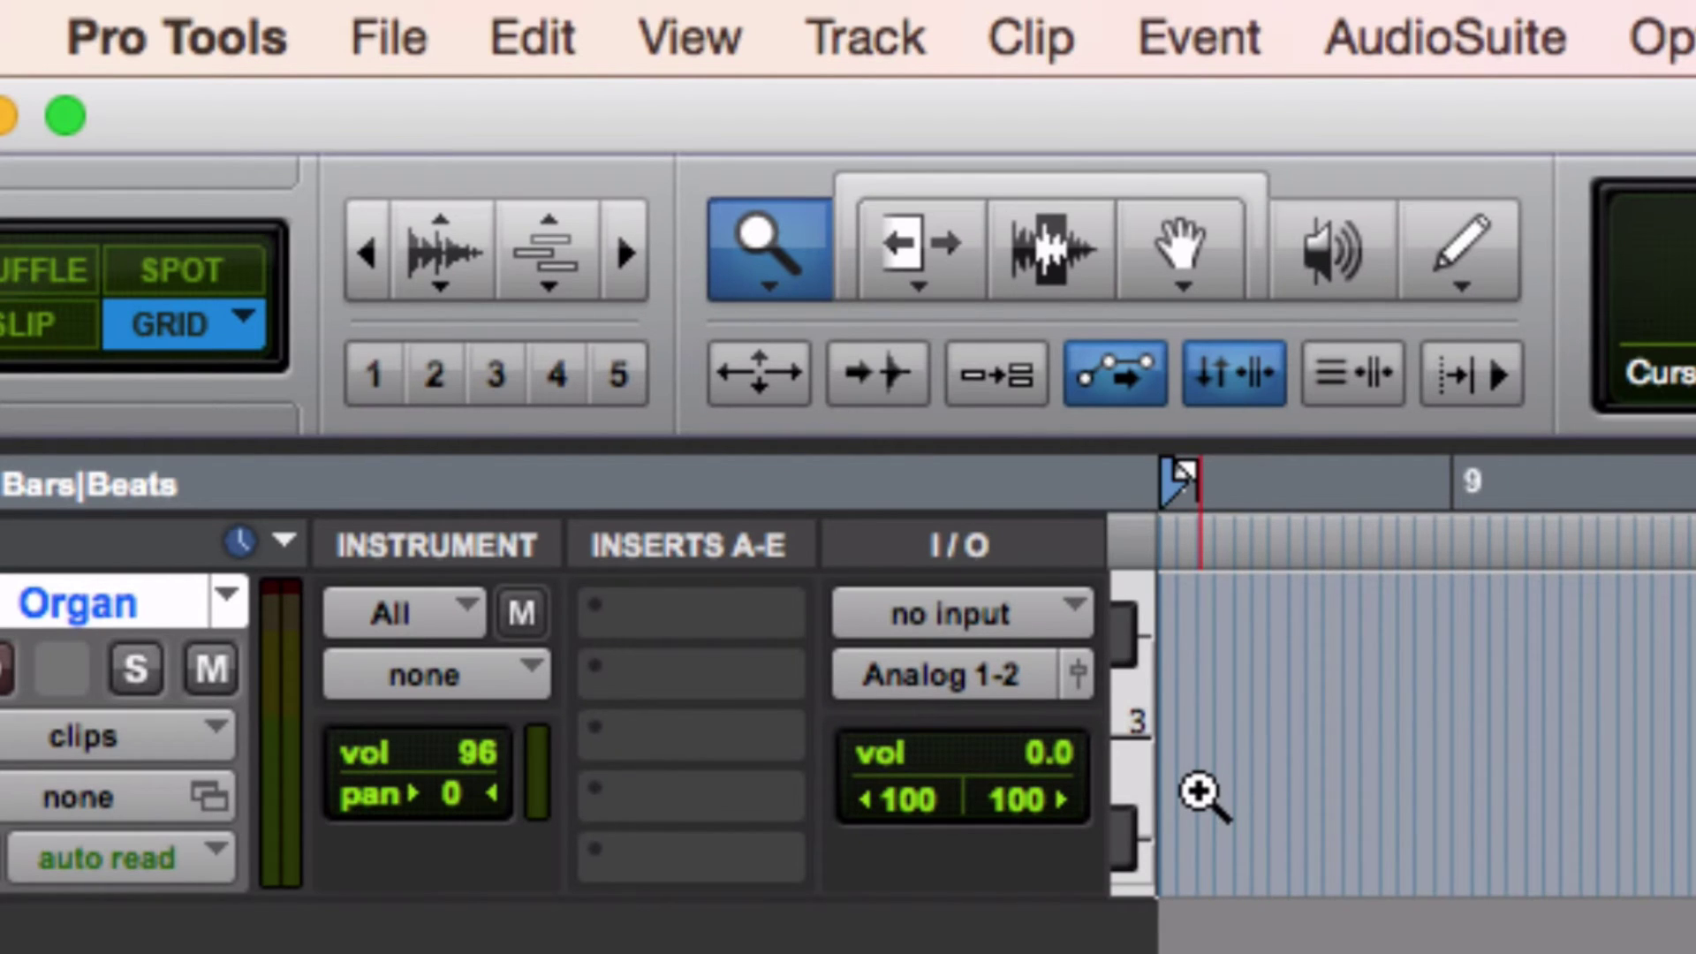
Insert the DB-33 (stereo) instrument plug-in in the Organ track's first insert slot.
click(675, 622)
mouse_move(984, 750)
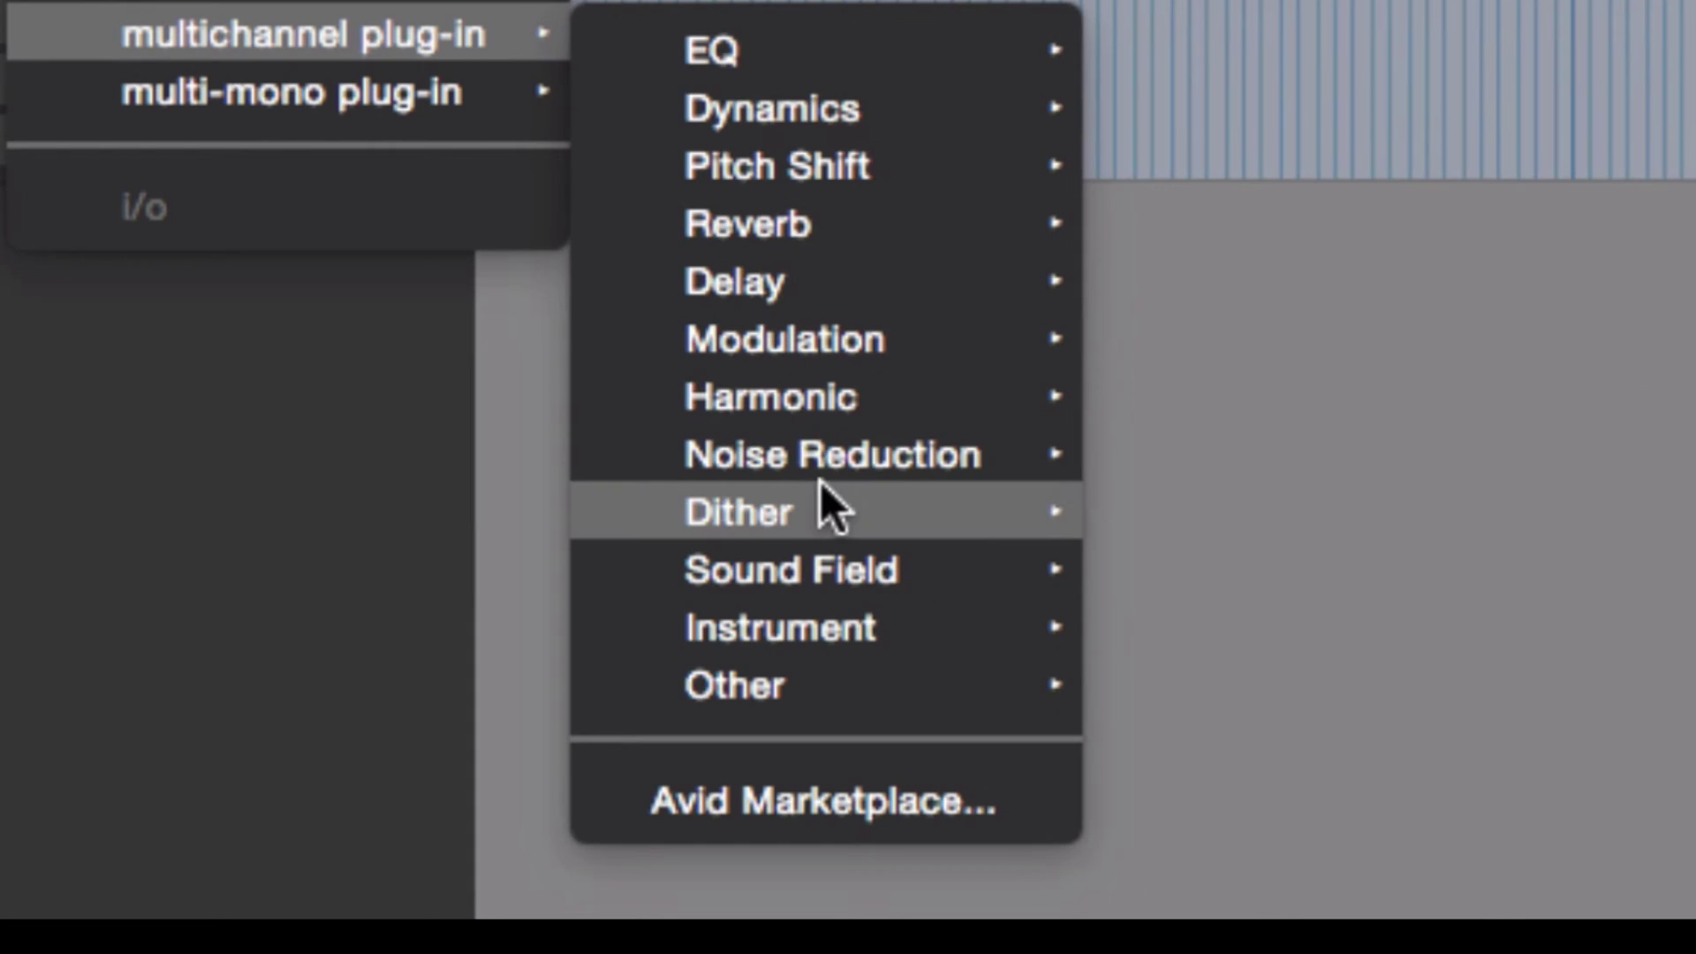
mouse_move(819, 495)
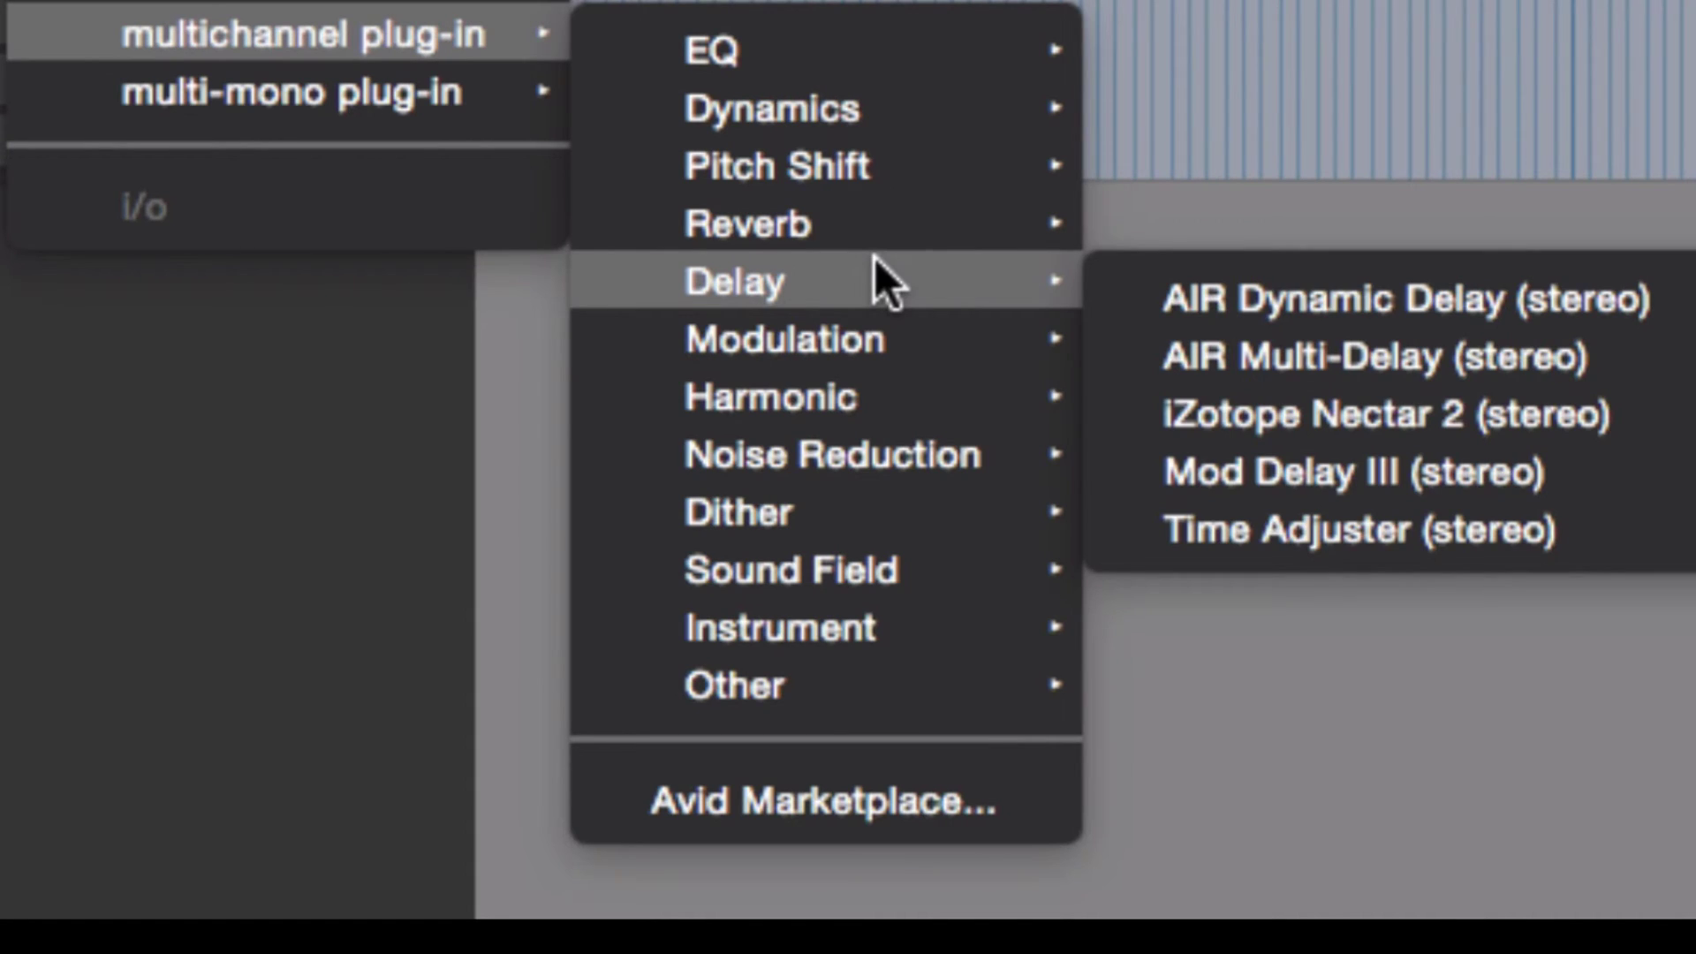
mouse_move(855, 574)
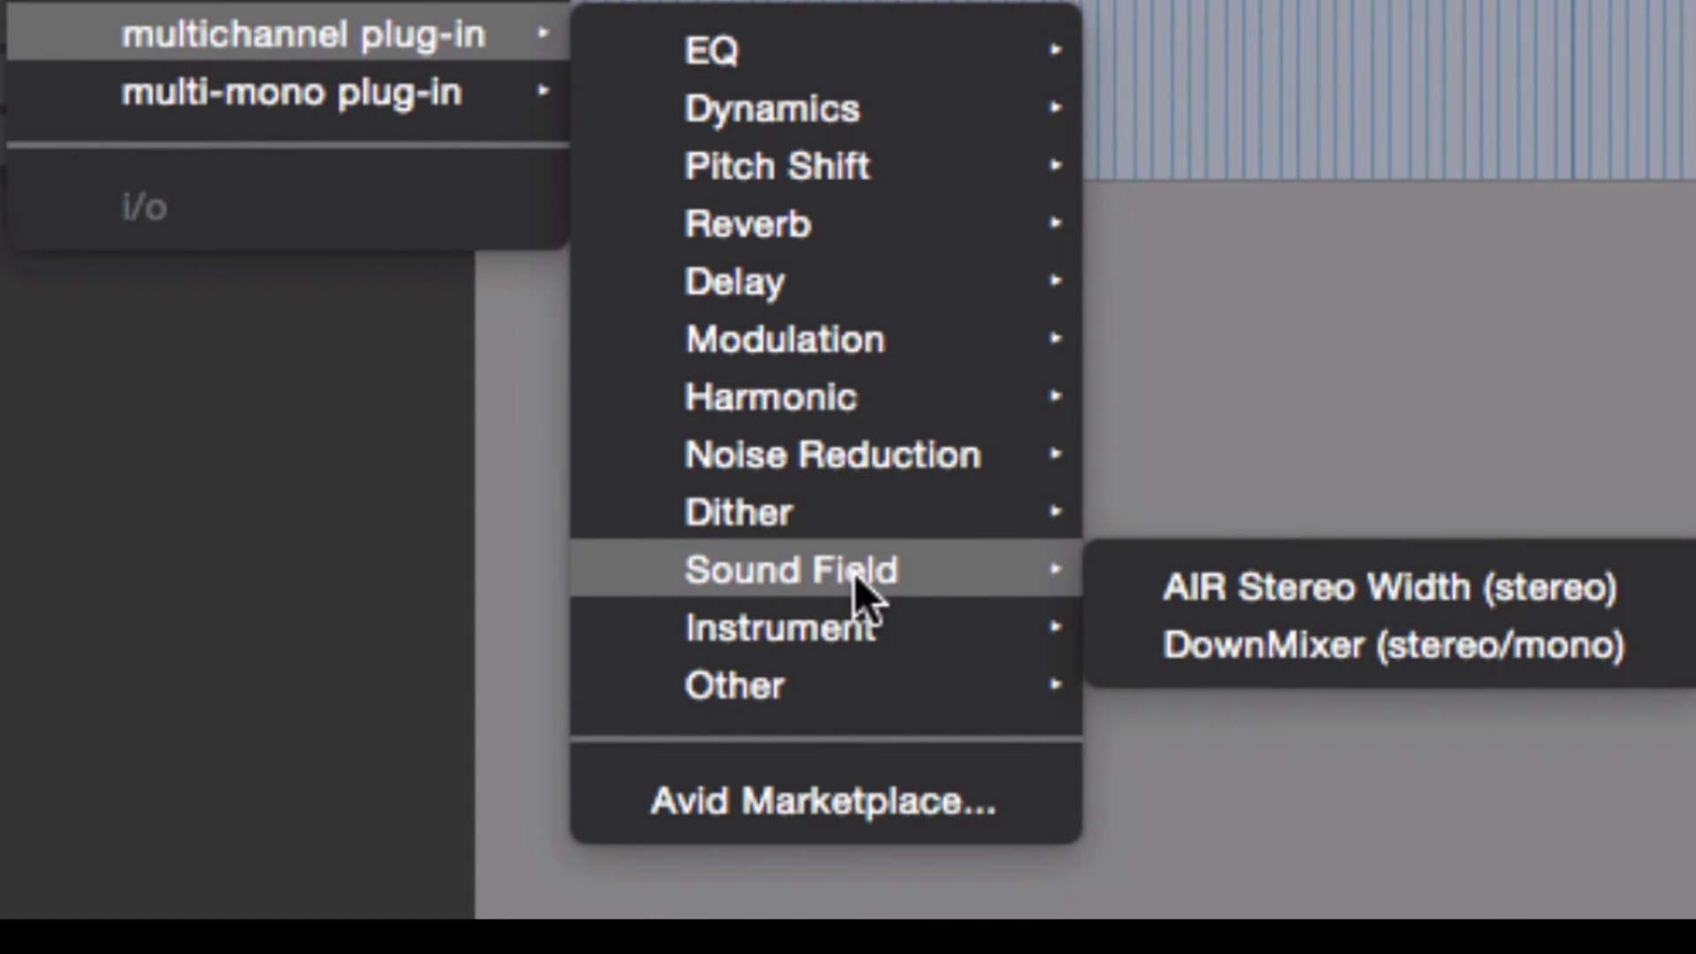
mouse_move(865, 607)
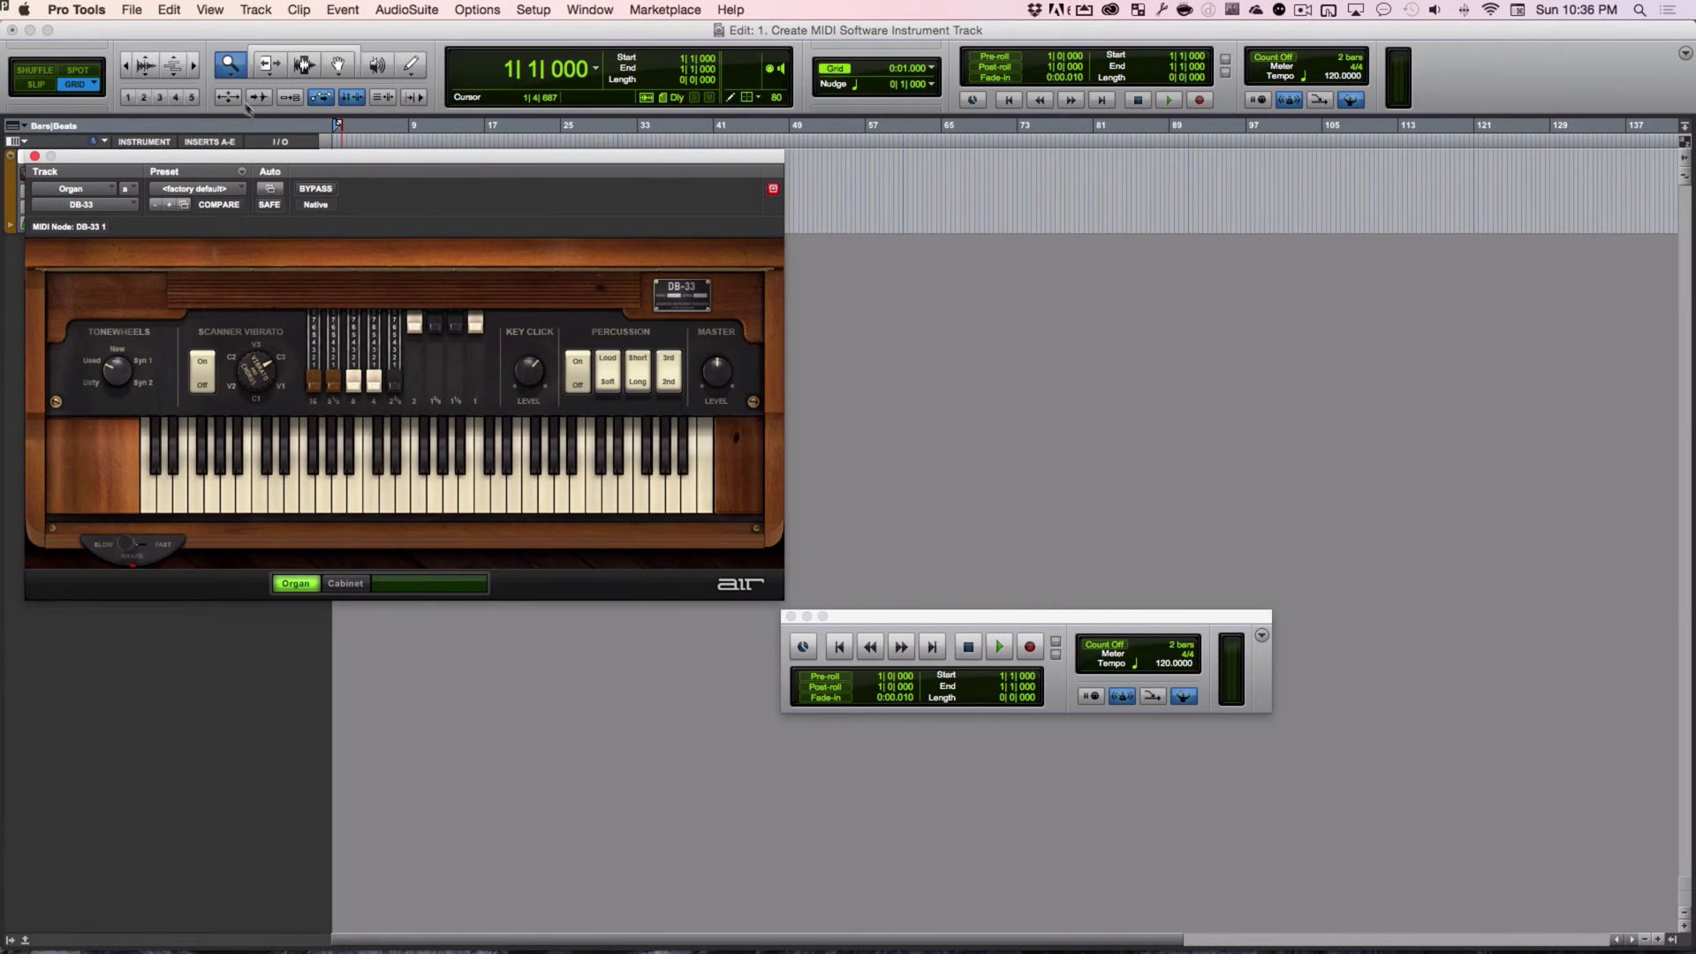
Record-arm the Organ track and arrange the DB-33 and Transport windows without overlap.
drag(277, 160, 1089, 152)
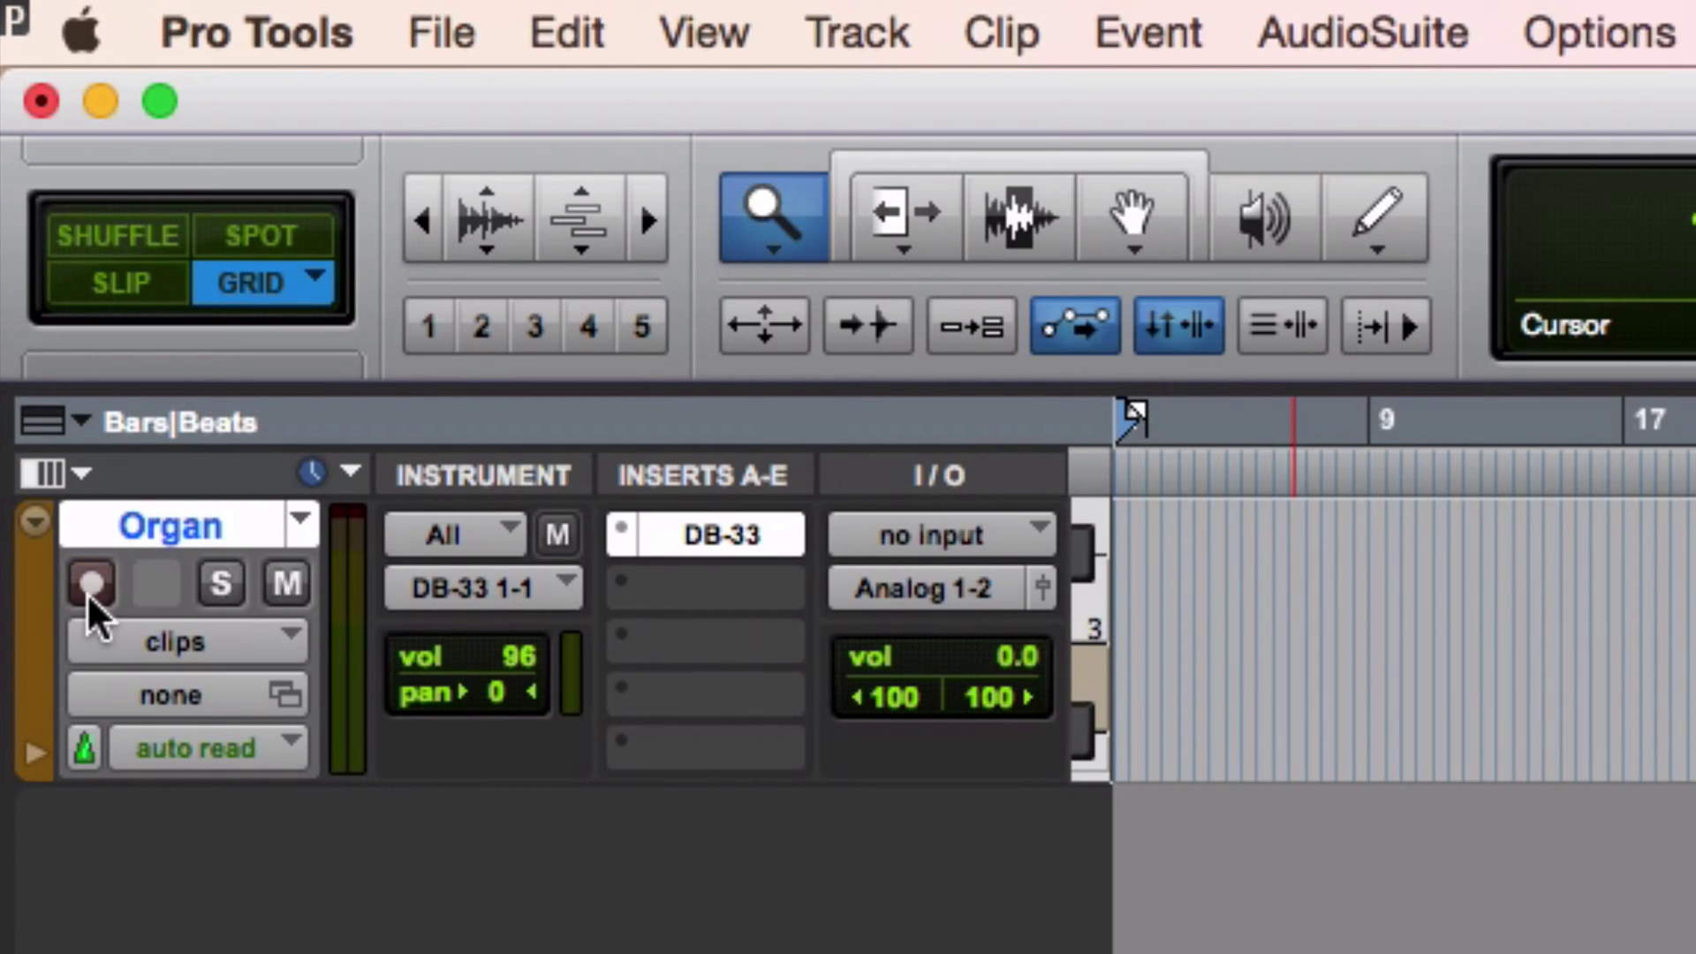
click(88, 590)
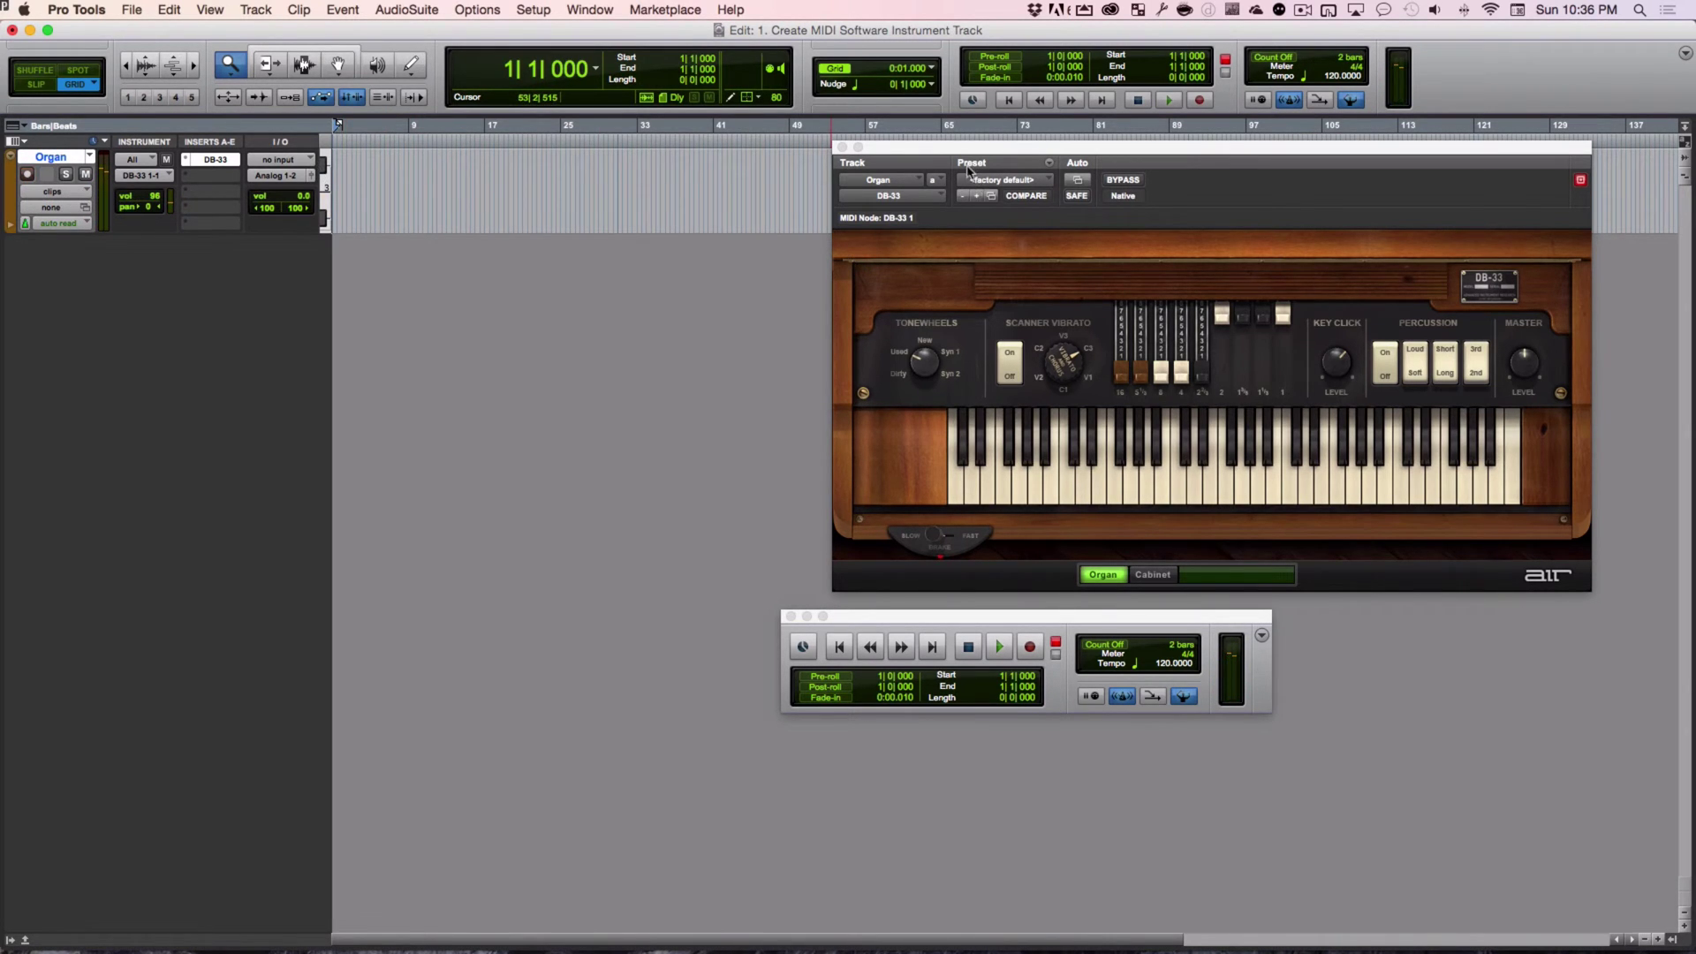
drag(945, 152, 849, 167)
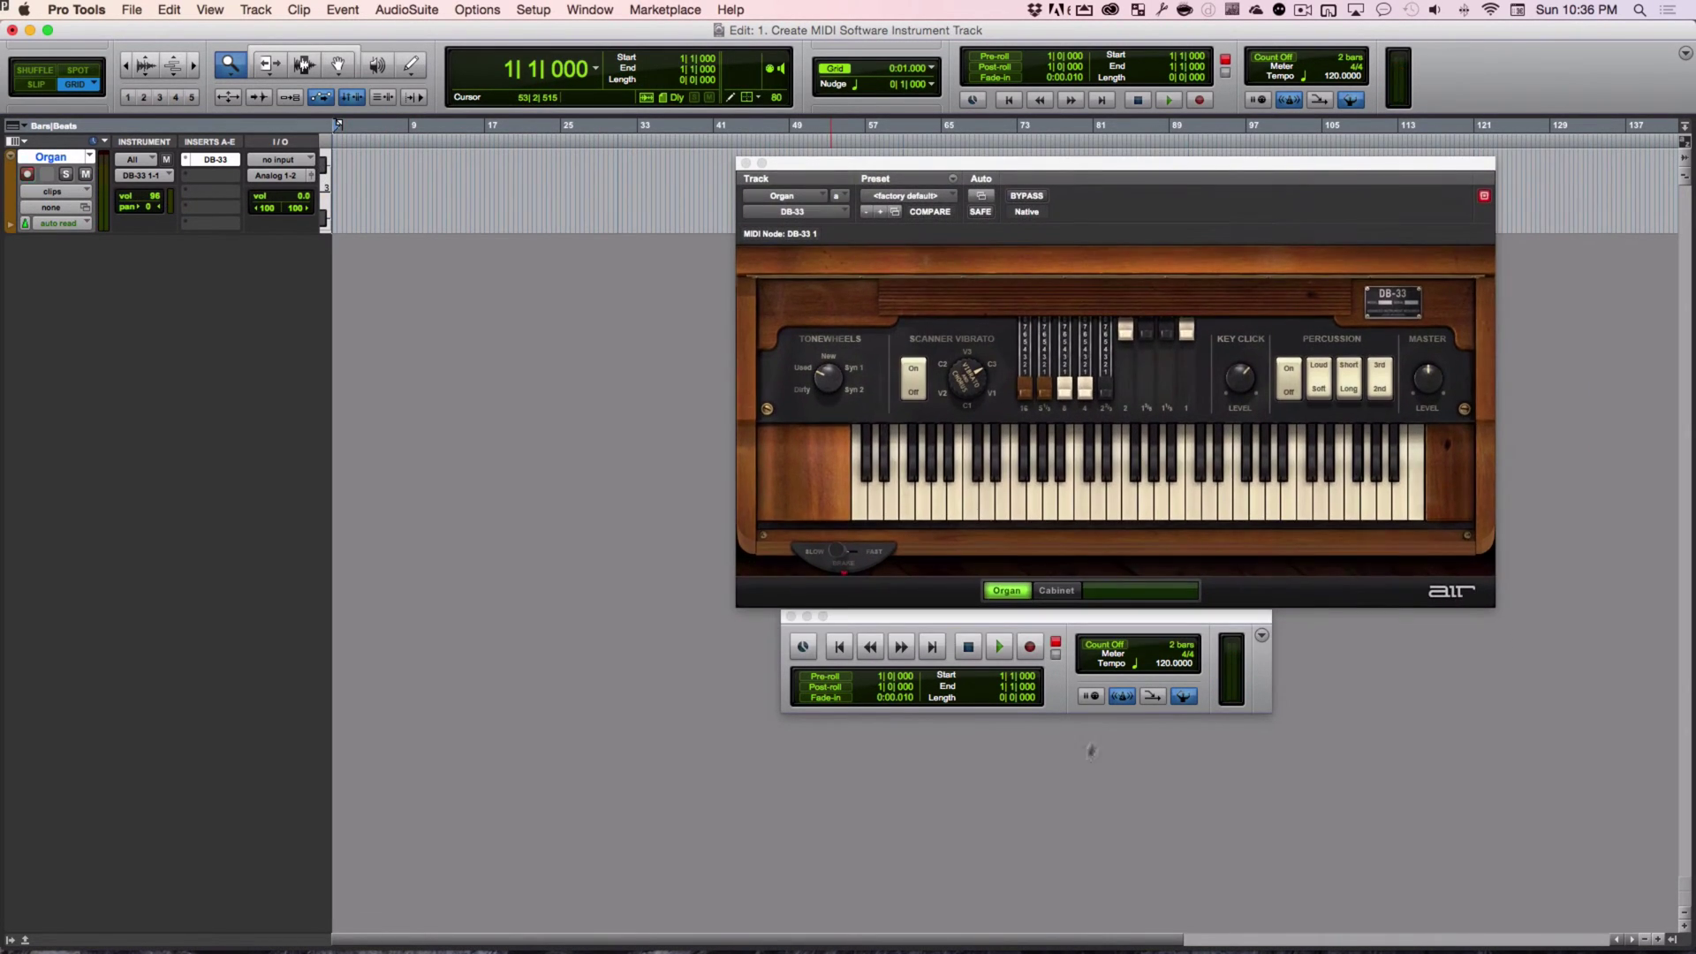
drag(1079, 620, 1090, 819)
drag(1157, 168, 1238, 345)
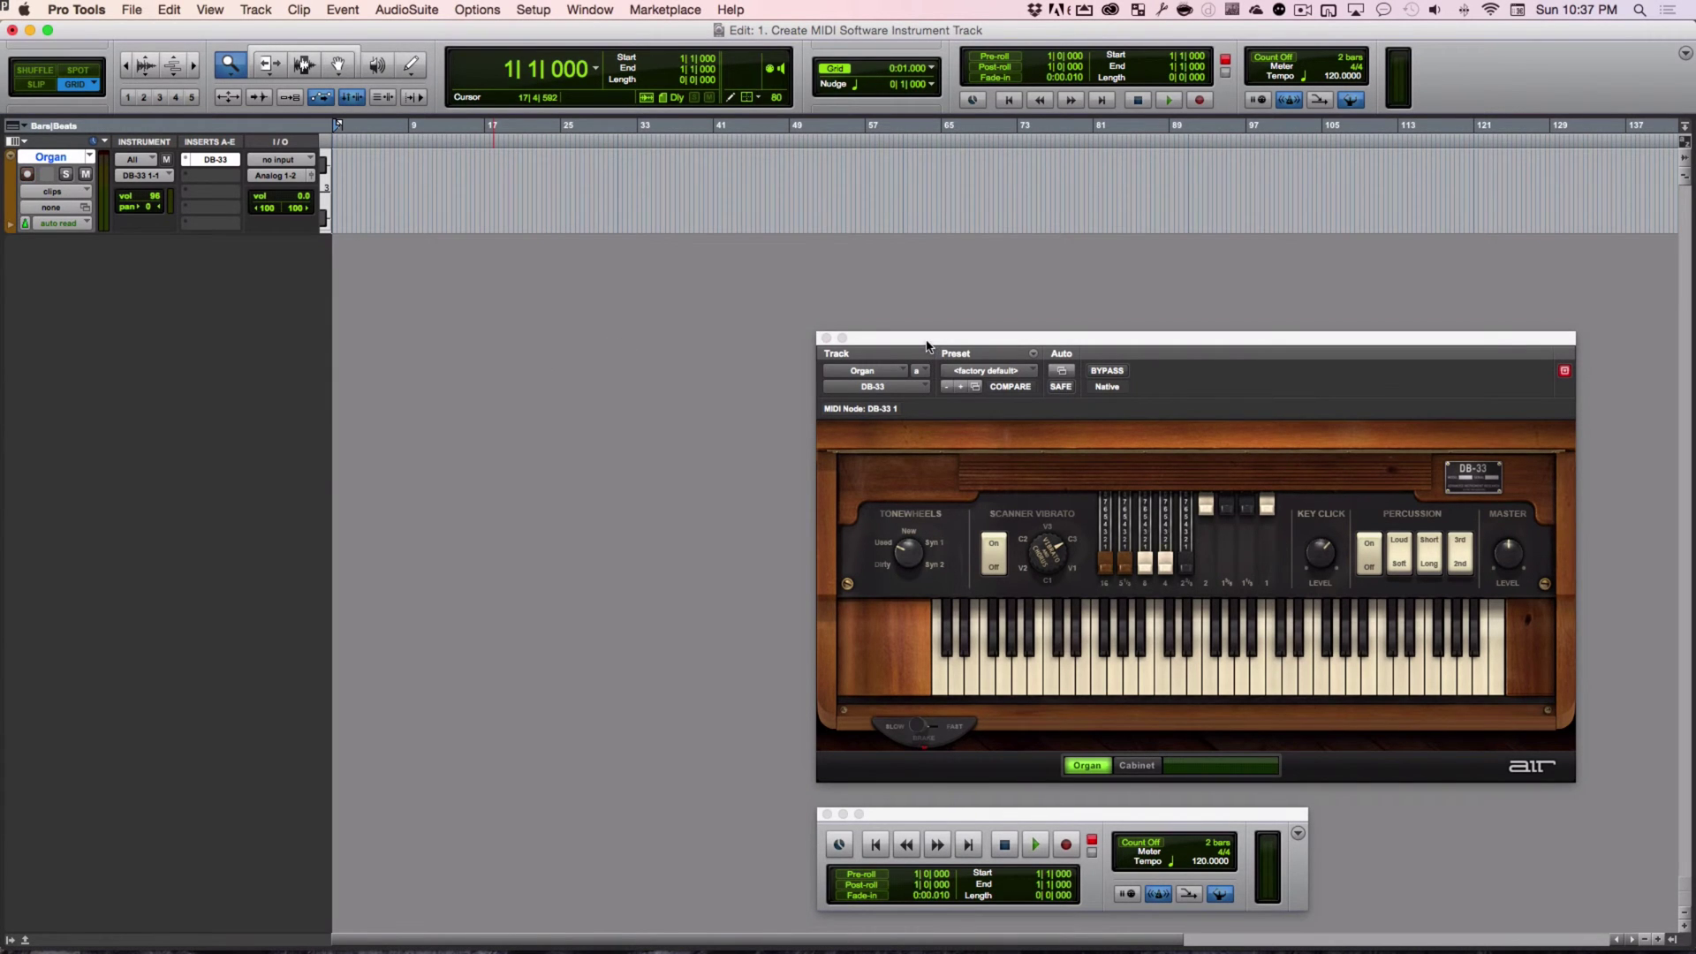
drag(927, 345, 936, 330)
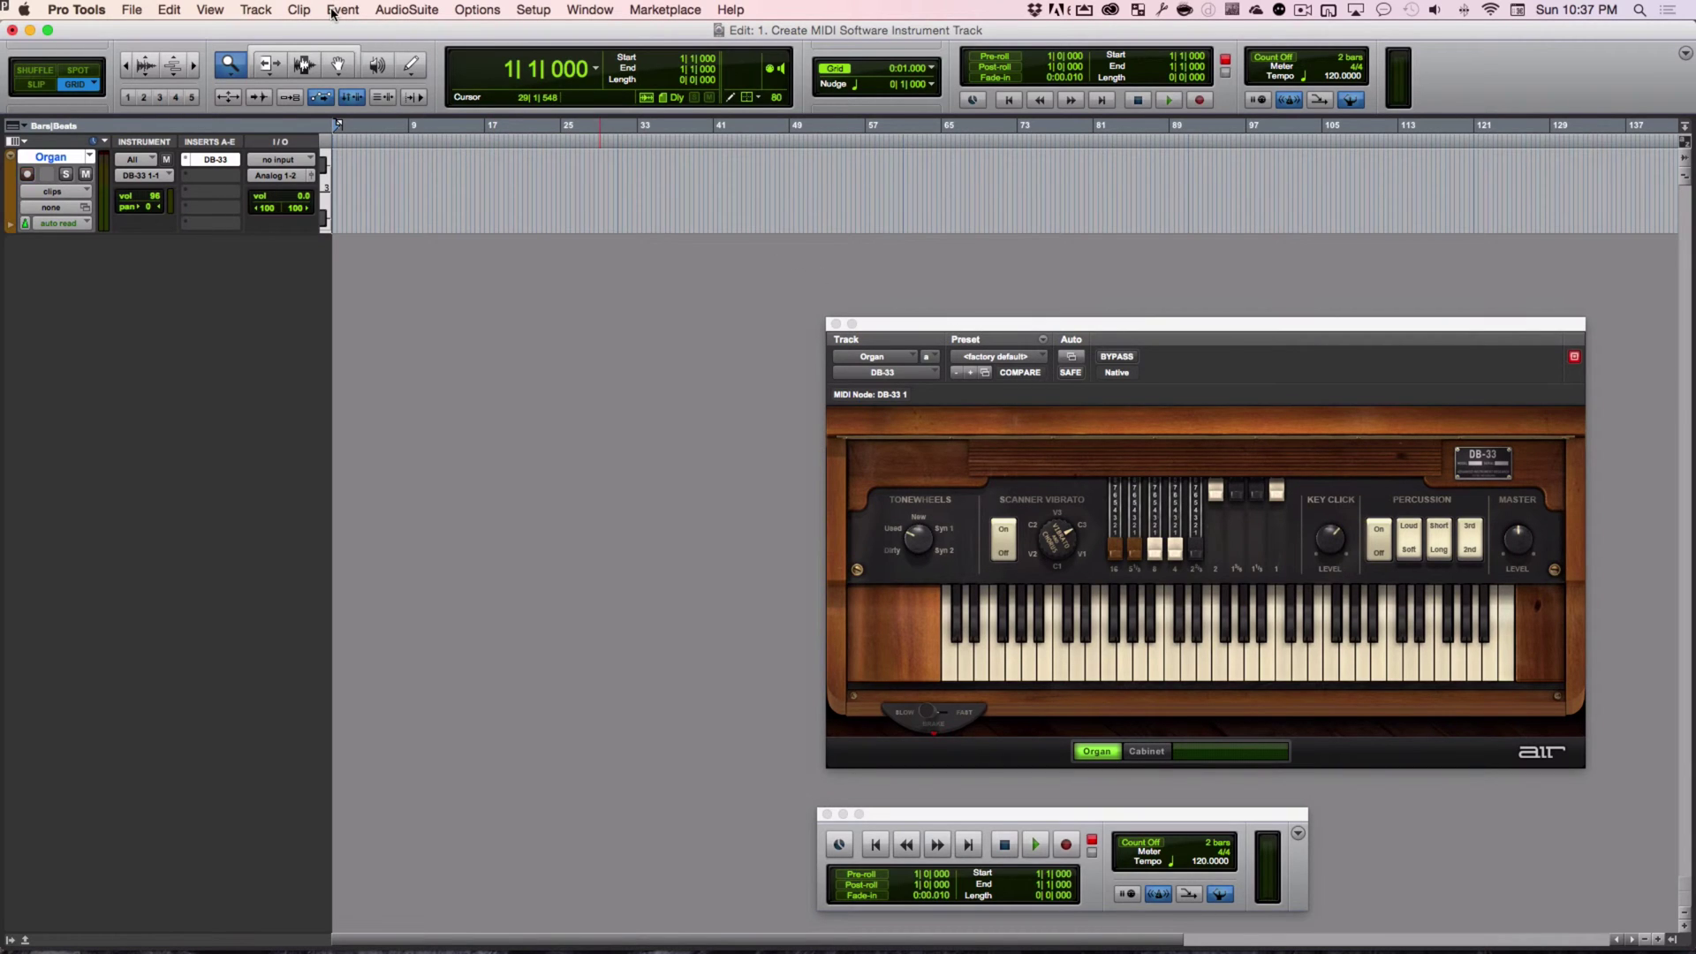
Create a Click track below the Organ track and play the session twice to hear the metronome.
click(264, 10)
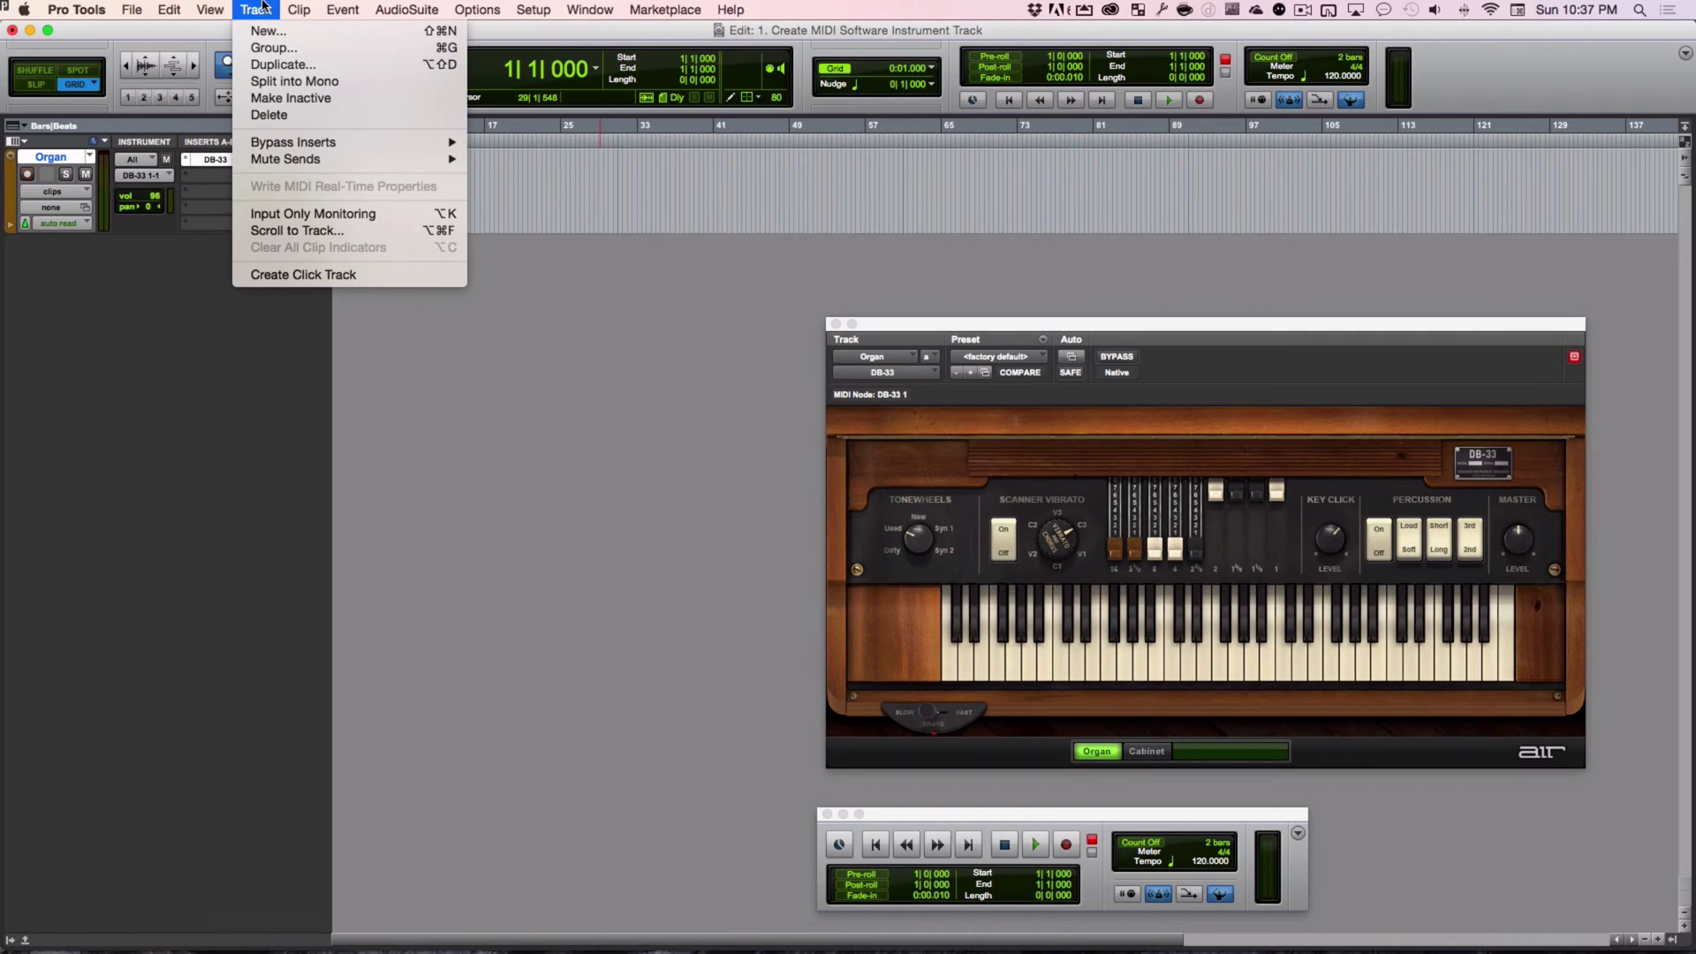
click(370, 275)
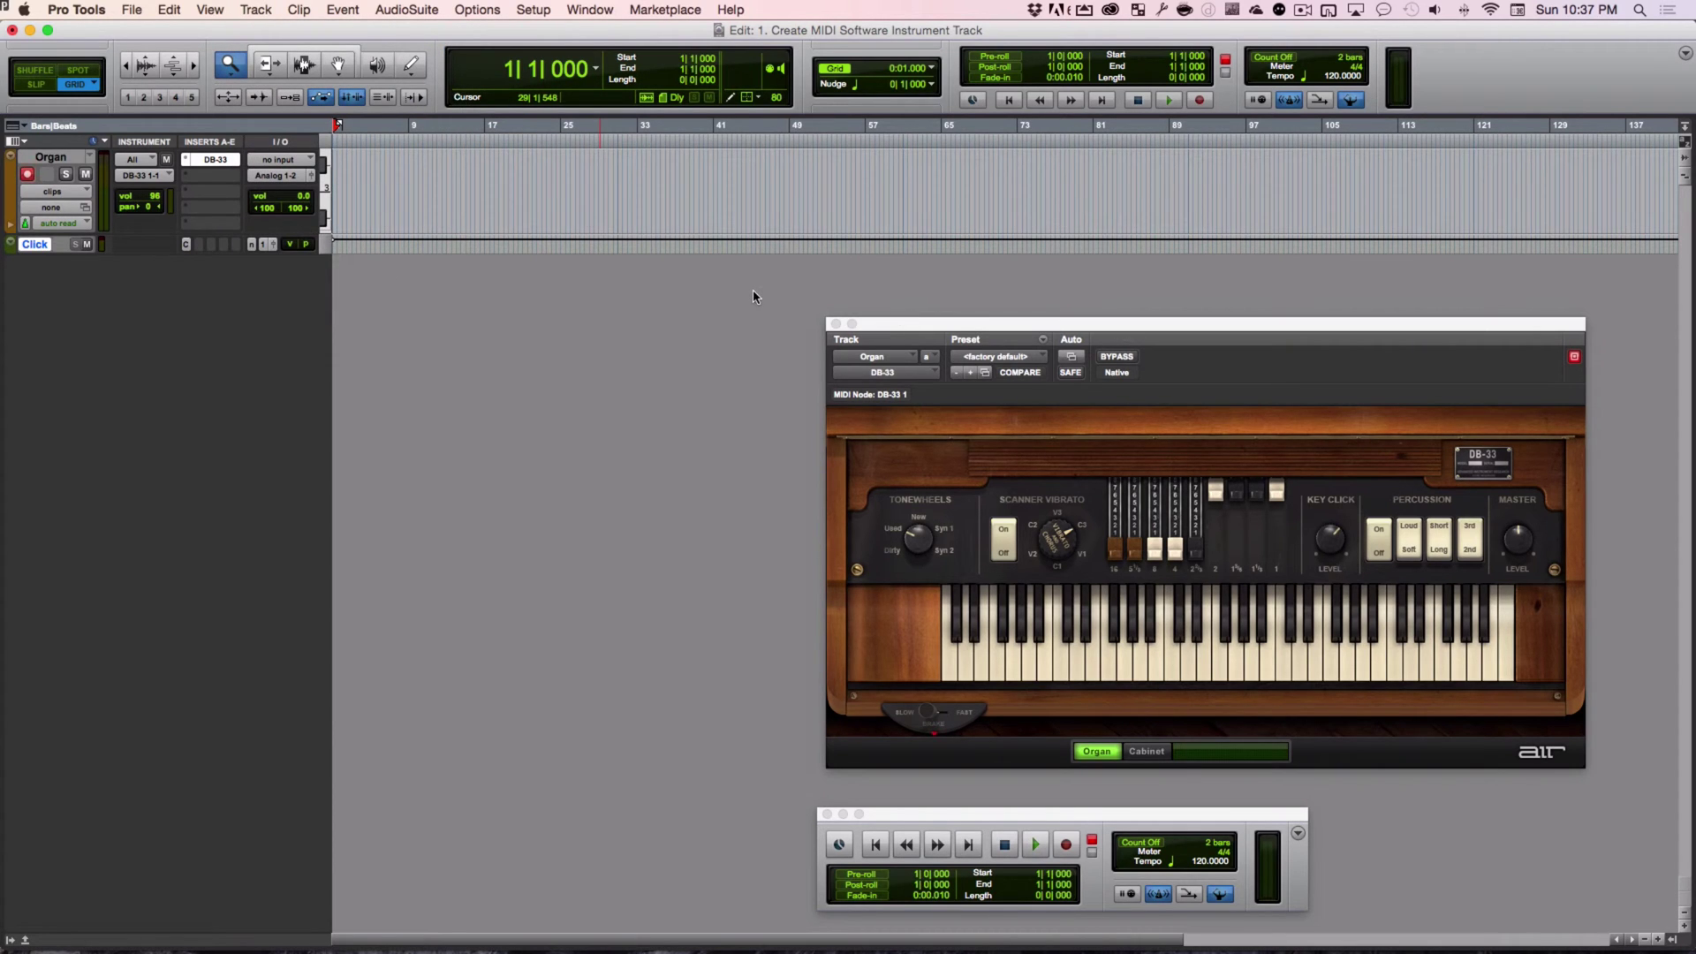
key(space)
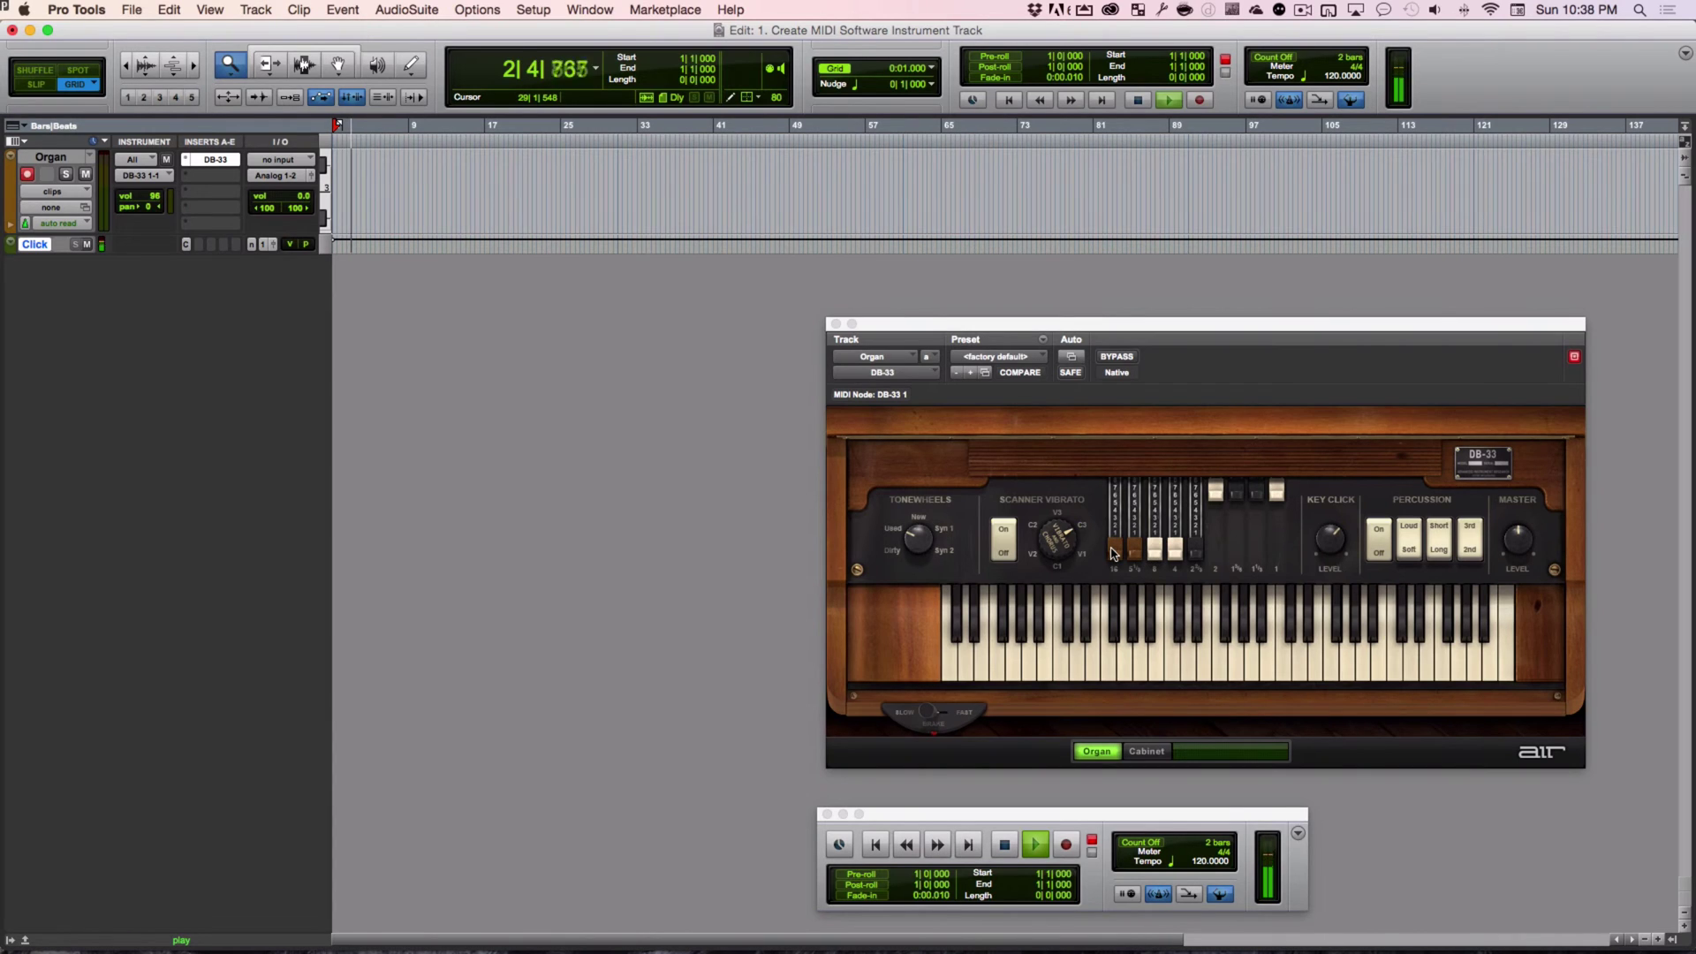
key(space)
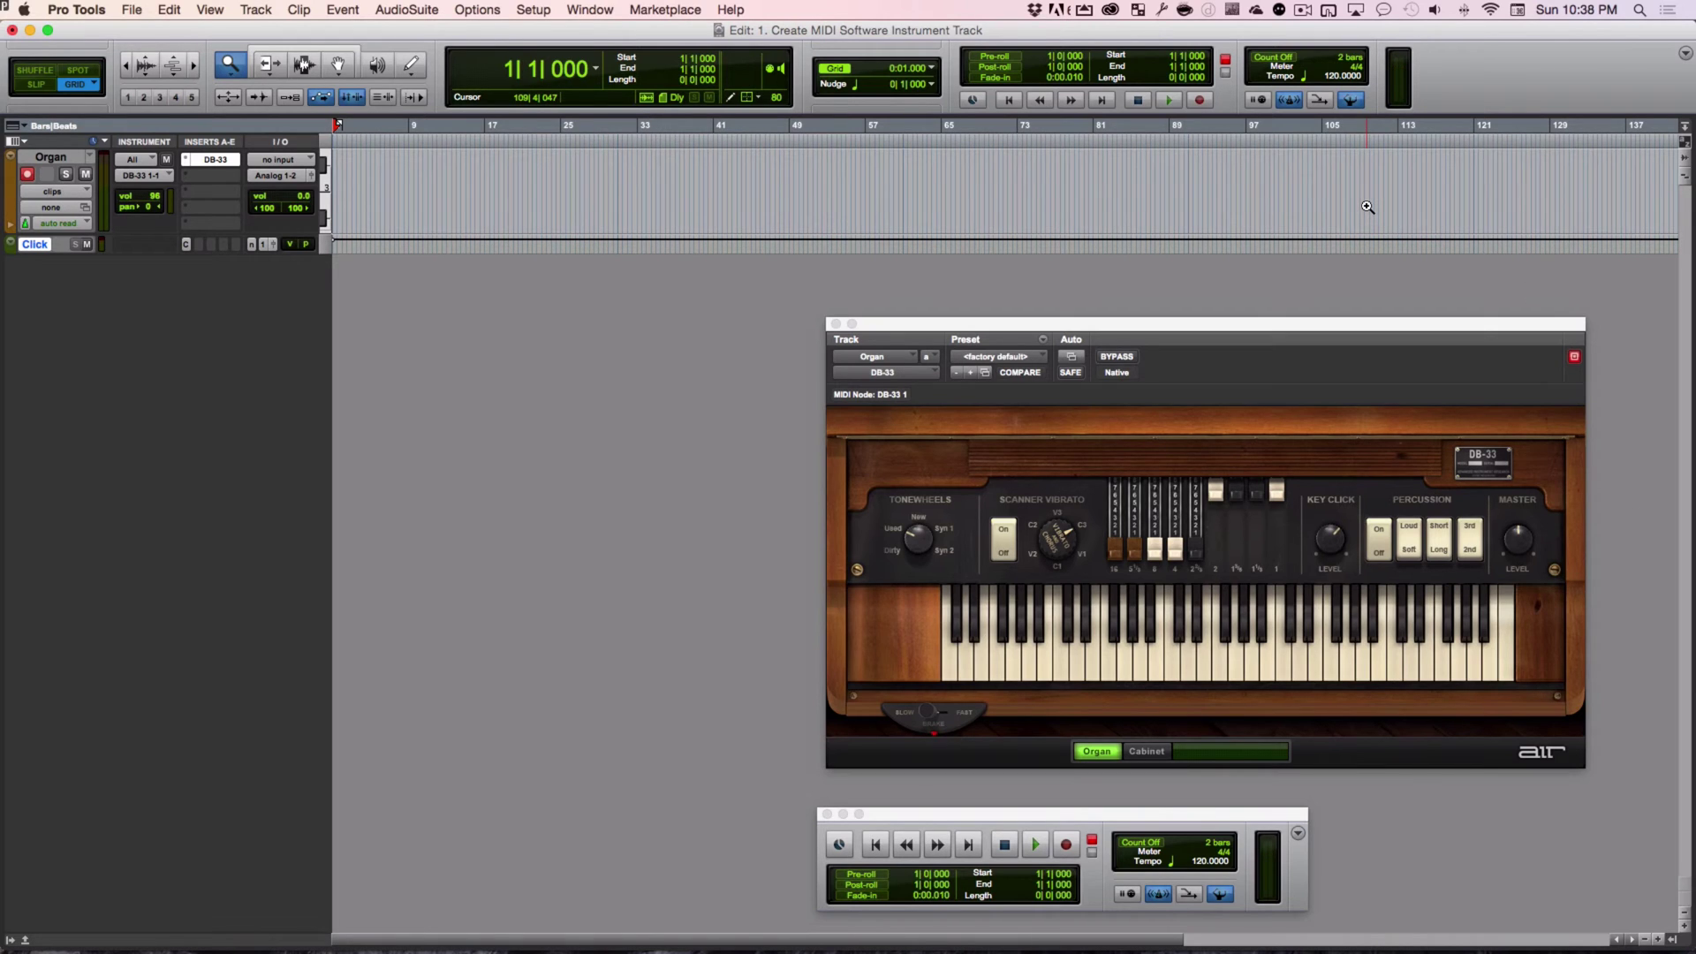
key(space)
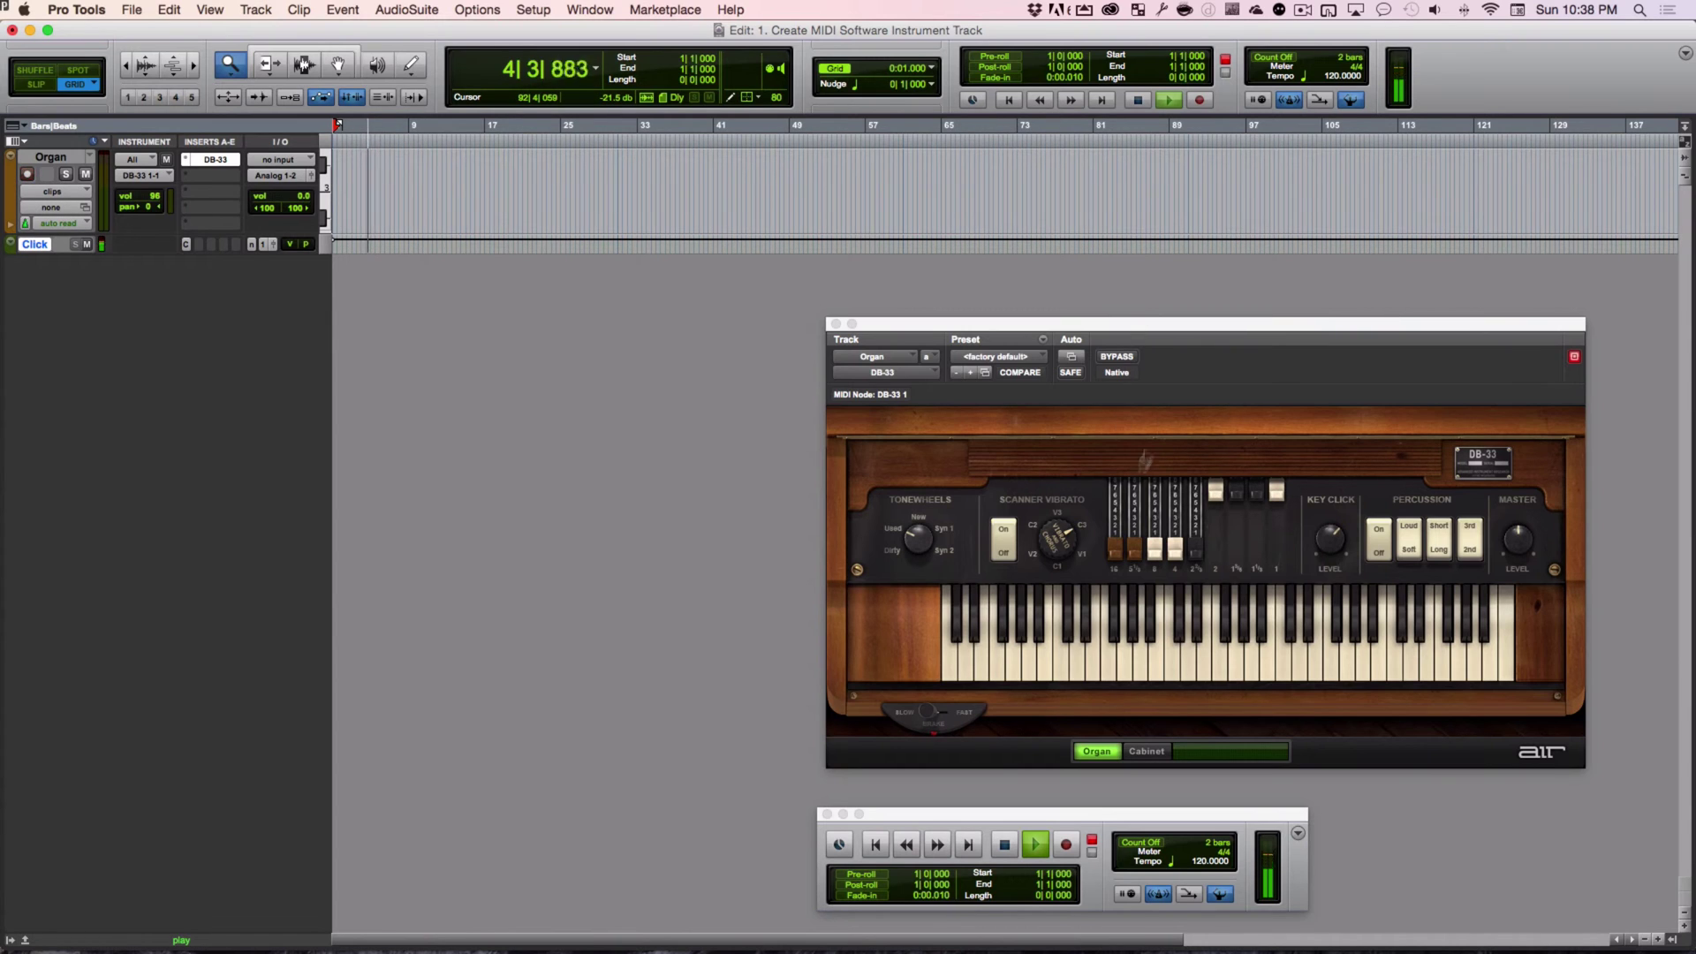
key(space)
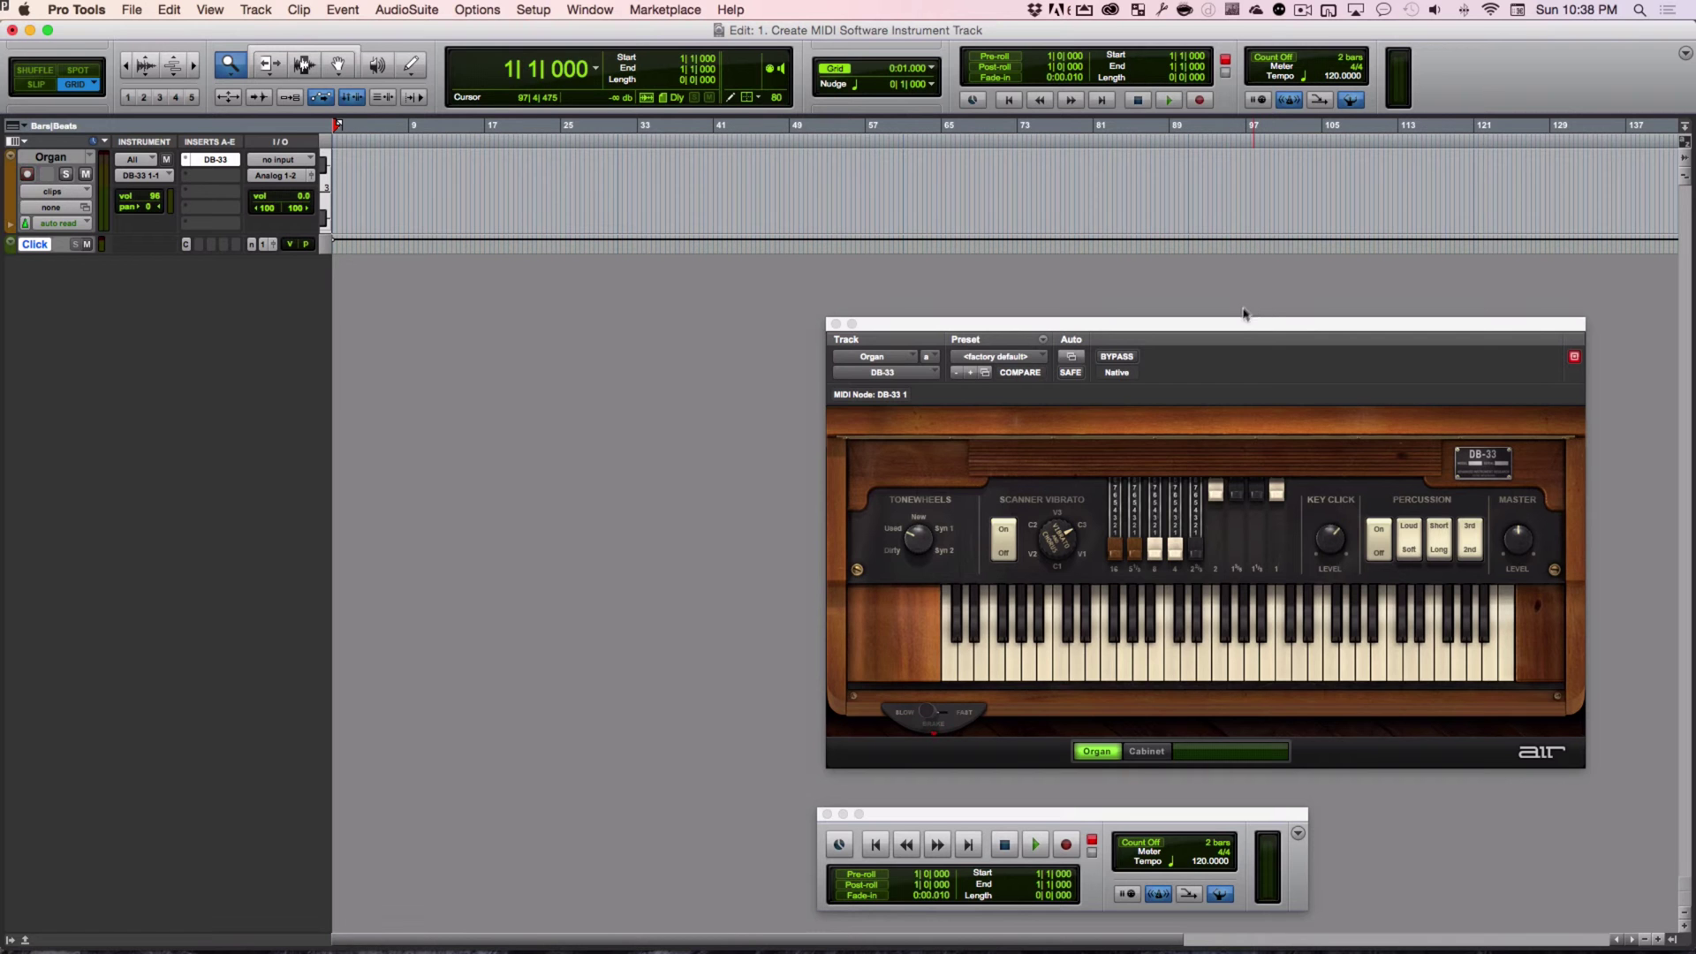
Reposition the organ plug-in and Transport windows, and turn off the Conductor Track.
drag(1246, 322, 1246, 187)
drag(1133, 821, 849, 681)
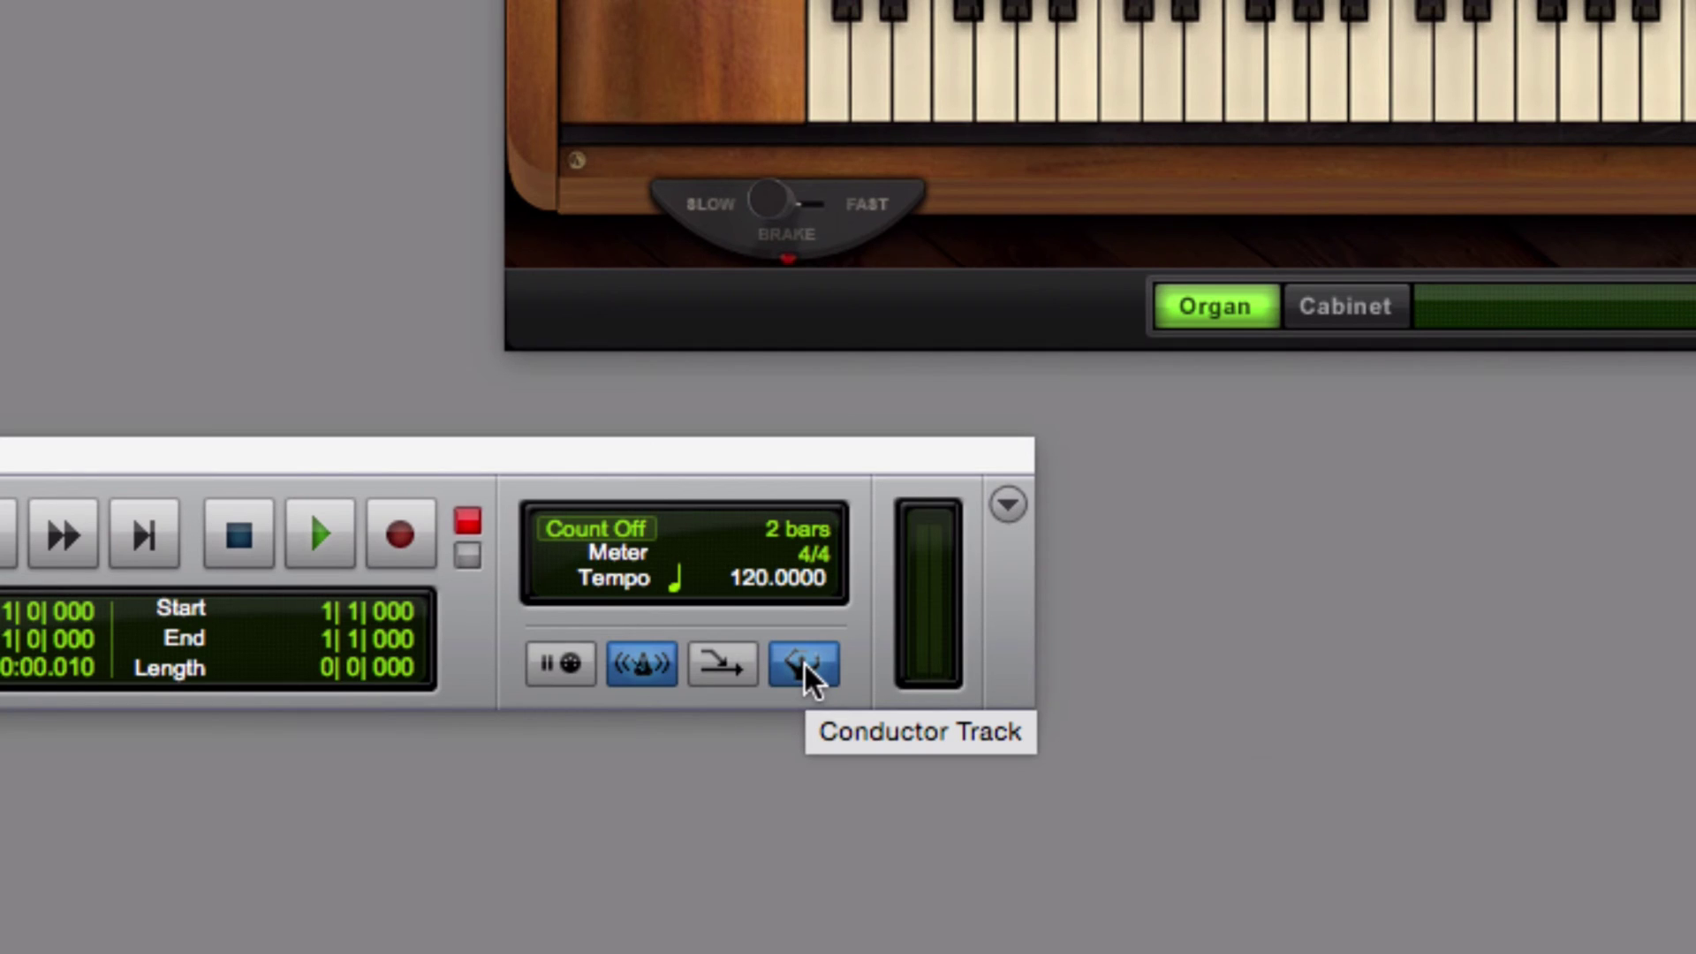
click(804, 667)
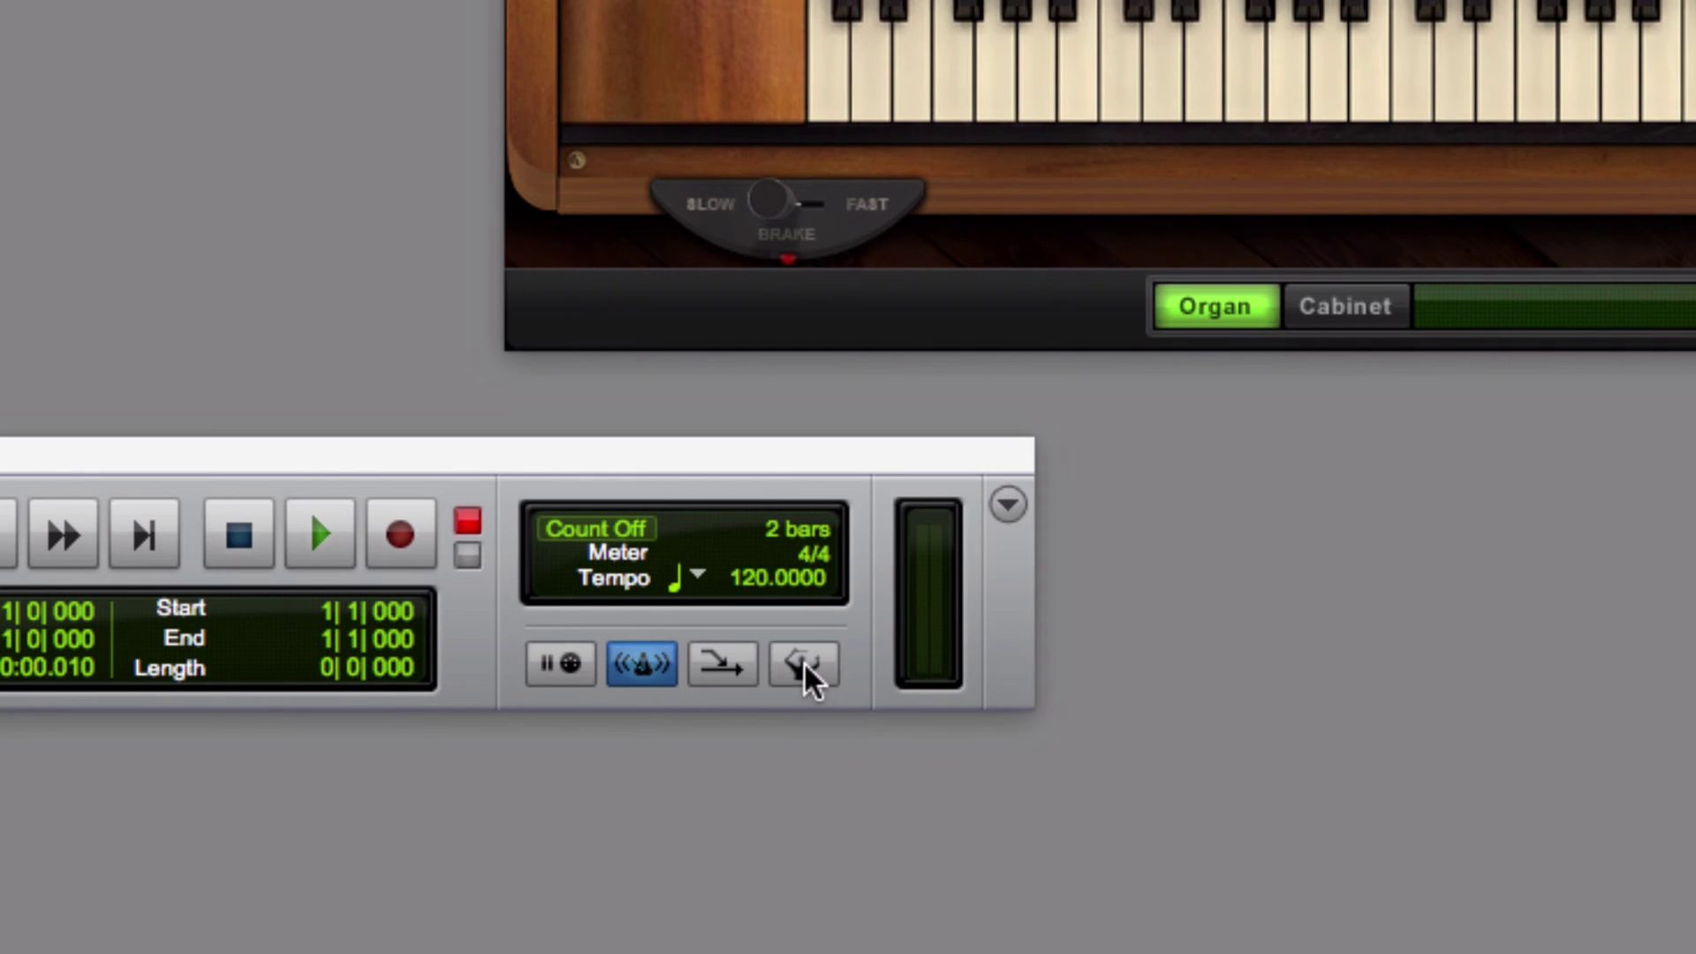
click(804, 667)
click(804, 667)
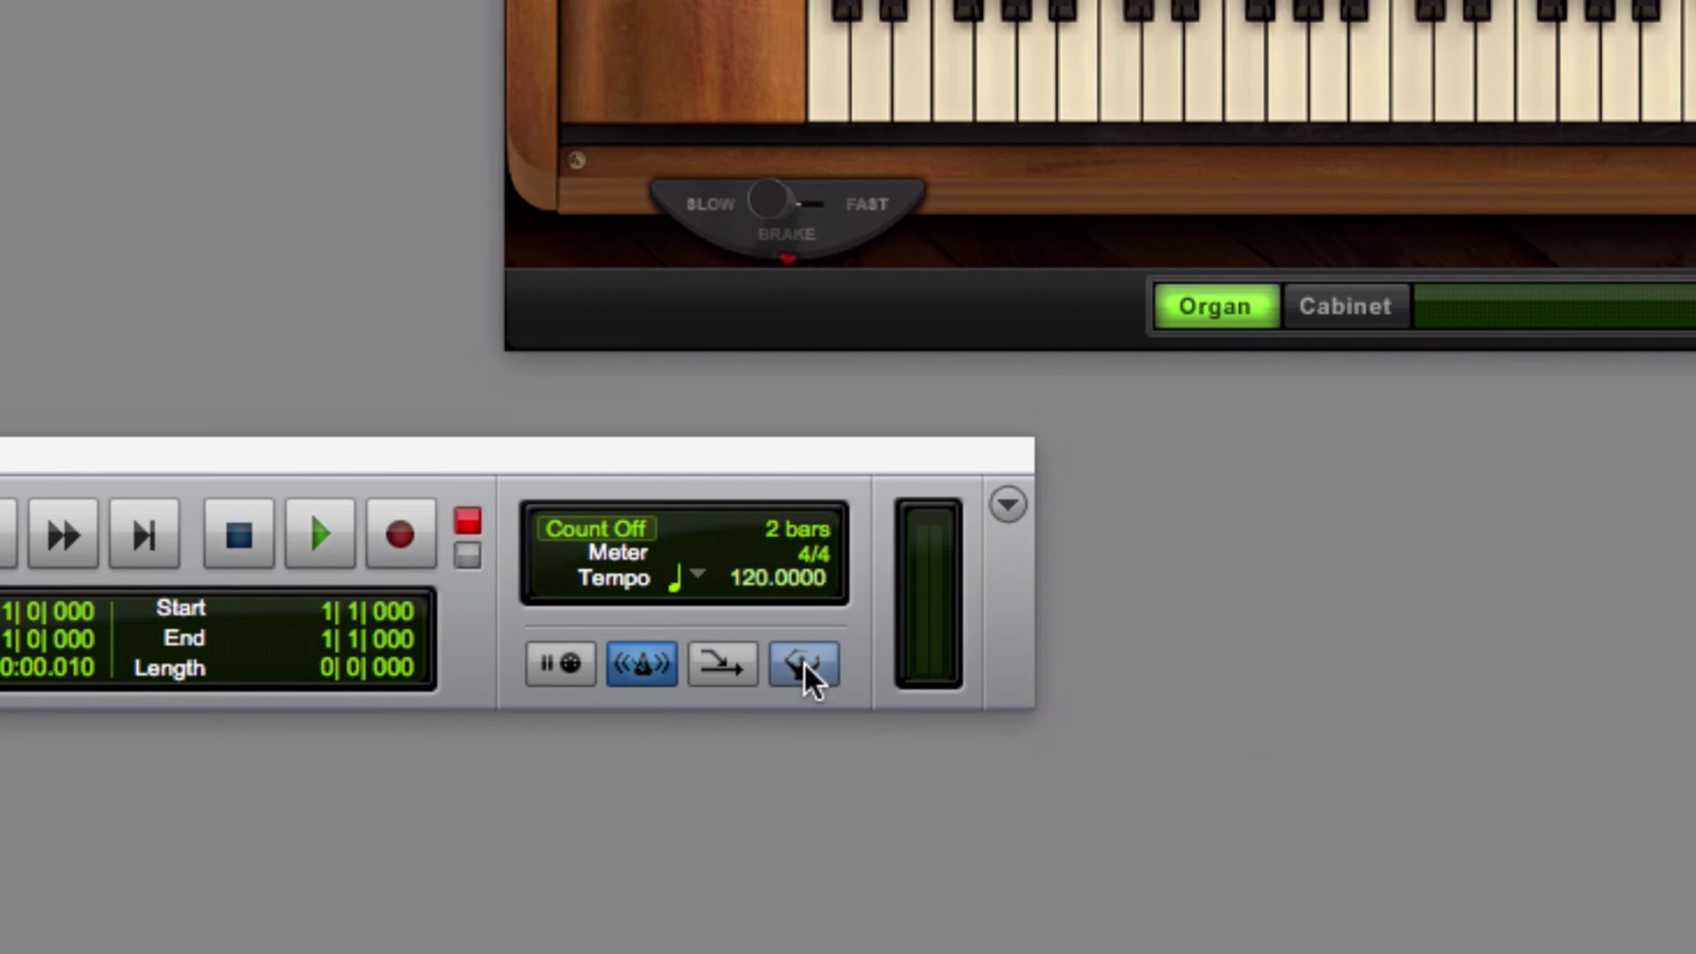
Keep the quarter-note tempo value and drag the tempo down from 120 to 87 during playback.
click(696, 578)
click(650, 480)
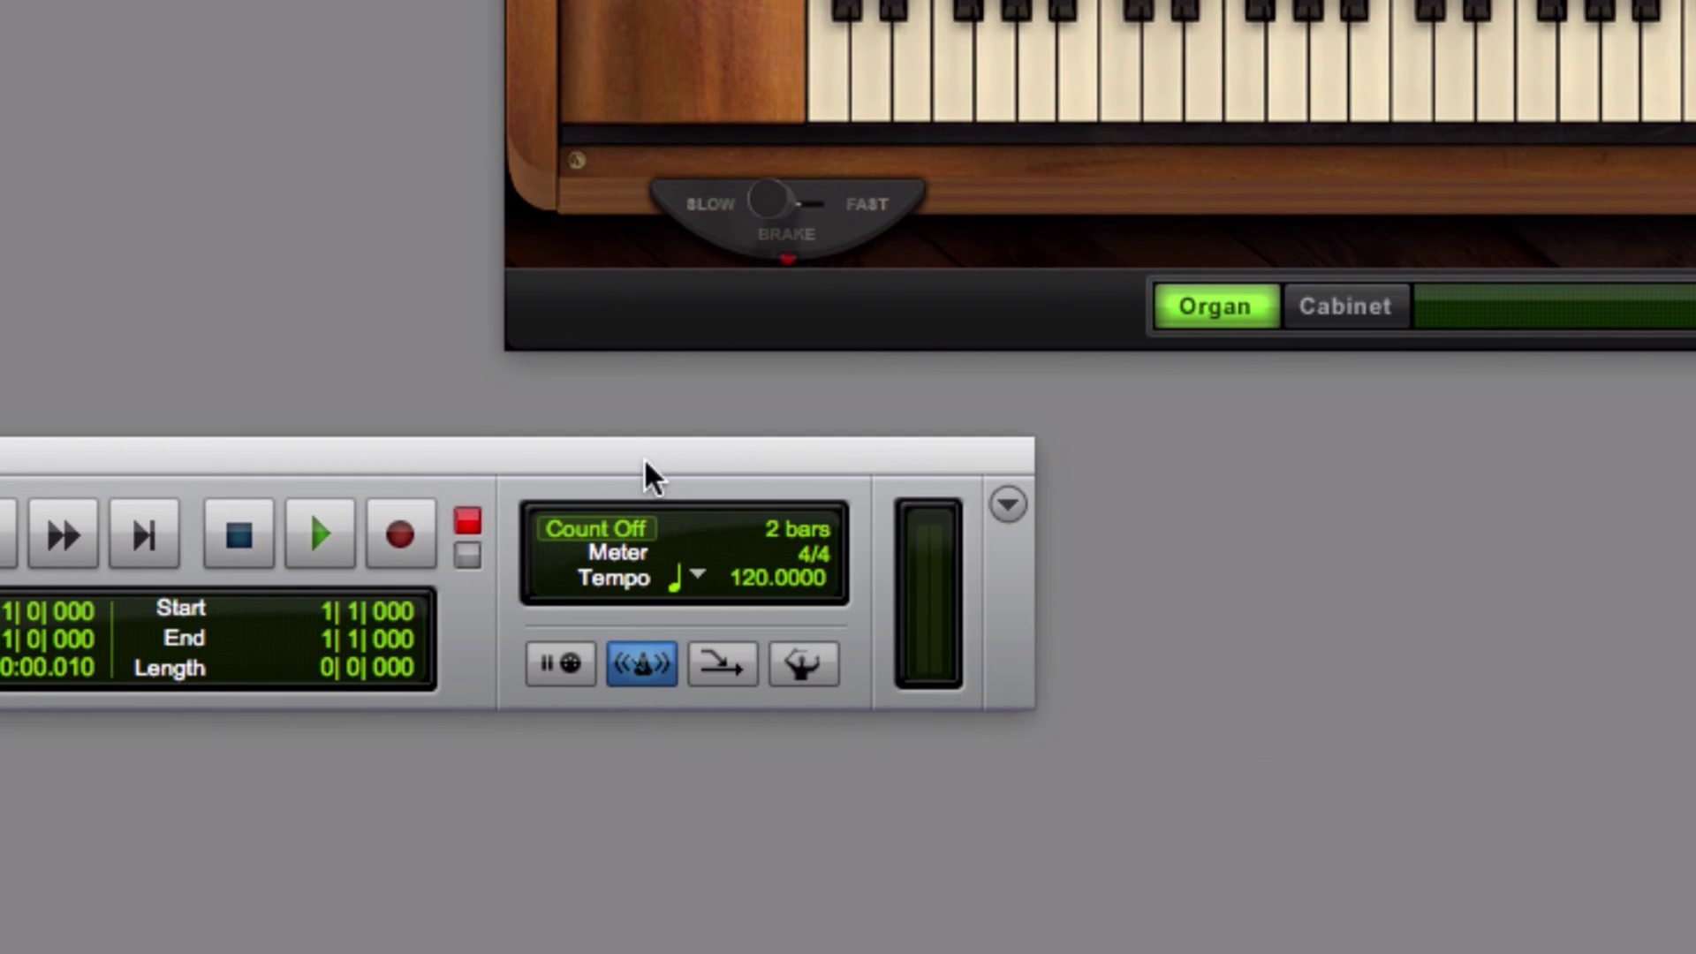
drag(745, 584, 751, 680)
key(space)
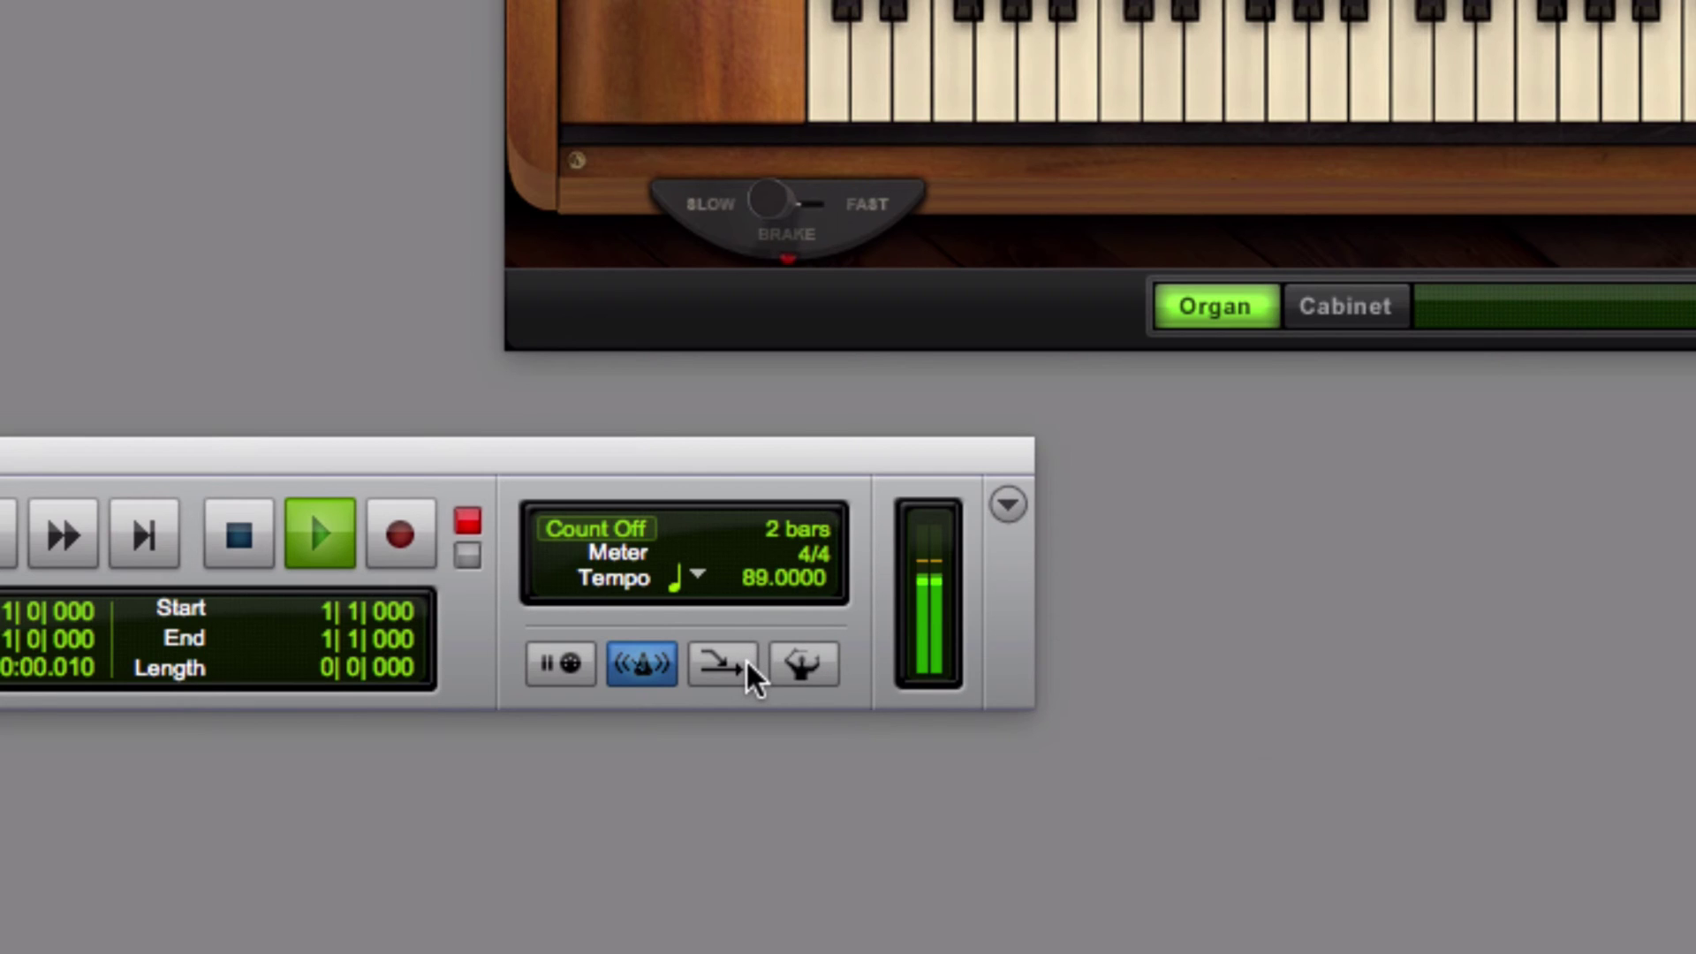
click(748, 577)
drag(750, 576, 749, 591)
key(space)
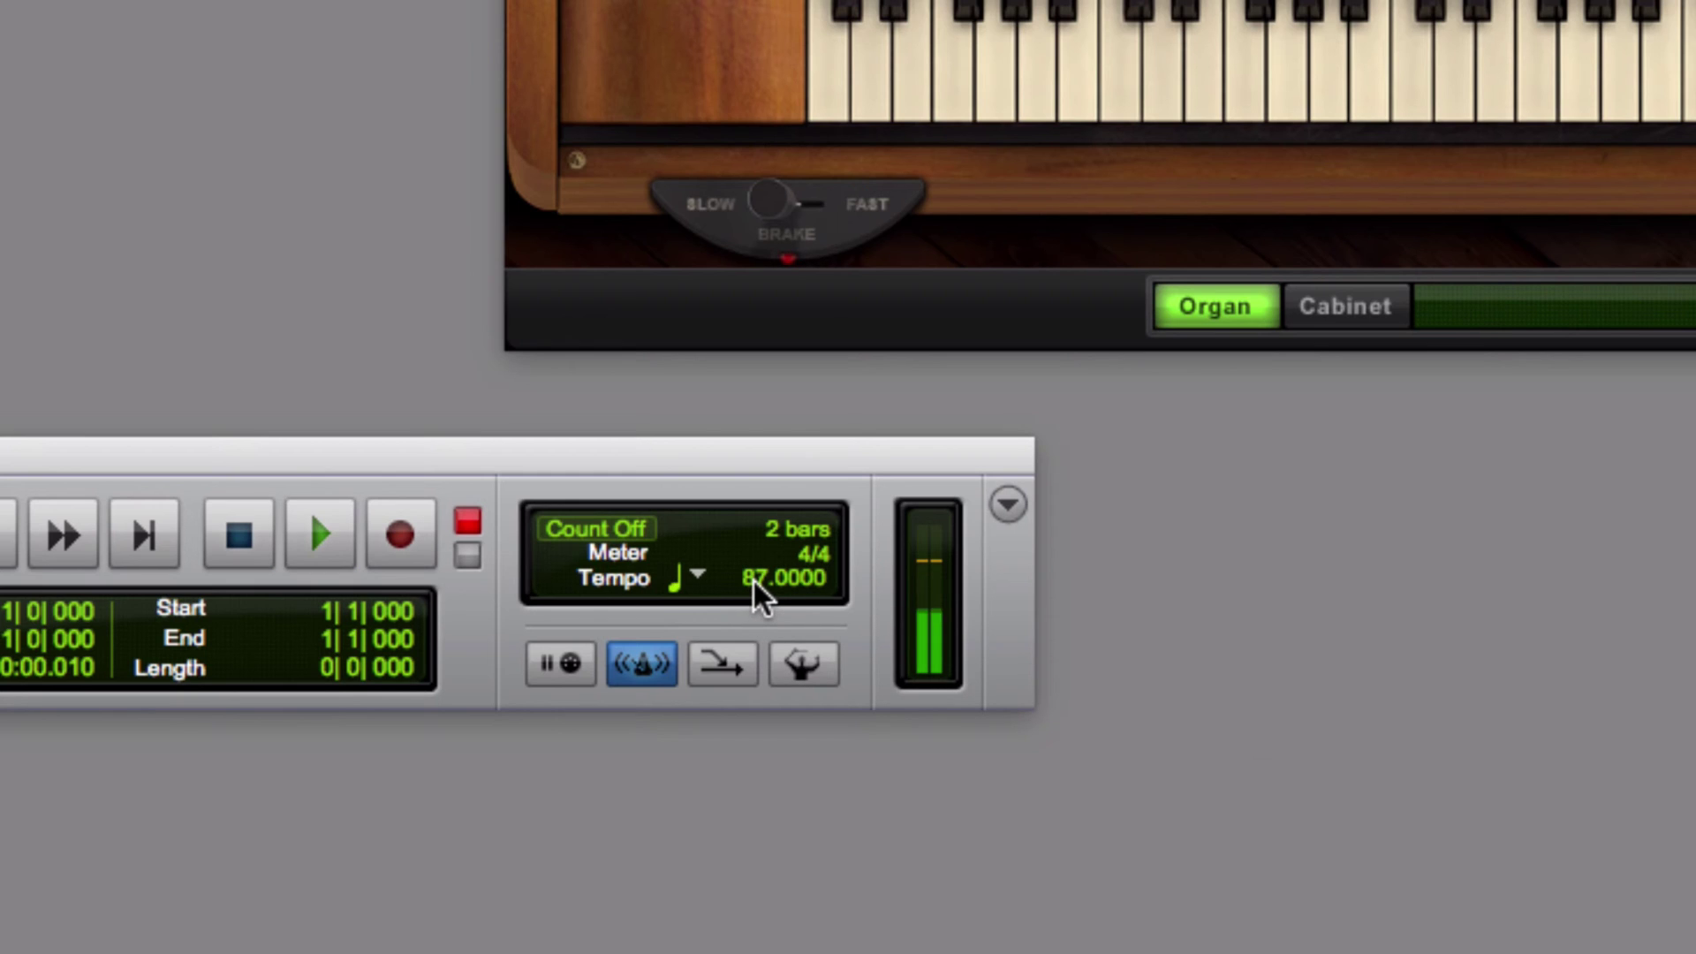
Type a tempo of 100, then change it to 80 BPM.
click(754, 581)
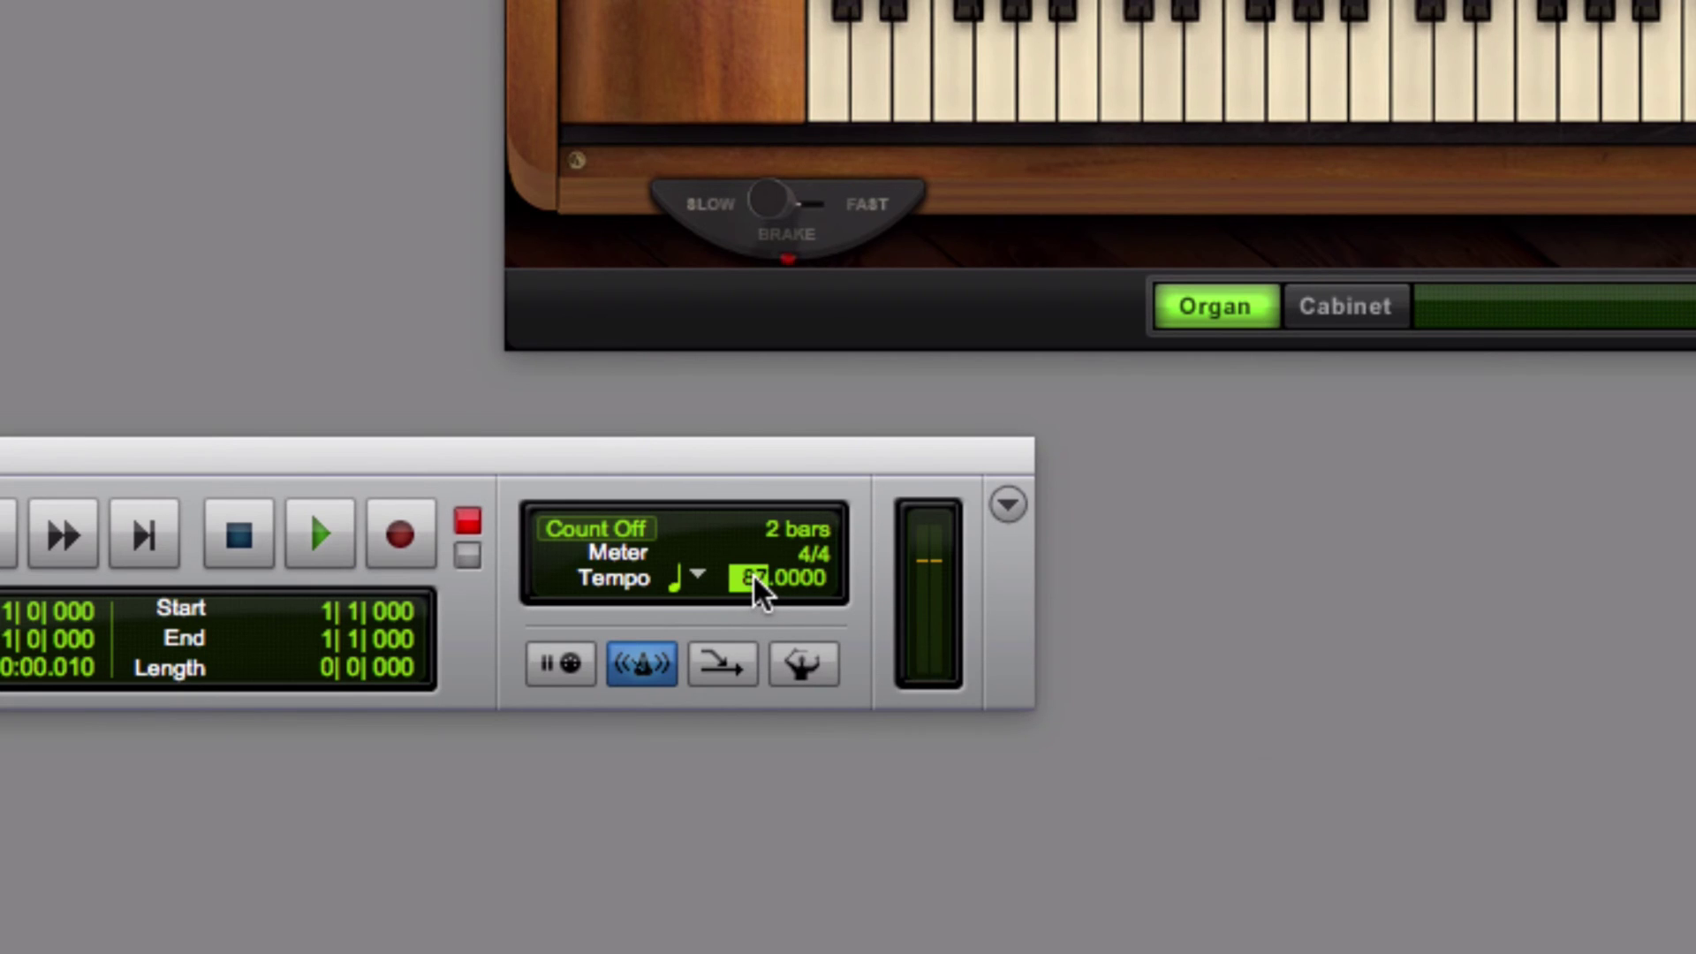
text(100)
key(Return)
click(754, 577)
text(80)
key(Return)
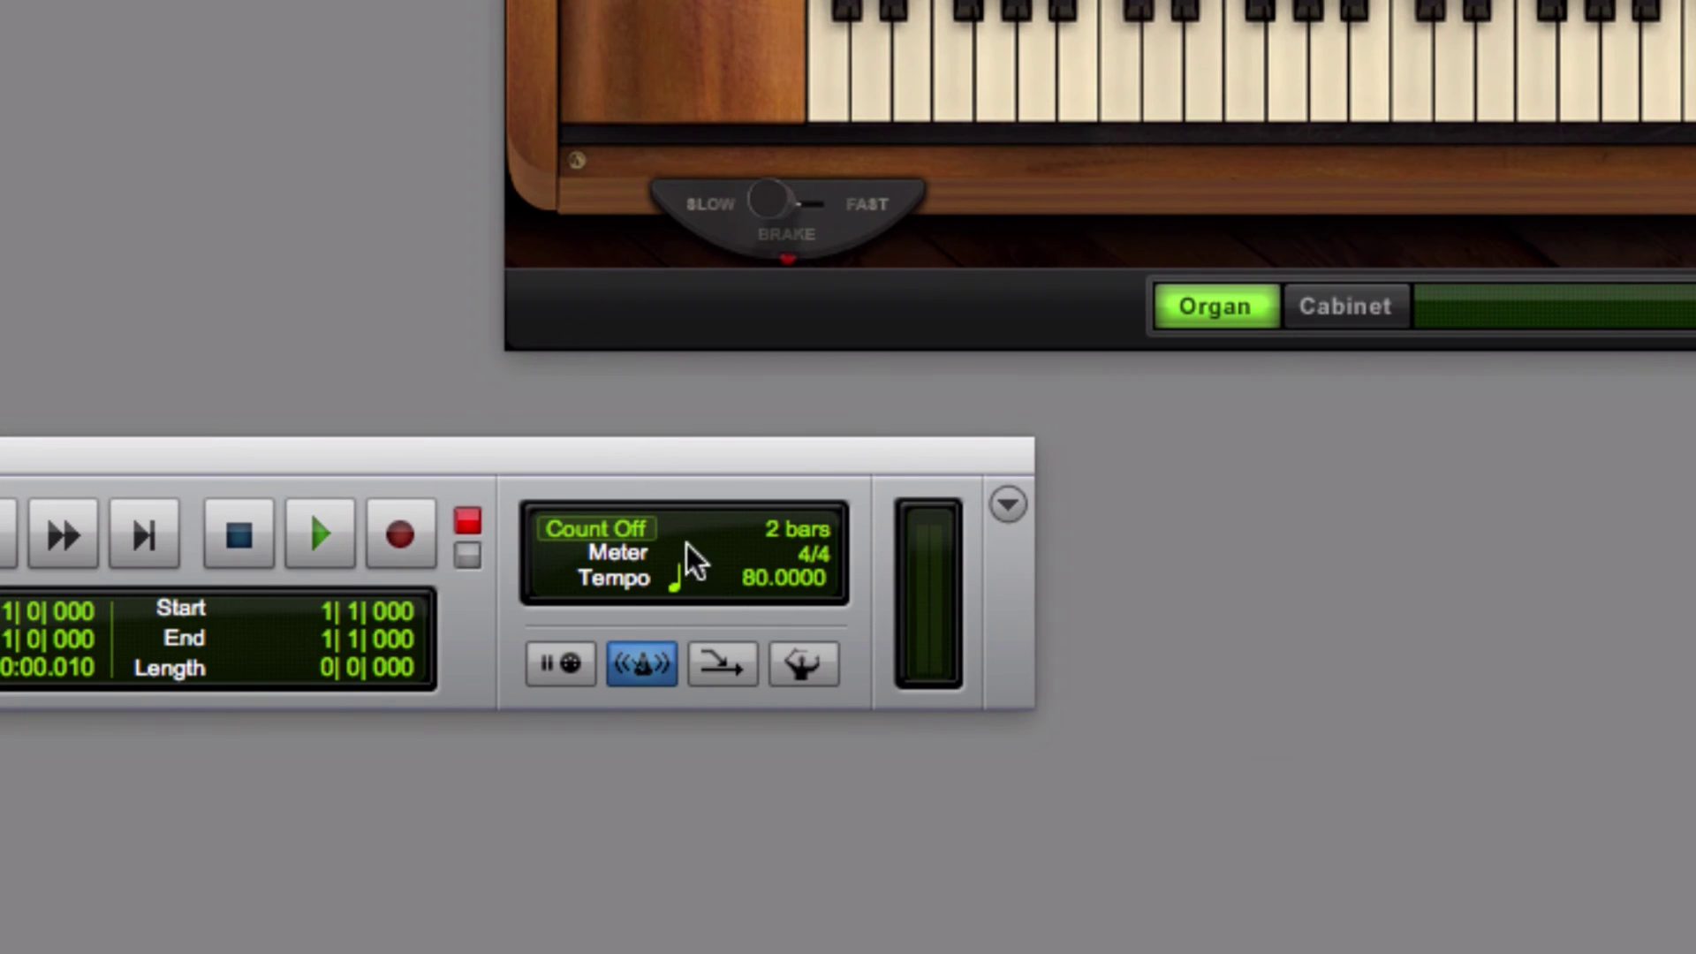
drag(609, 468, 791, 486)
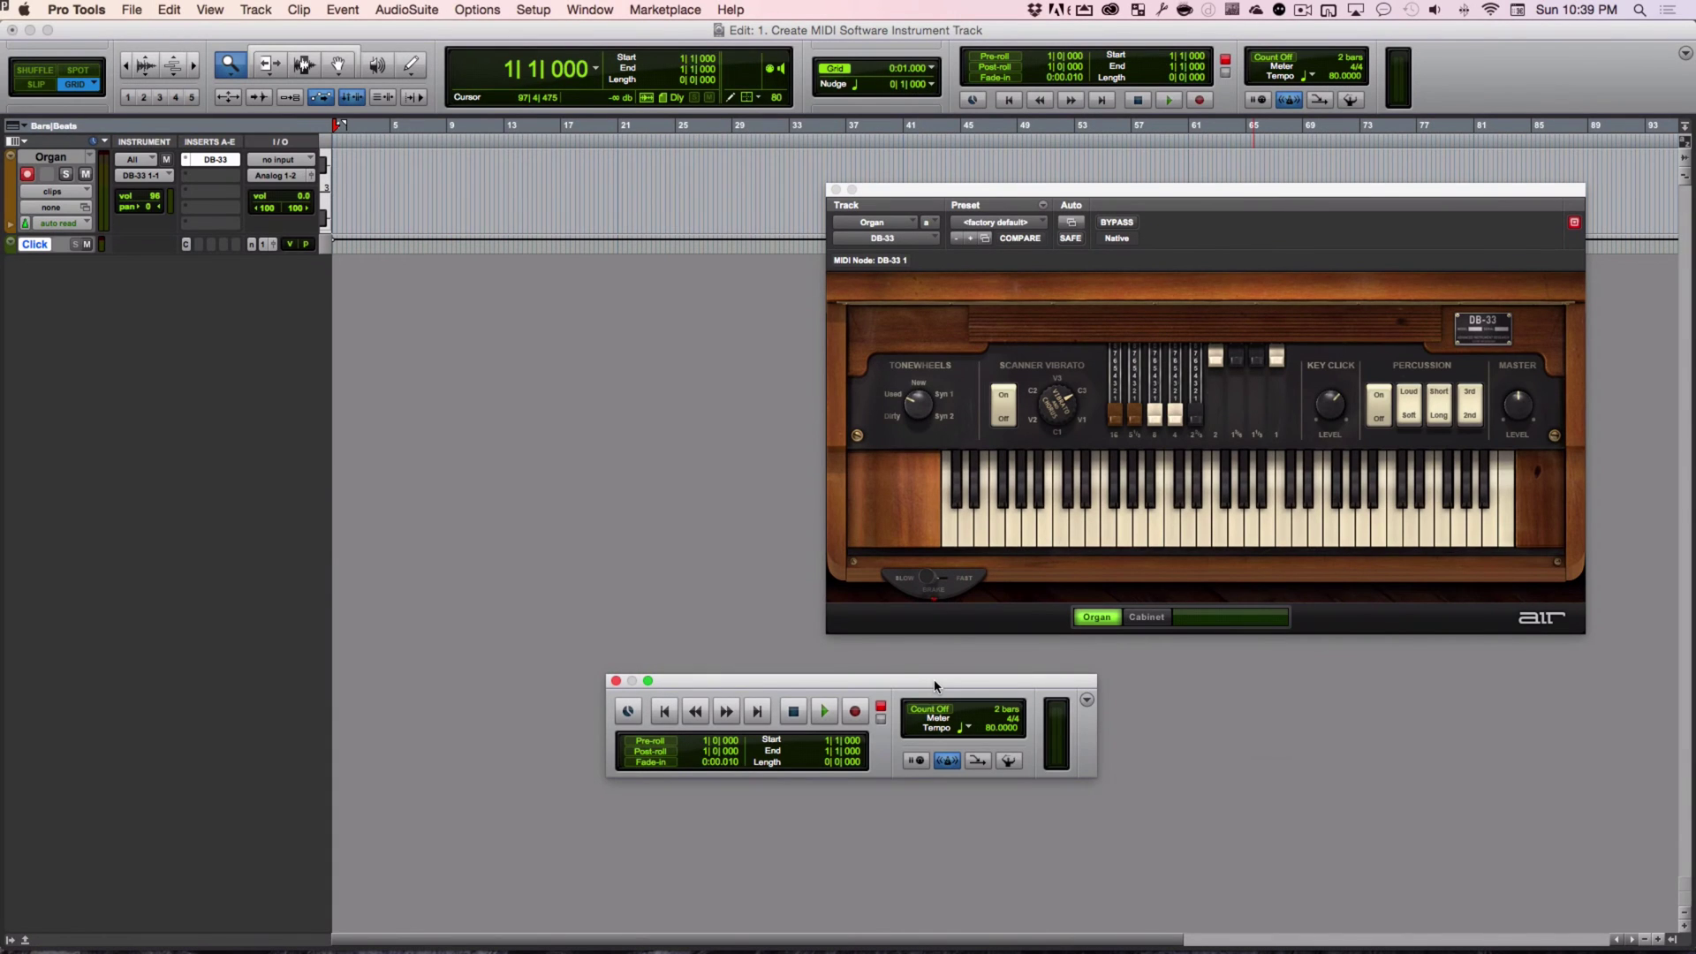
Play the session at 80 BPM, stop, return to zero and arm Transport recording.
key(space)
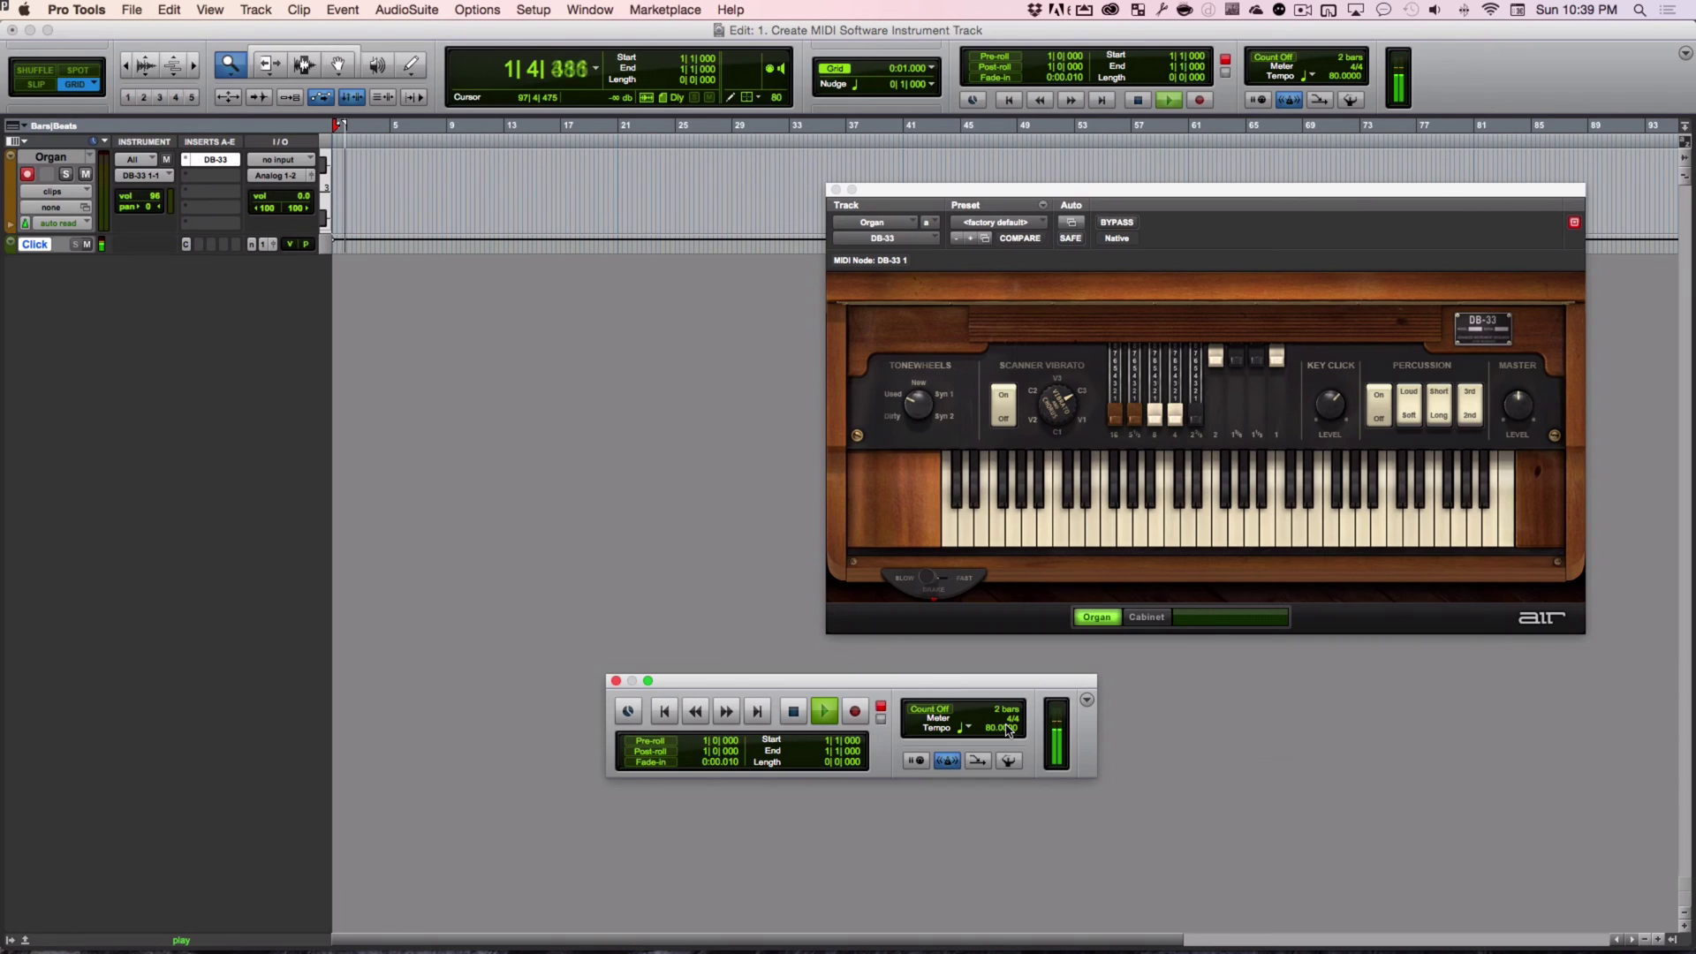
click(791, 700)
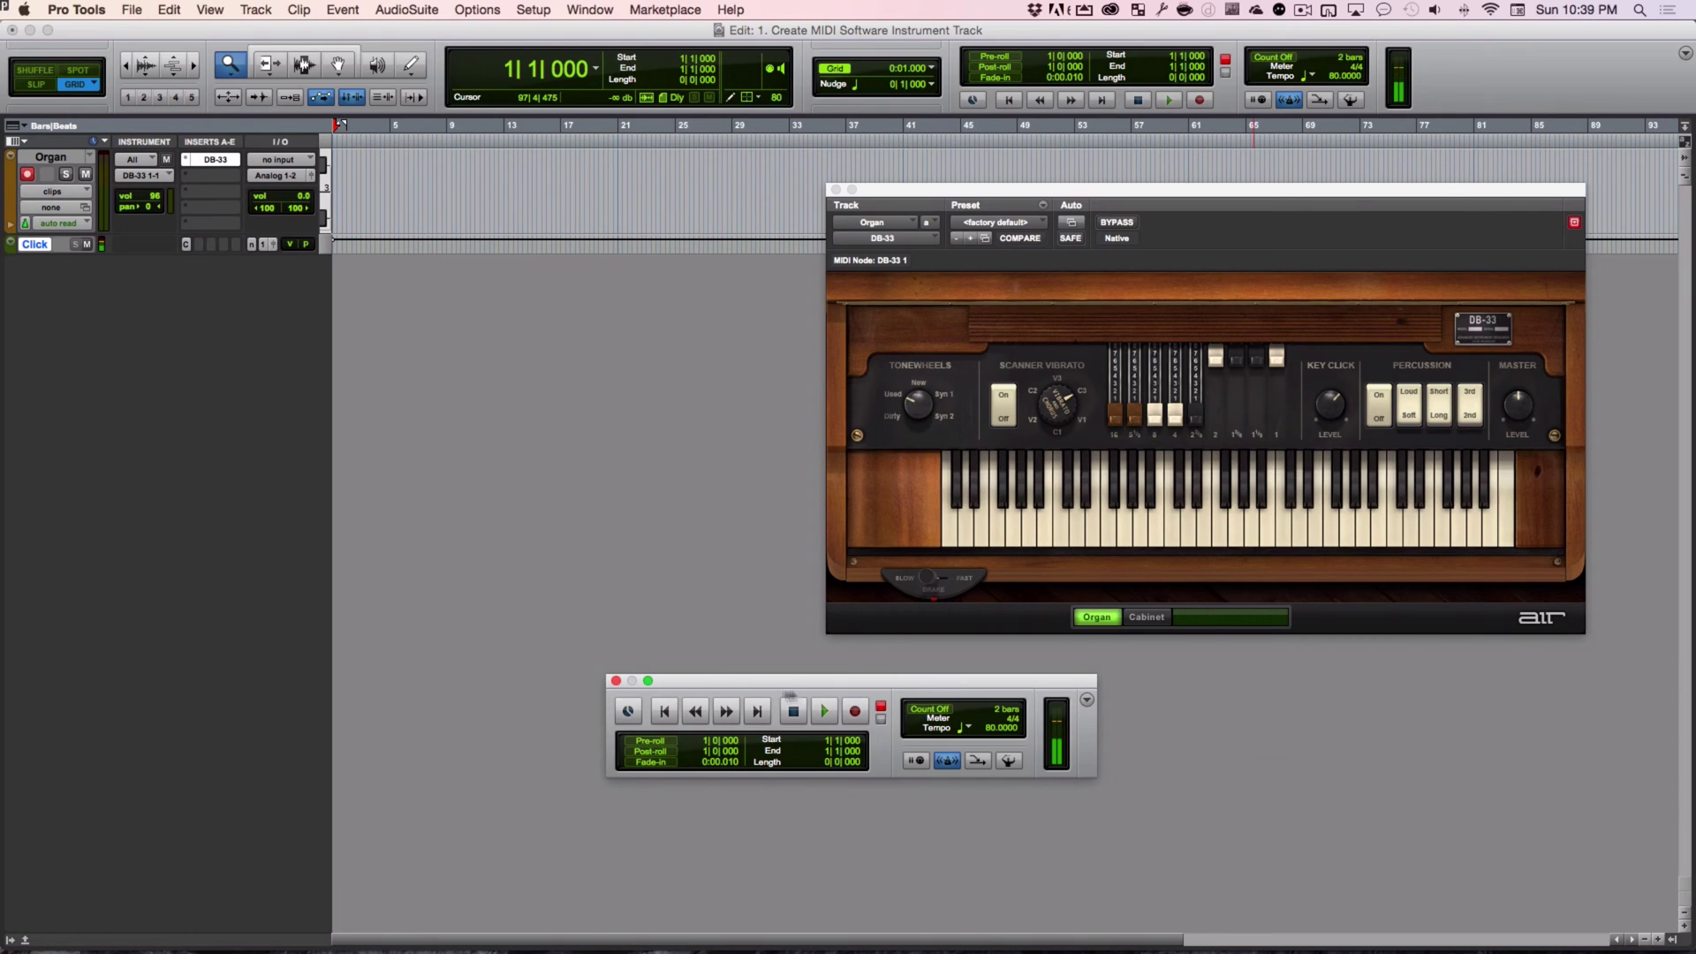
click(667, 712)
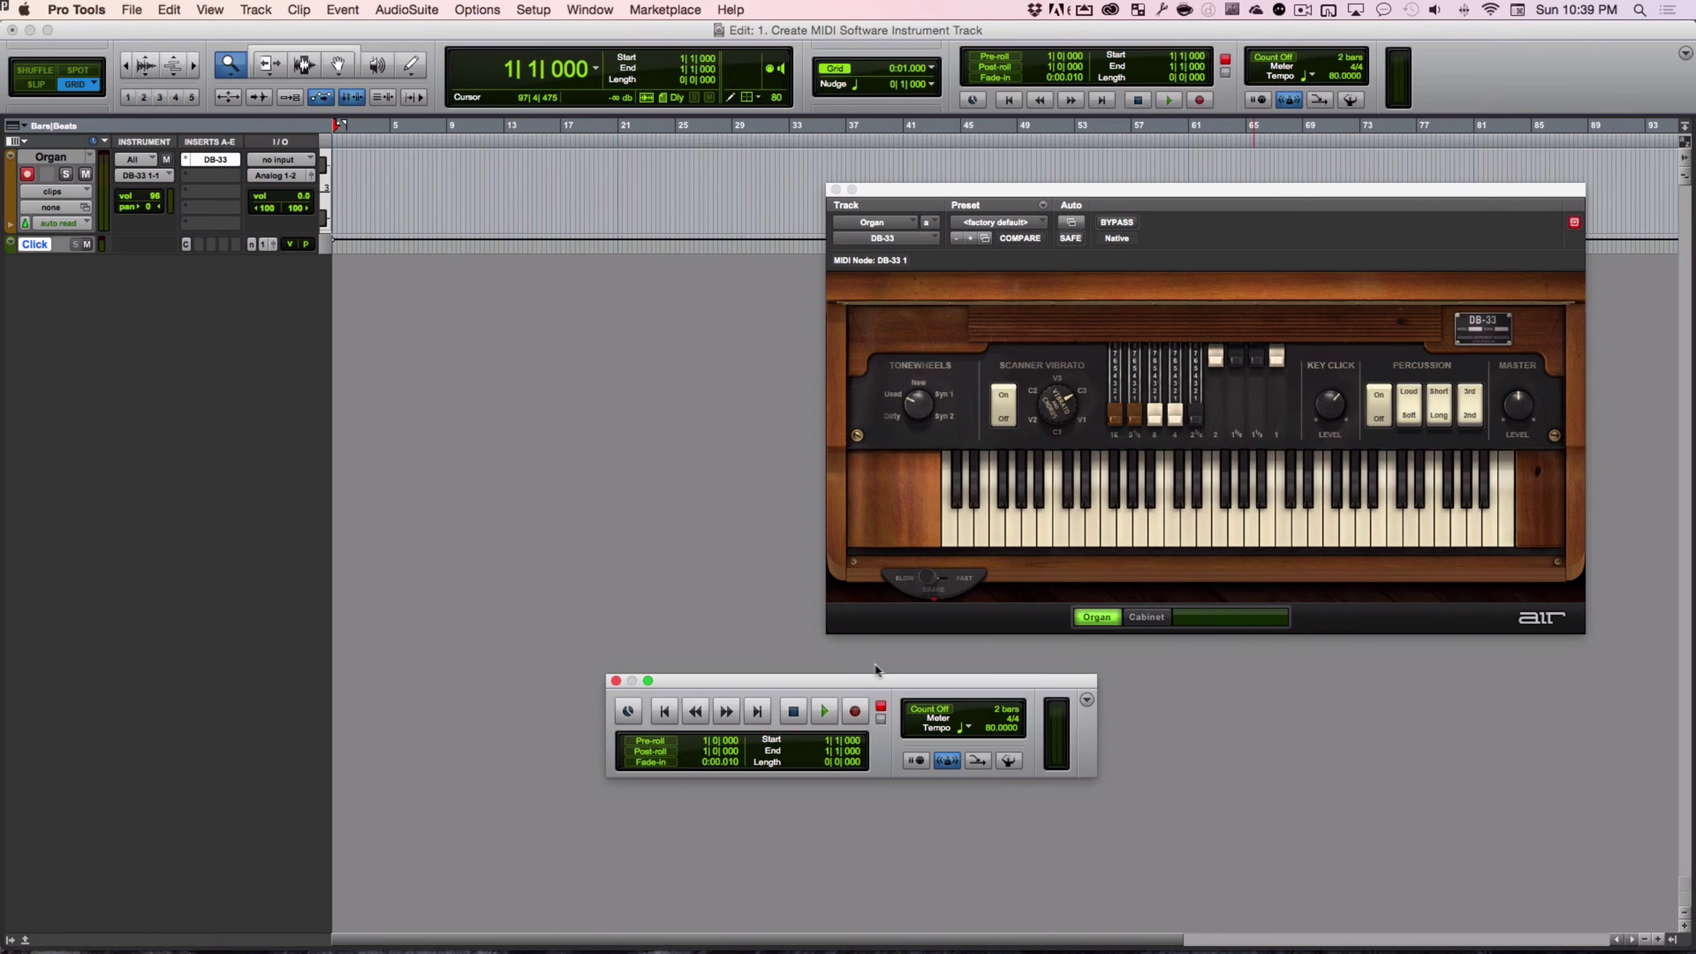
drag(868, 683, 813, 705)
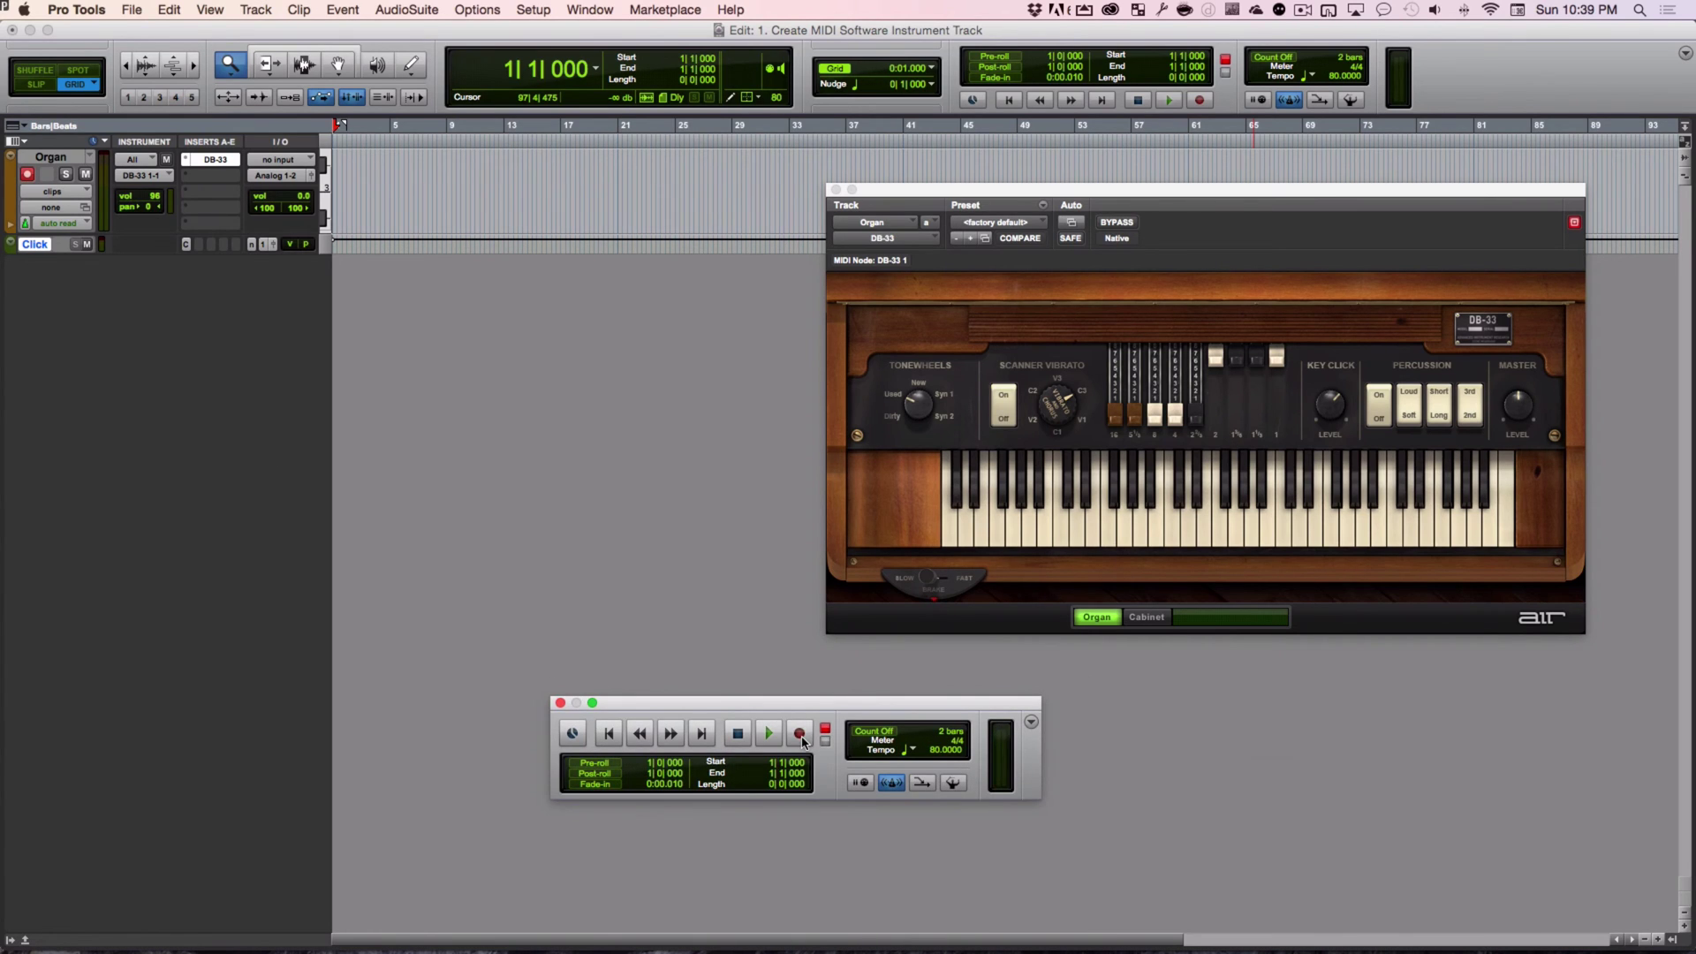
click(800, 733)
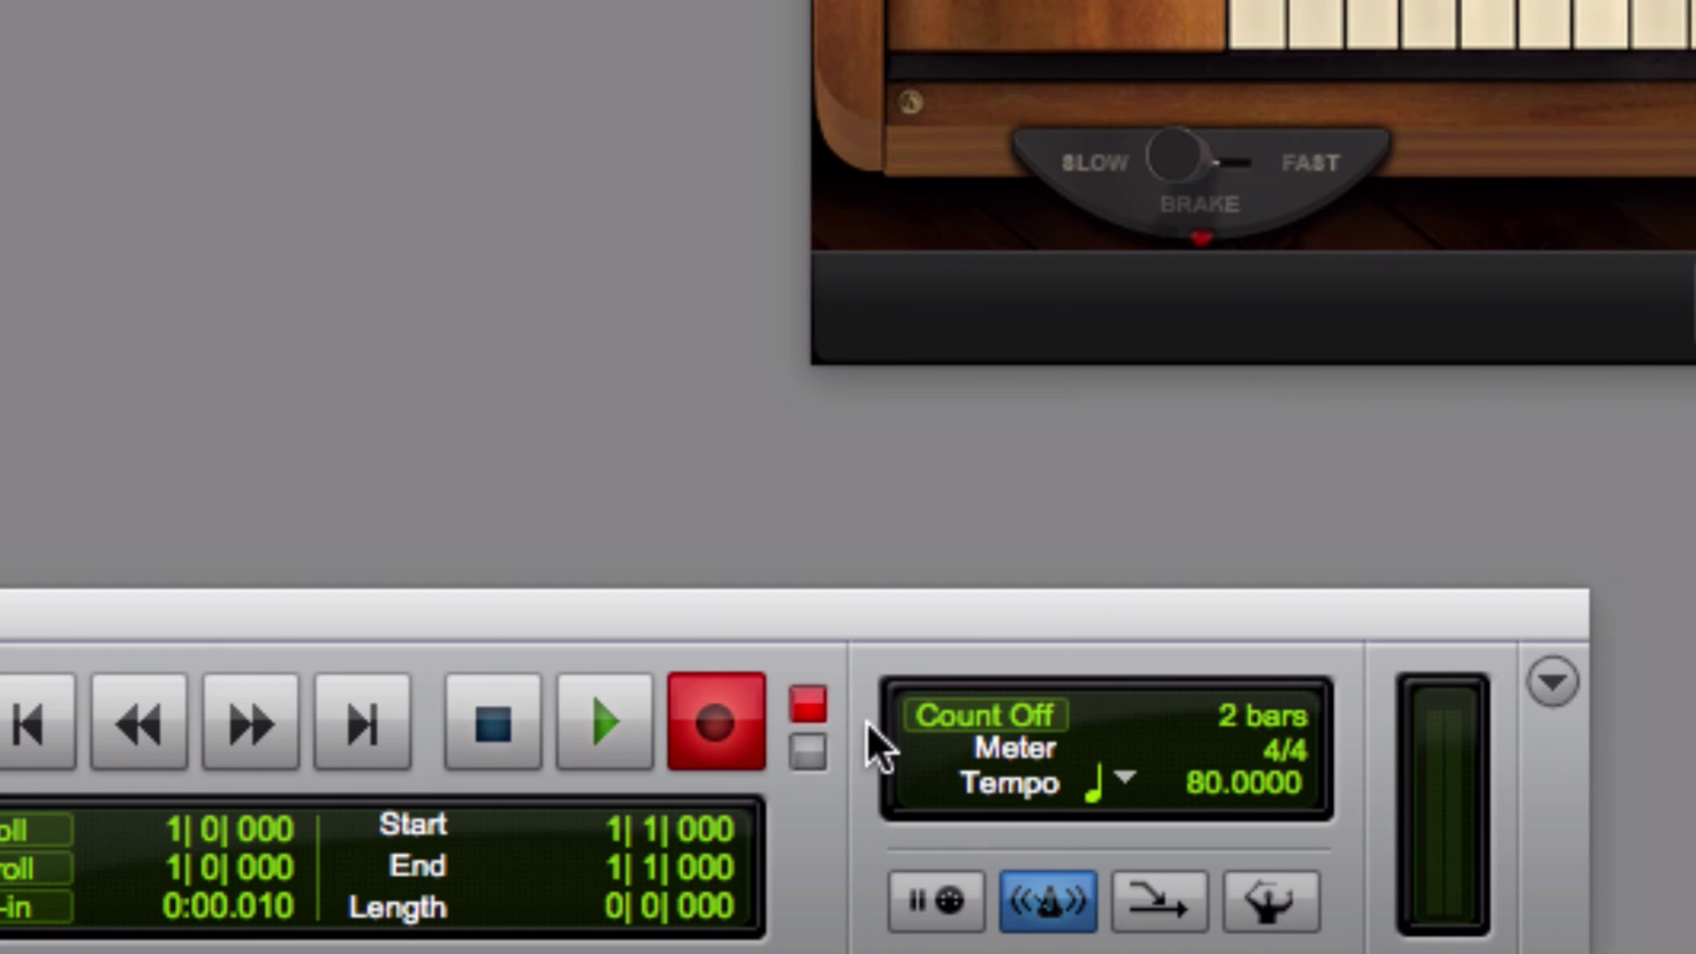
Enable Count Off and bring up the Click/Countoff Options dialog.
click(988, 718)
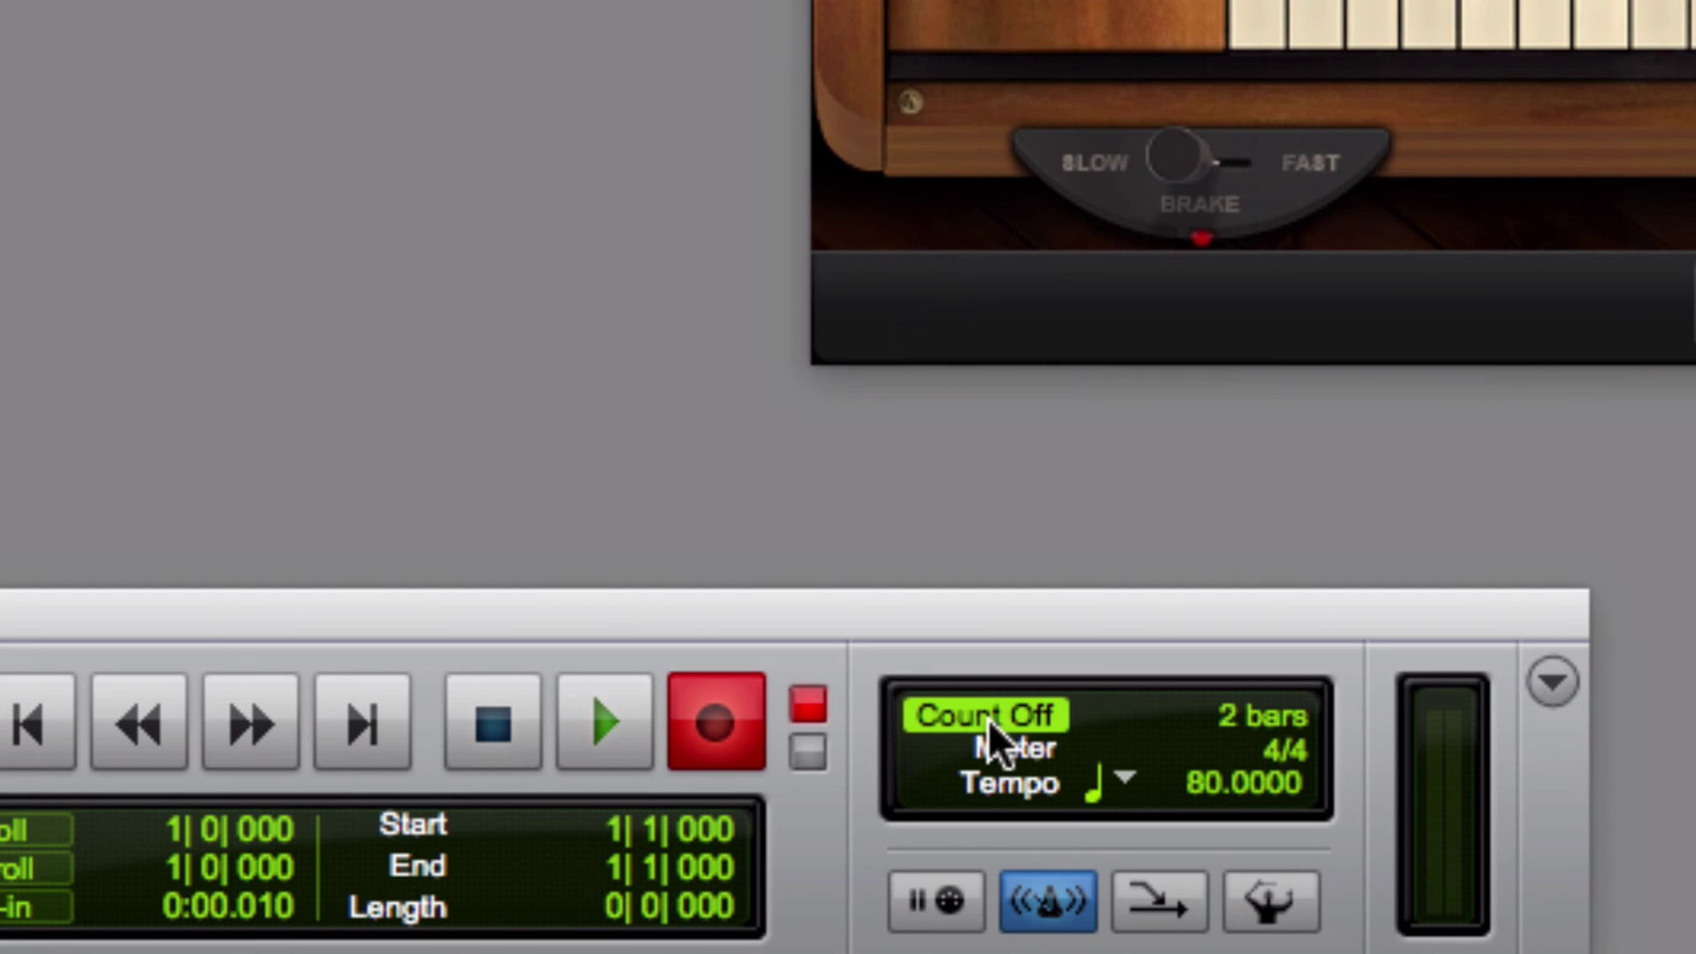
double_click(1224, 711)
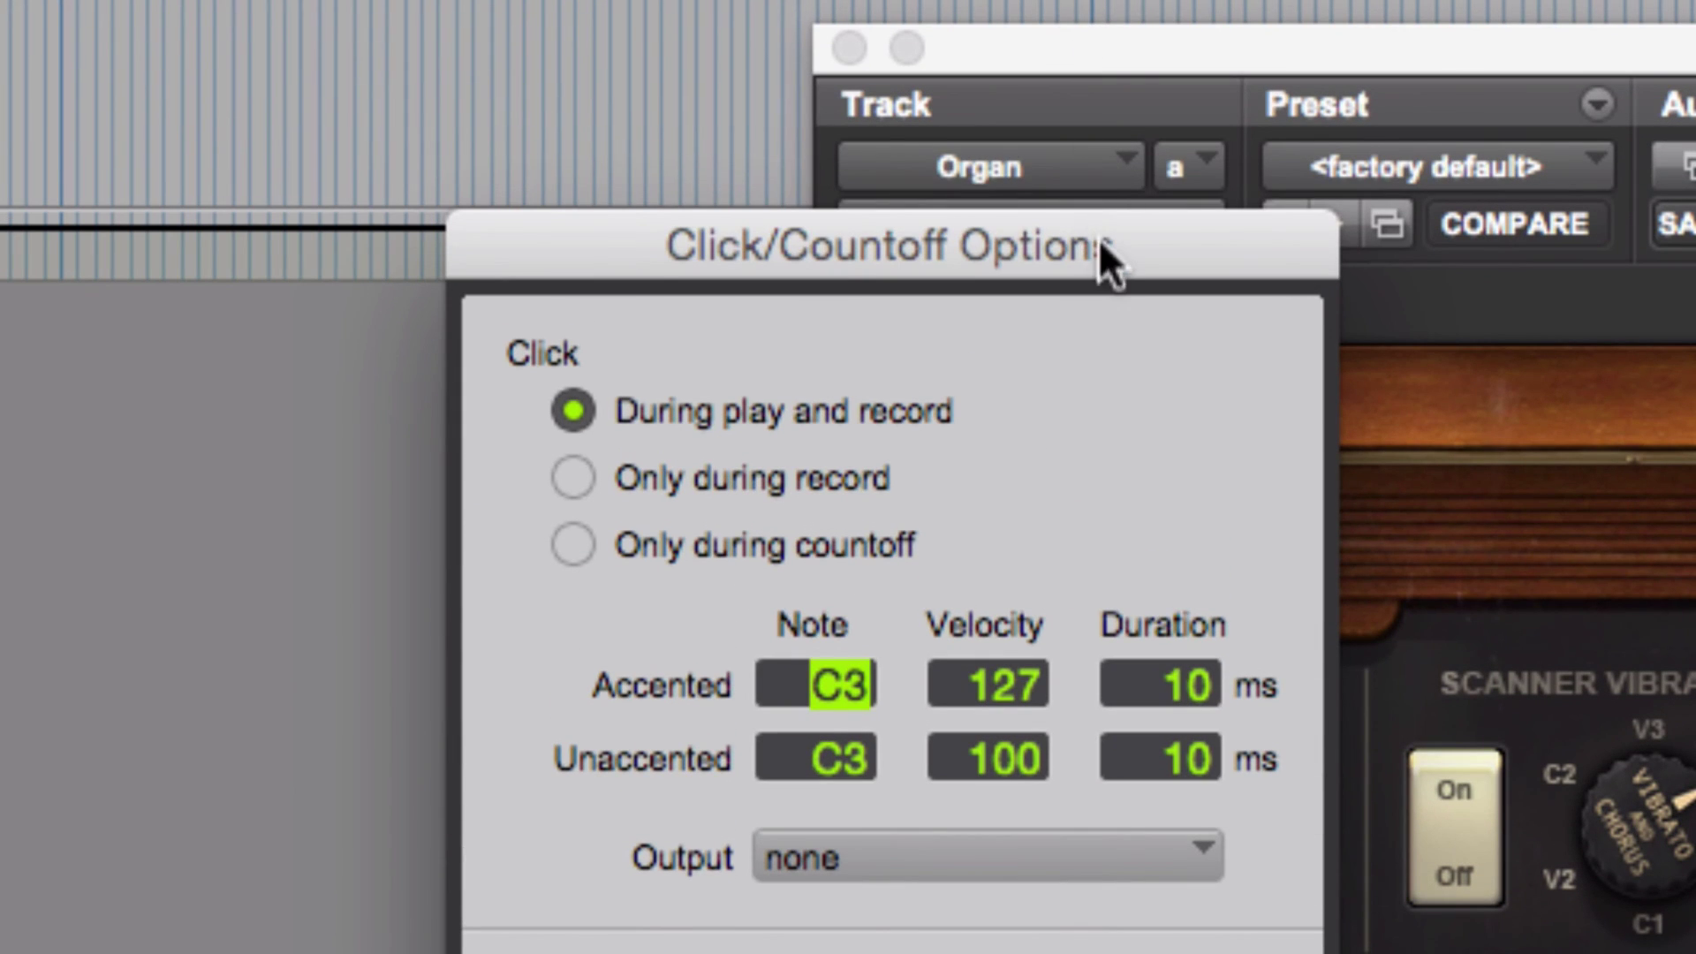
drag(1105, 257, 1092, 62)
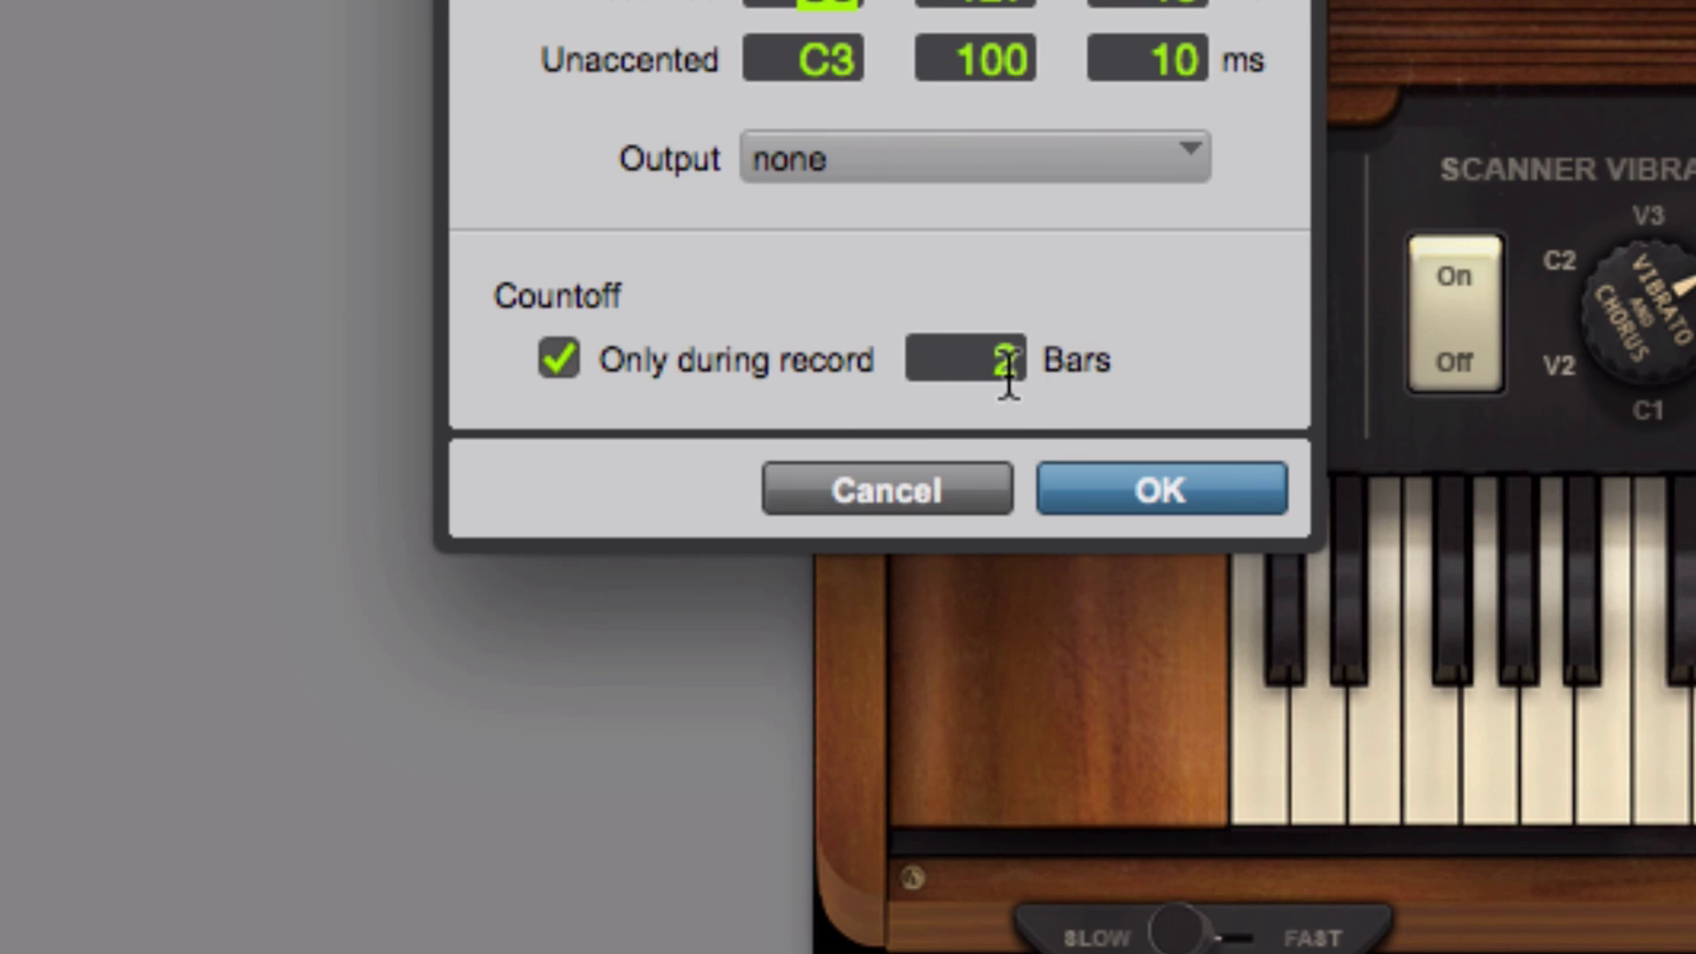
Set the count-off to 1 bar, confirm, and reopen the options to verify.
double_click(1005, 365)
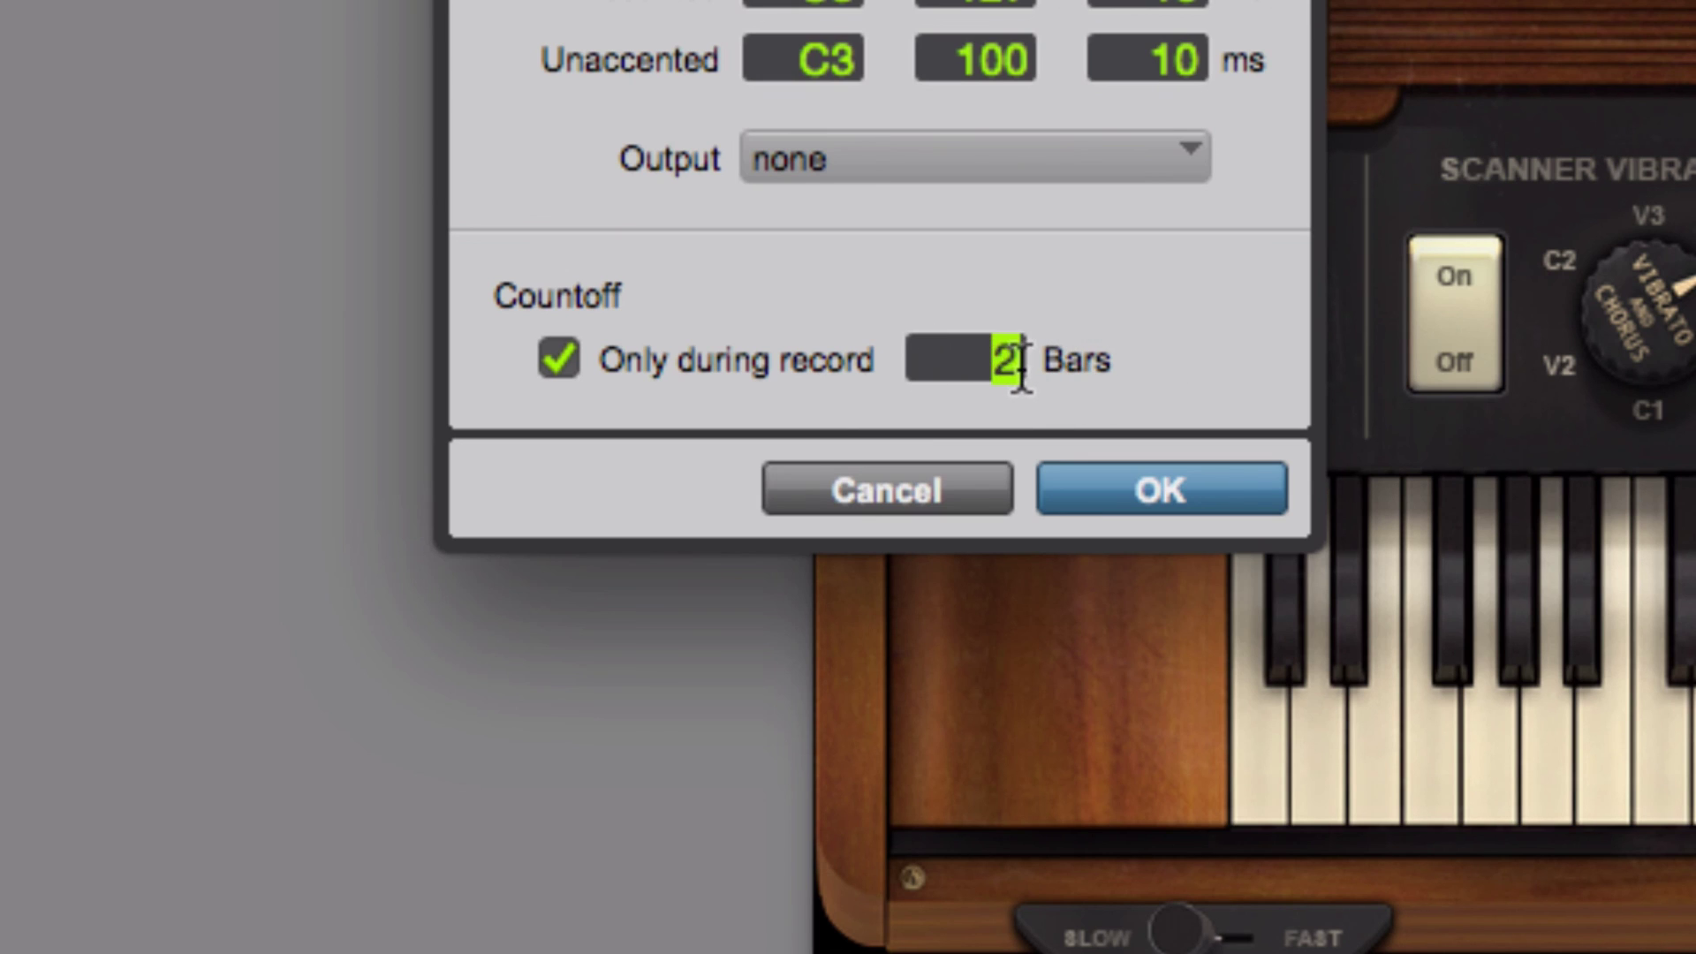
text(1)
click(1092, 468)
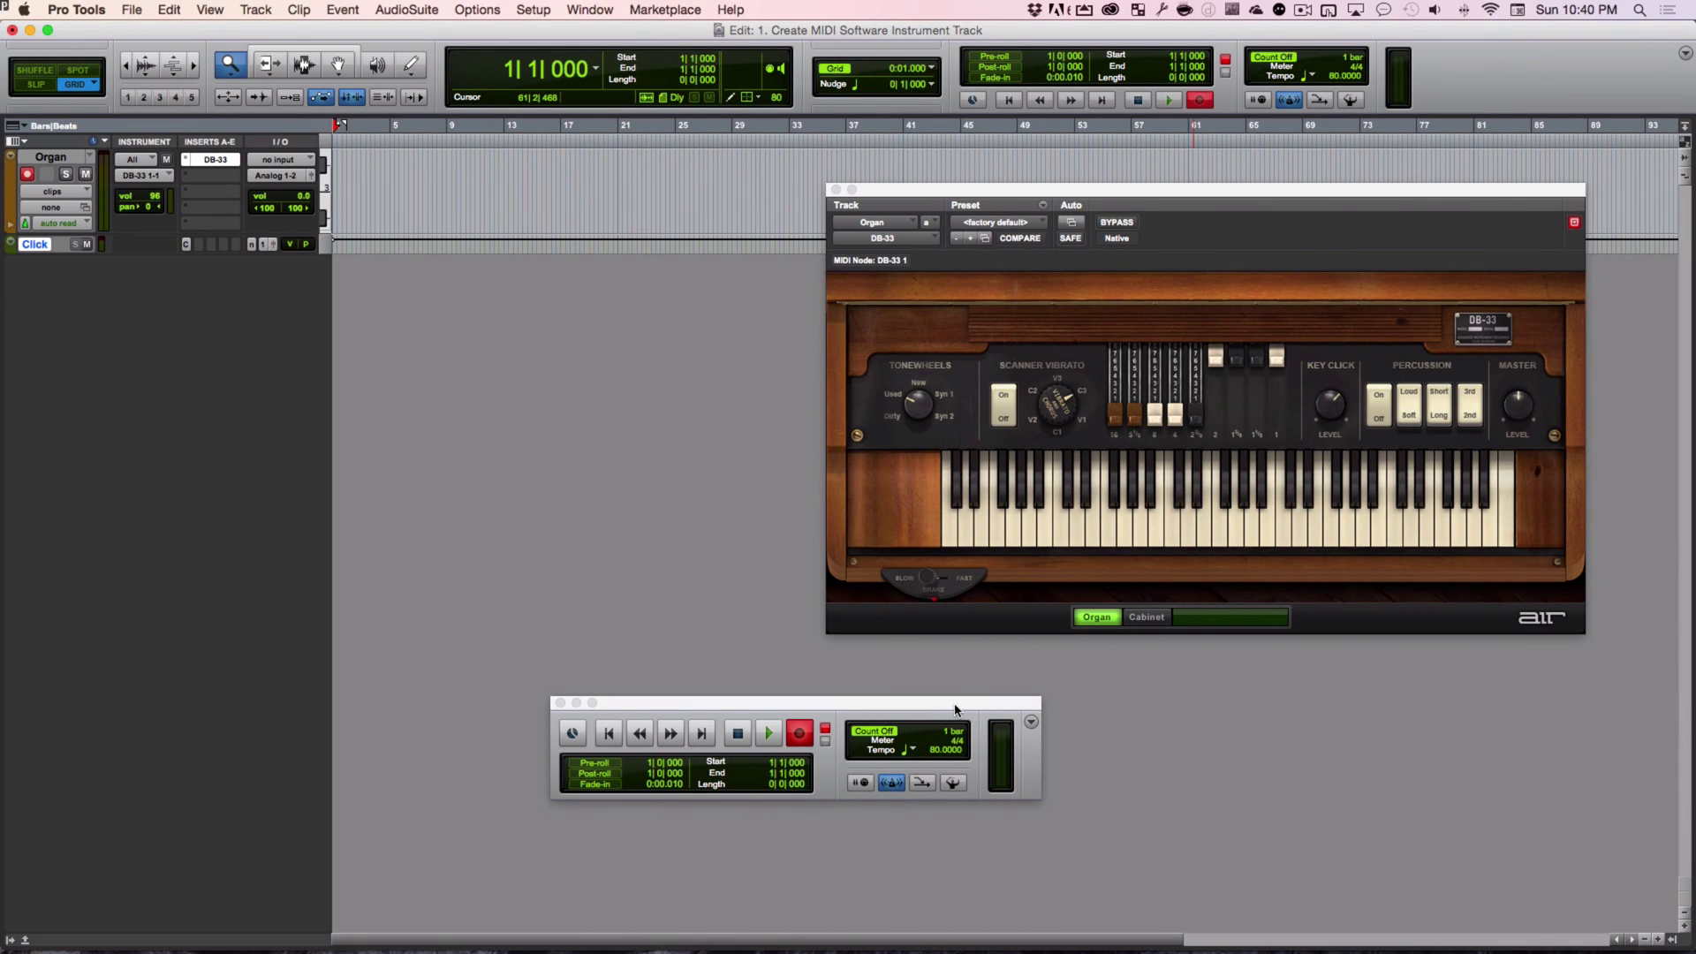
double_click(953, 737)
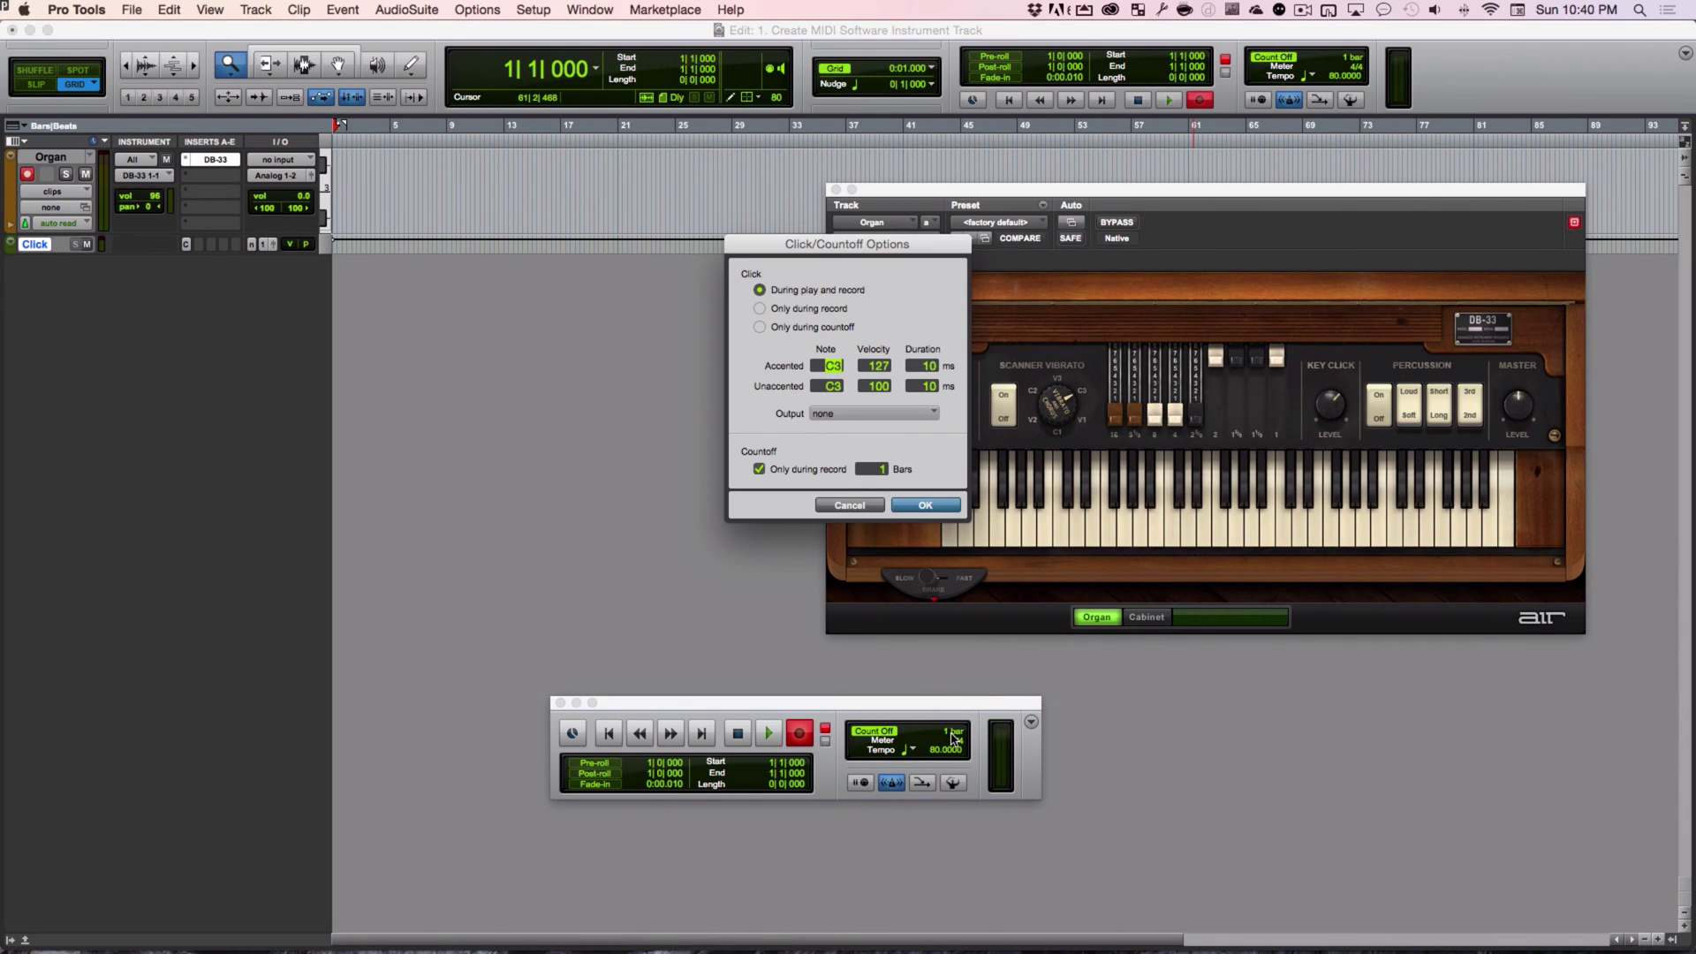